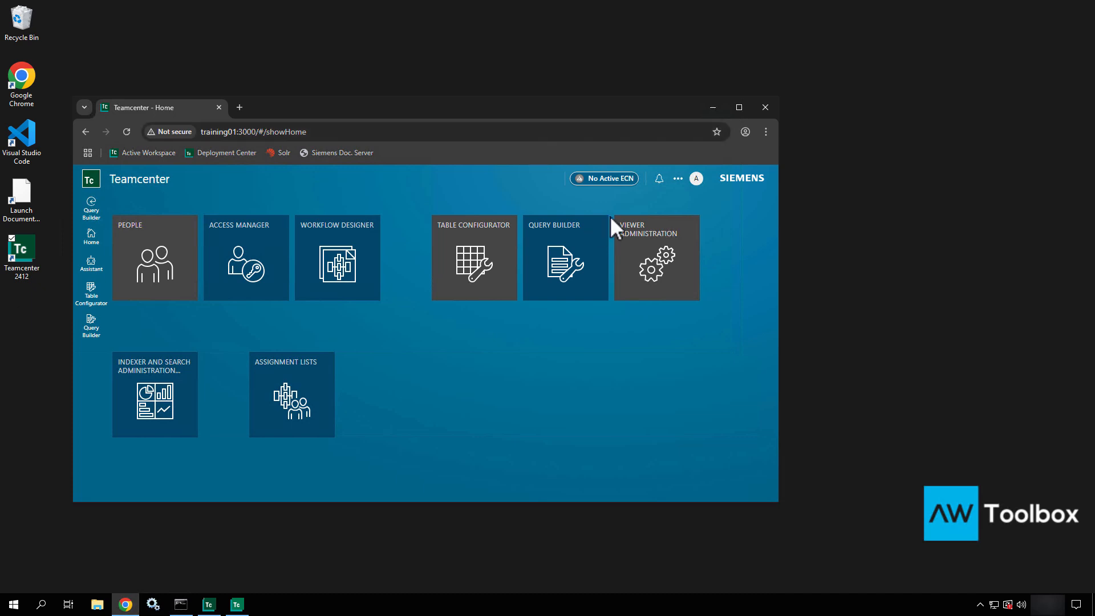
Step: Open the session settings of the signed-in profile and choose Active Admin as the workspace
{"action": "left_click", "coordinate": [696, 179]}
{"action": "left_click", "coordinate": [696, 179]}
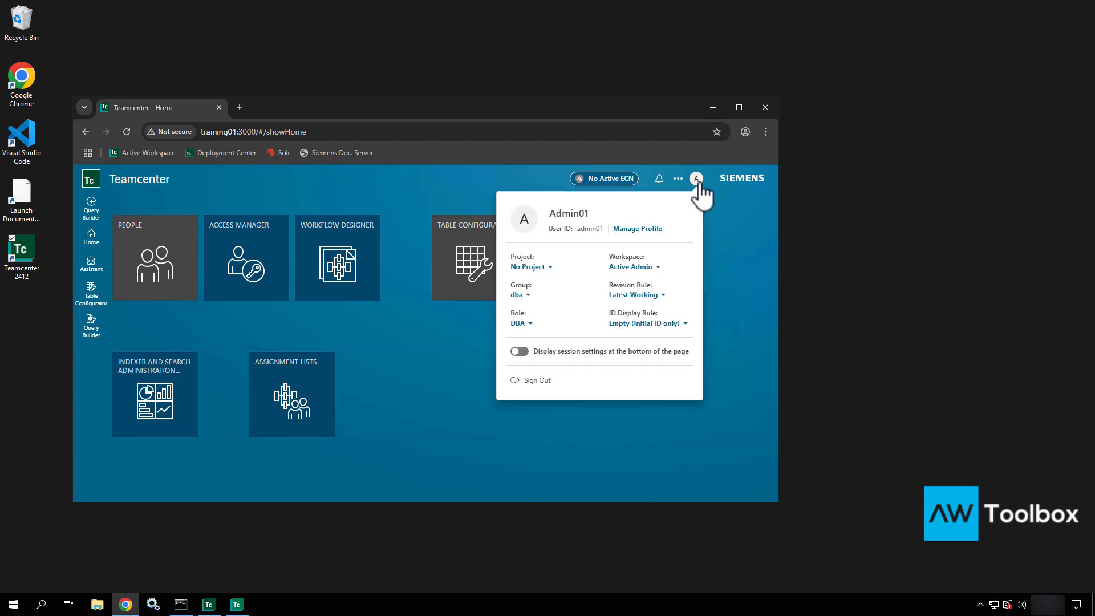
{"action": "left_click", "coordinate": [638, 271]}
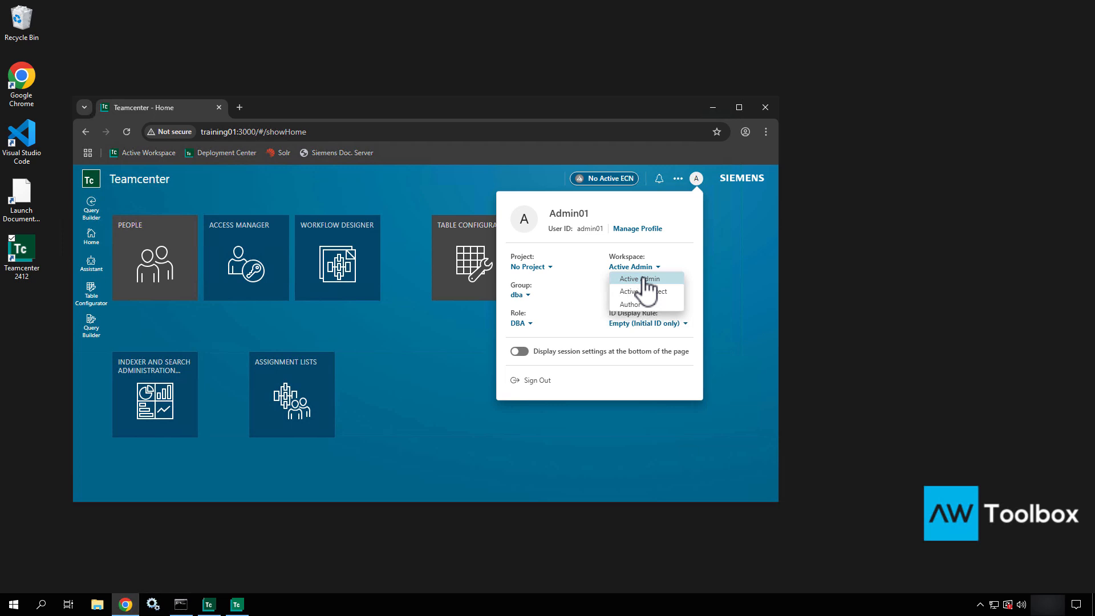
{"action": "left_click", "coordinate": [643, 279]}
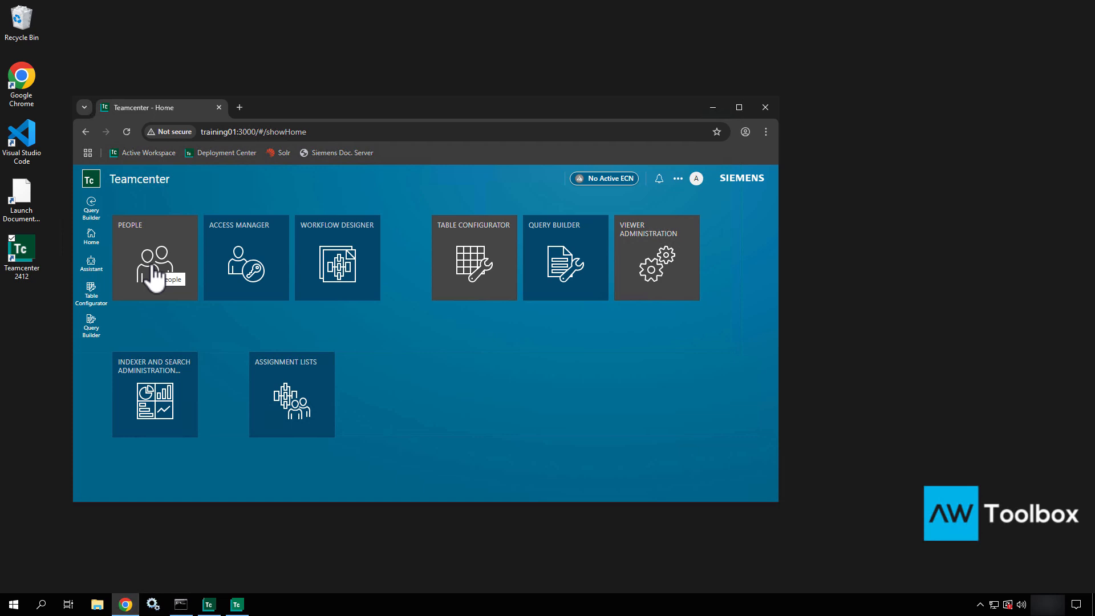
Step: Switch to the Teamcenter 2412 rich client and open its Organization perspective
{"action": "mouse_move", "coordinate": [234, 612]}
{"action": "left_click", "coordinate": [209, 606]}
{"action": "left_click_drag", "start_coordinate": [612, 300], "coordinate": [591, 138]}
{"action": "left_click", "coordinate": [421, 147]}
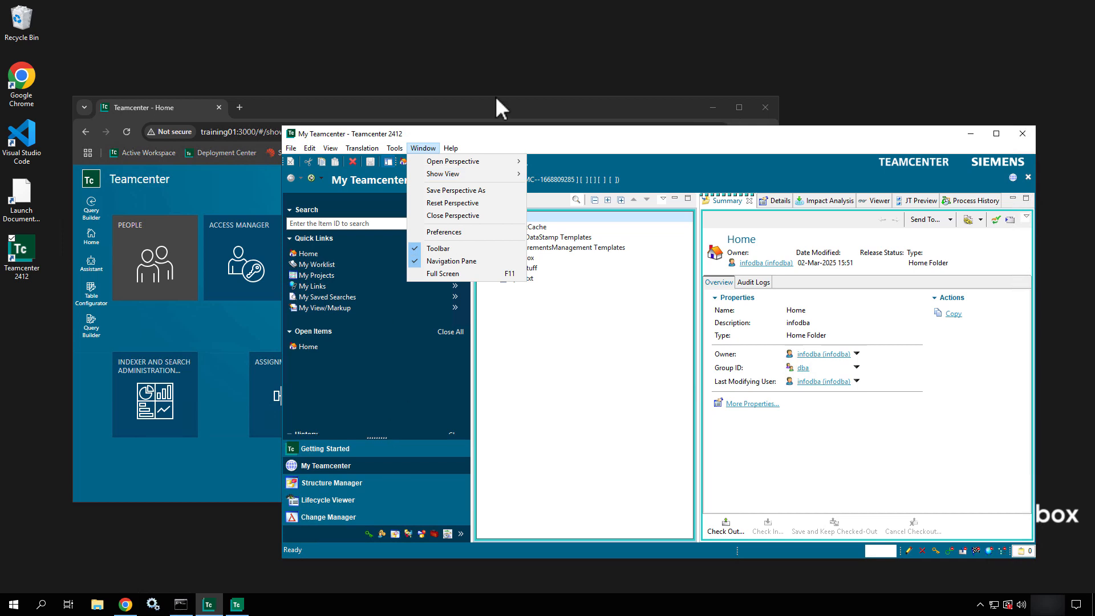
{"action": "mouse_move", "coordinate": [479, 162]}
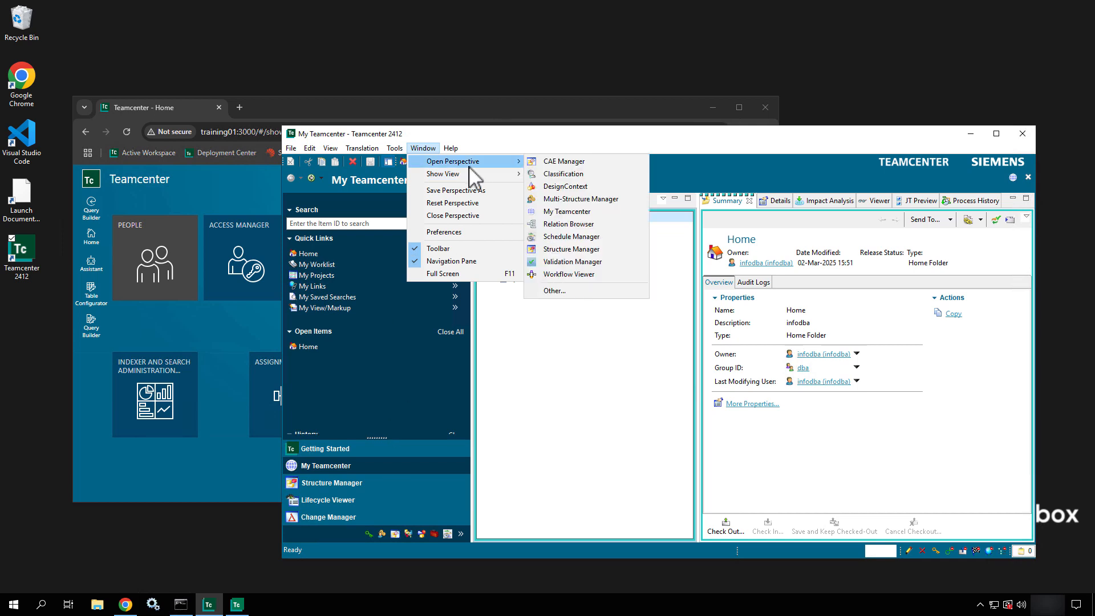
{"action": "left_click", "coordinate": [562, 291]}
{"action": "scroll", "coordinate": [618, 358], "scroll_direction": "down", "scroll_amount": 3}
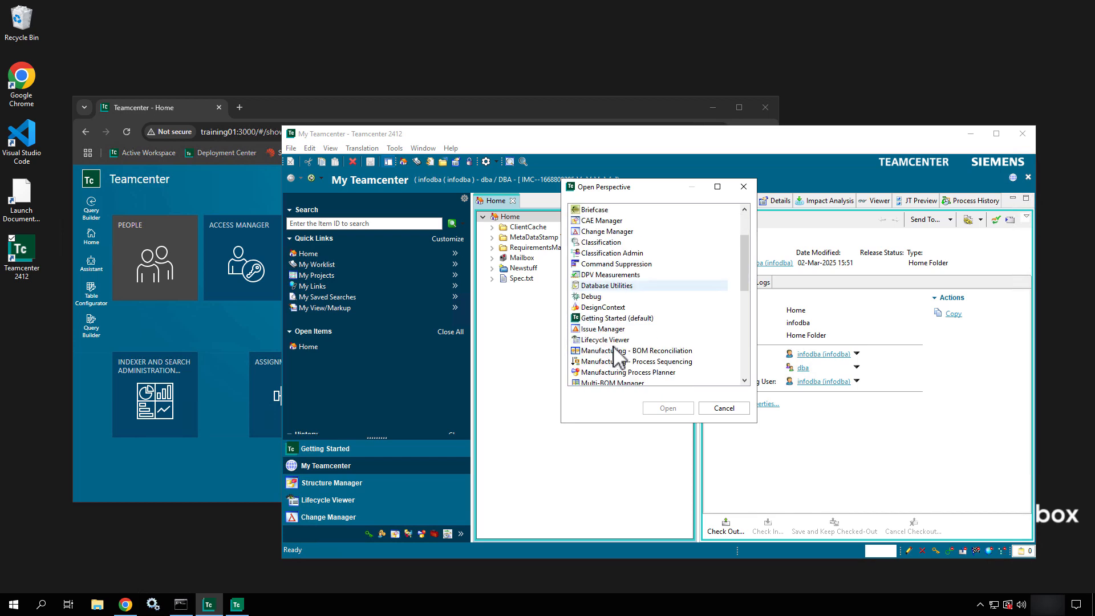
{"action": "left_click", "coordinate": [600, 382]}
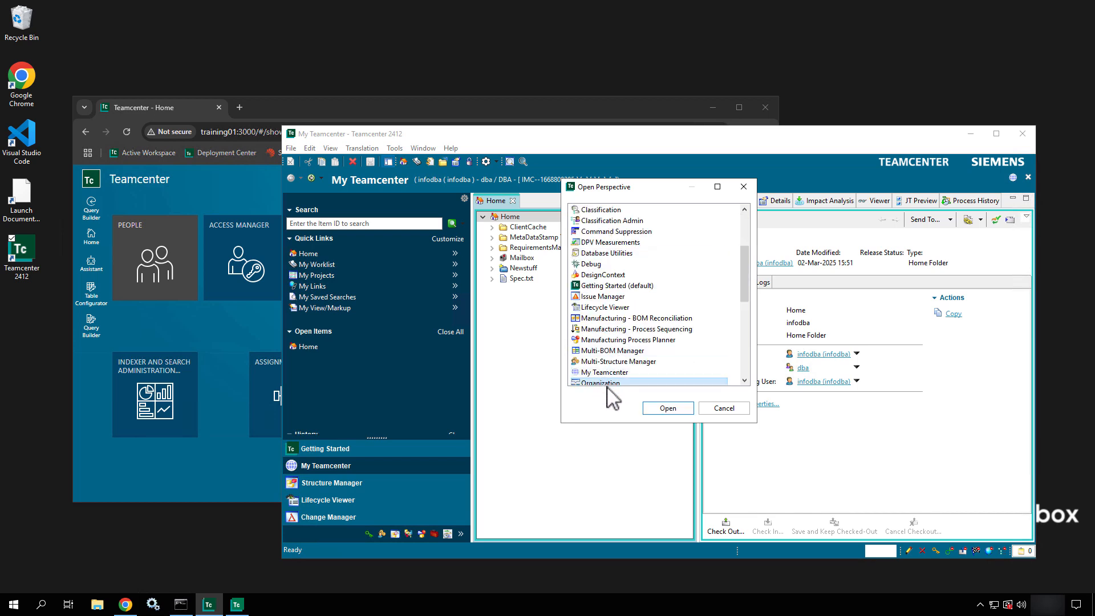
{"action": "left_click", "coordinate": [663, 409]}
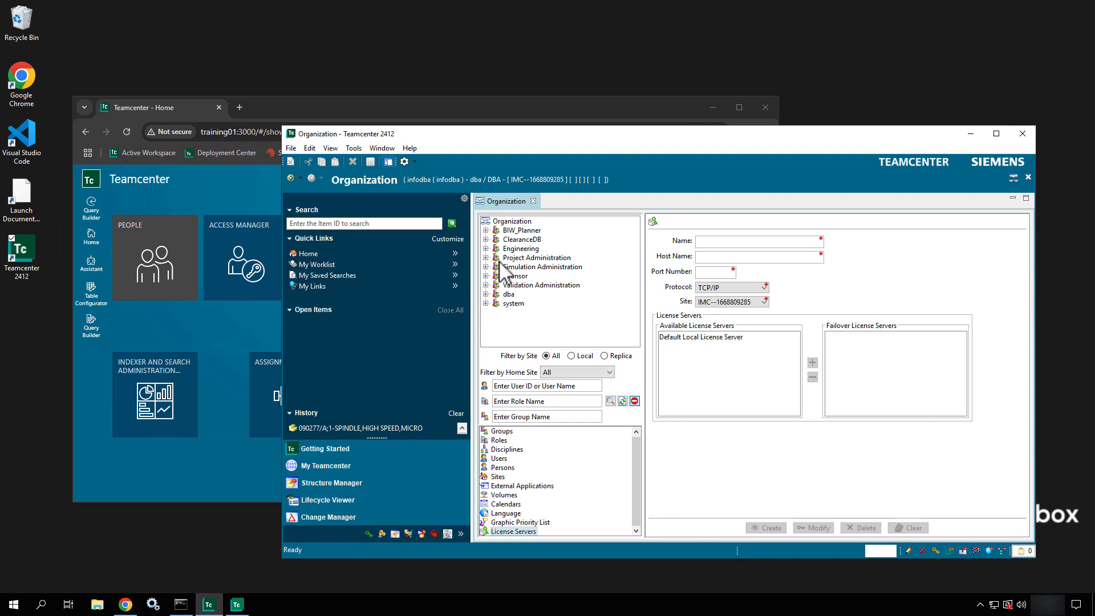
Step: Expand the dba group down to its DBA role users in Active Workspace's People, and minimize the rich client window
{"action": "left_click", "coordinate": [157, 284]}
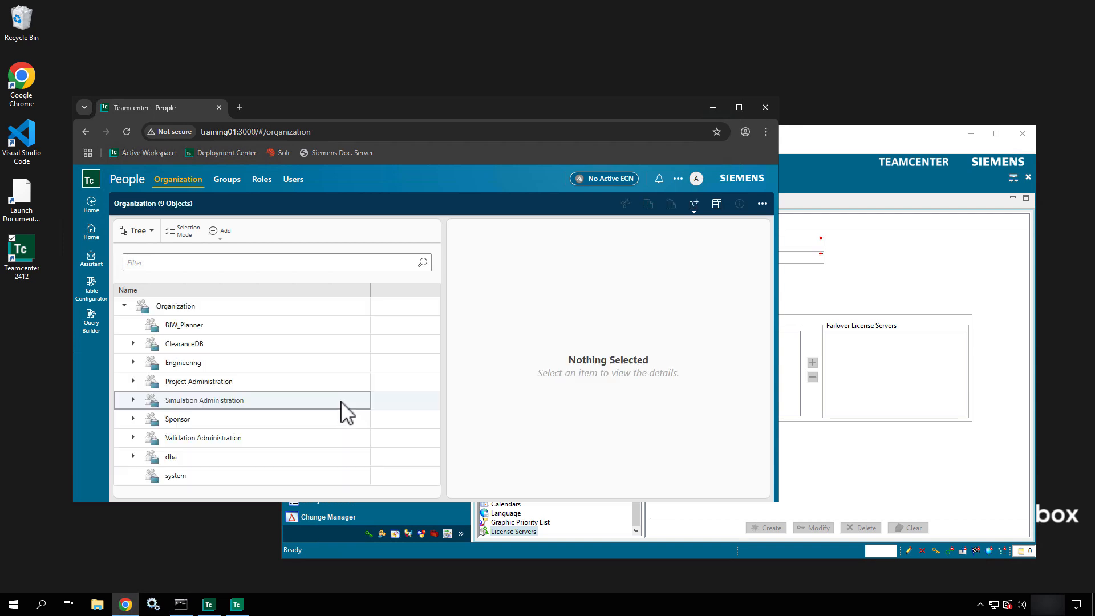
{"action": "scroll", "coordinate": [237, 367], "scroll_direction": "down", "scroll_amount": 2}
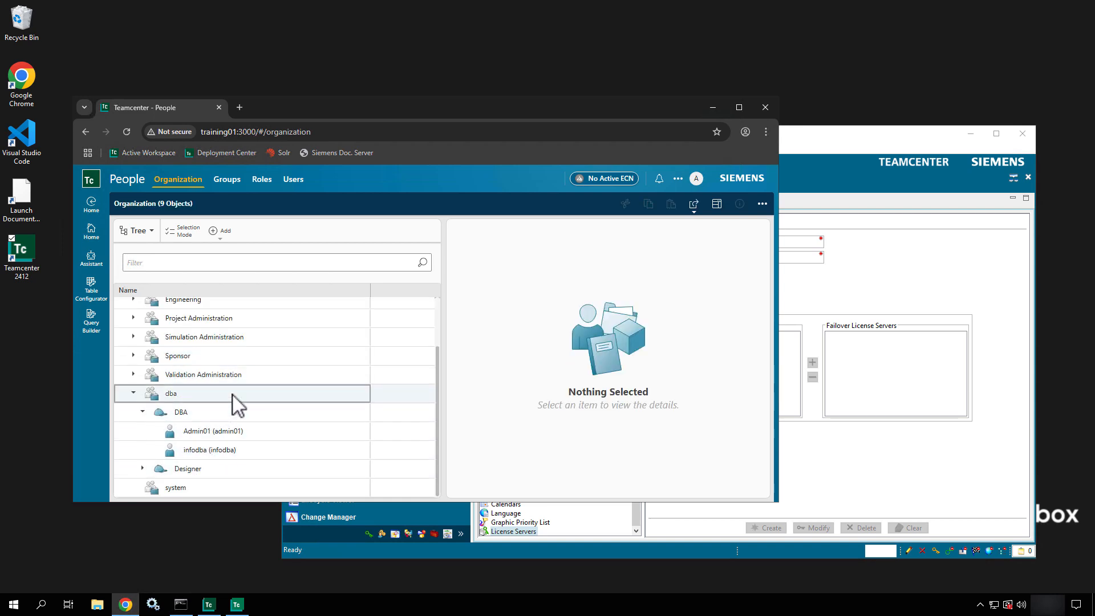
{"action": "scroll", "coordinate": [237, 402], "scroll_direction": "up", "scroll_amount": 2}
{"action": "left_click", "coordinate": [821, 143]}
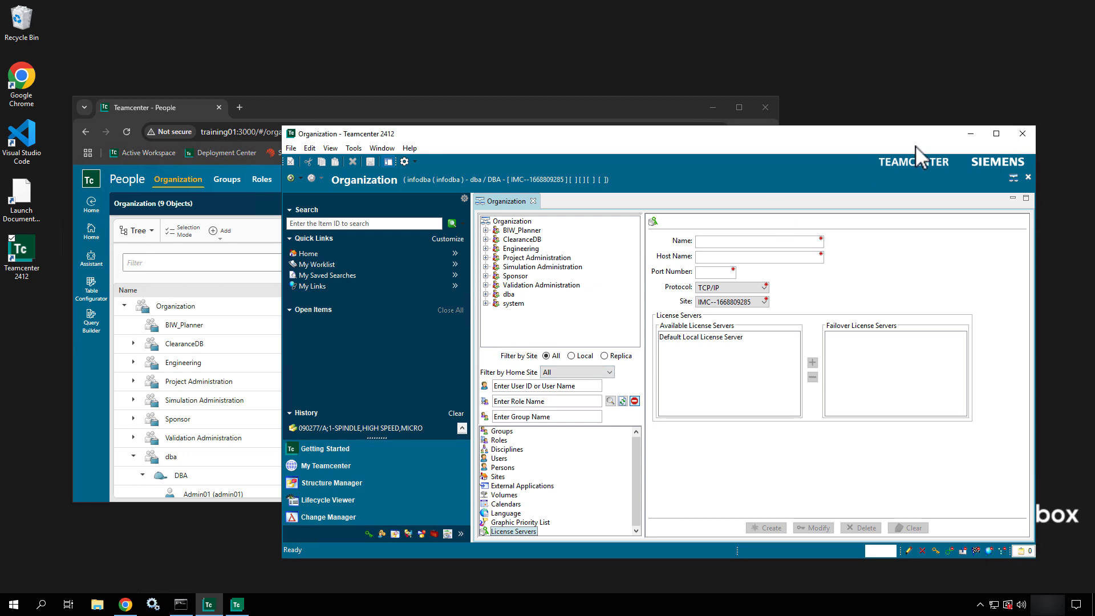
{"action": "left_click", "coordinate": [980, 135]}
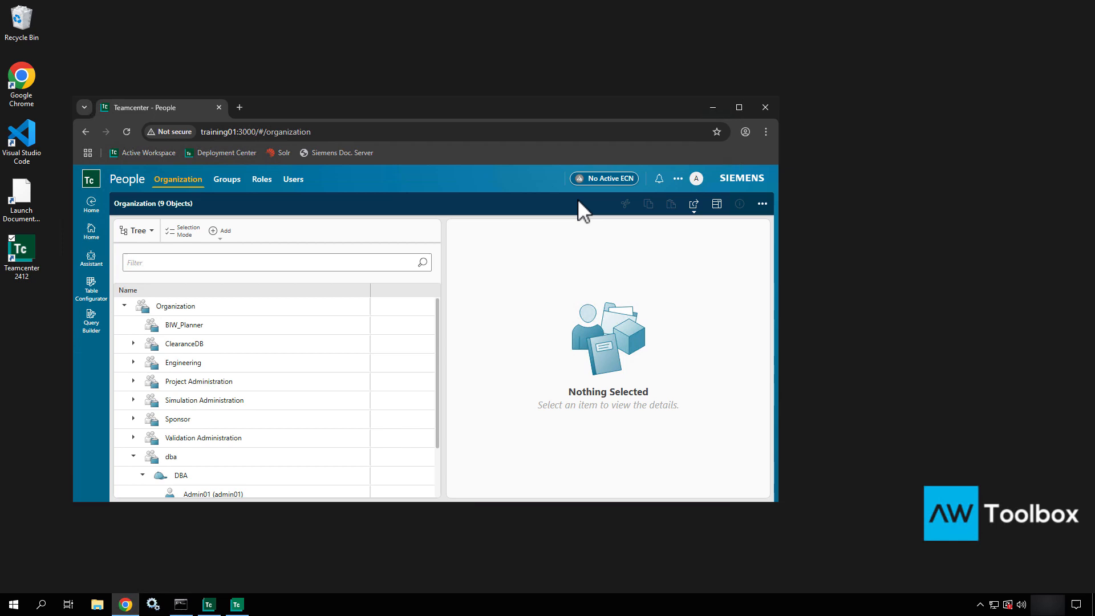
Step: Add a new role named Training to the BIW_Planner group, with the browser maximized and the details area widened
{"action": "left_click", "coordinate": [262, 329]}
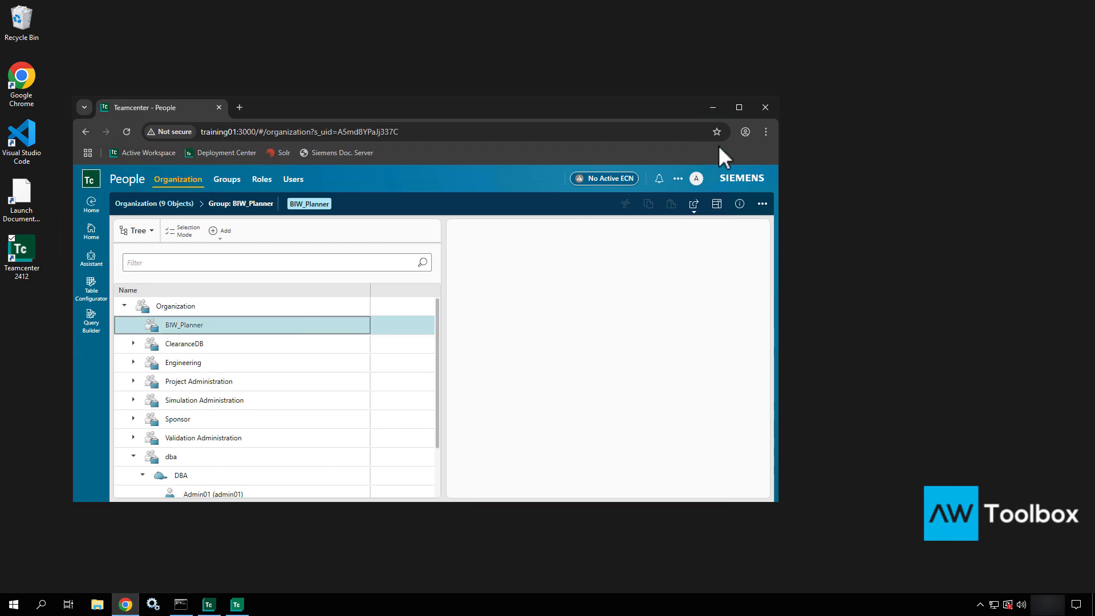
{"action": "left_click", "coordinate": [738, 107]}
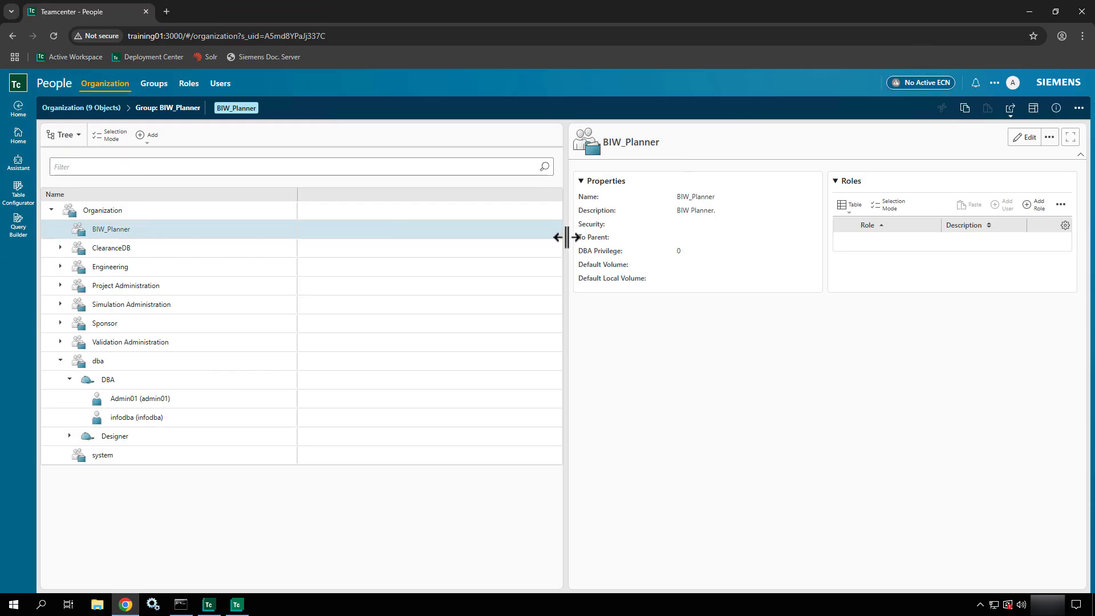
{"action": "left_click_drag", "start_coordinate": [564, 238], "coordinate": [372, 239]}
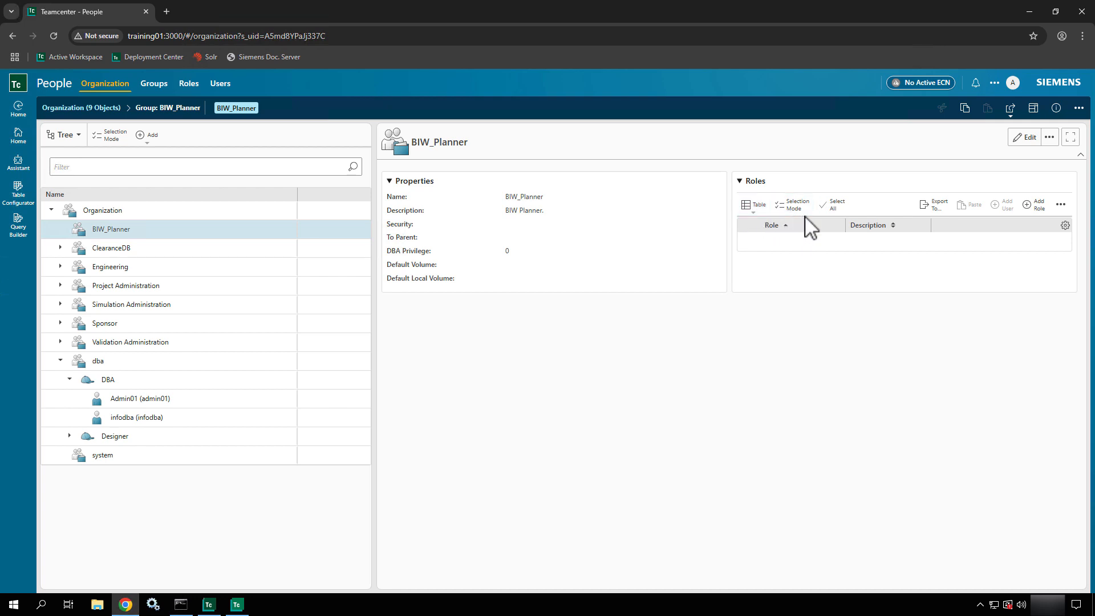
{"action": "left_click", "coordinate": [1039, 221]}
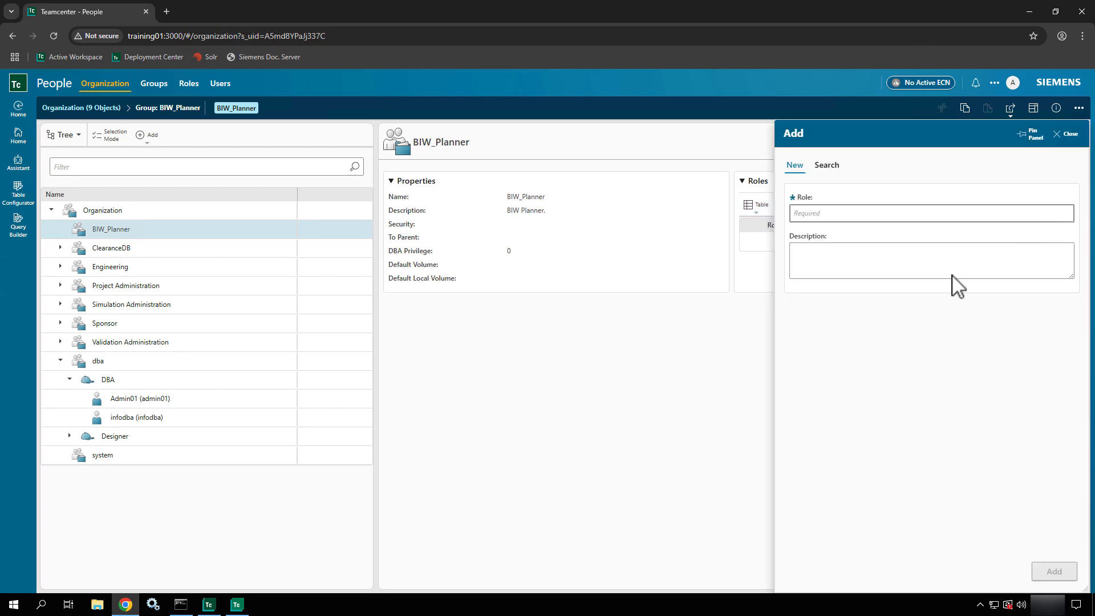
{"action": "left_click", "coordinate": [854, 218]}
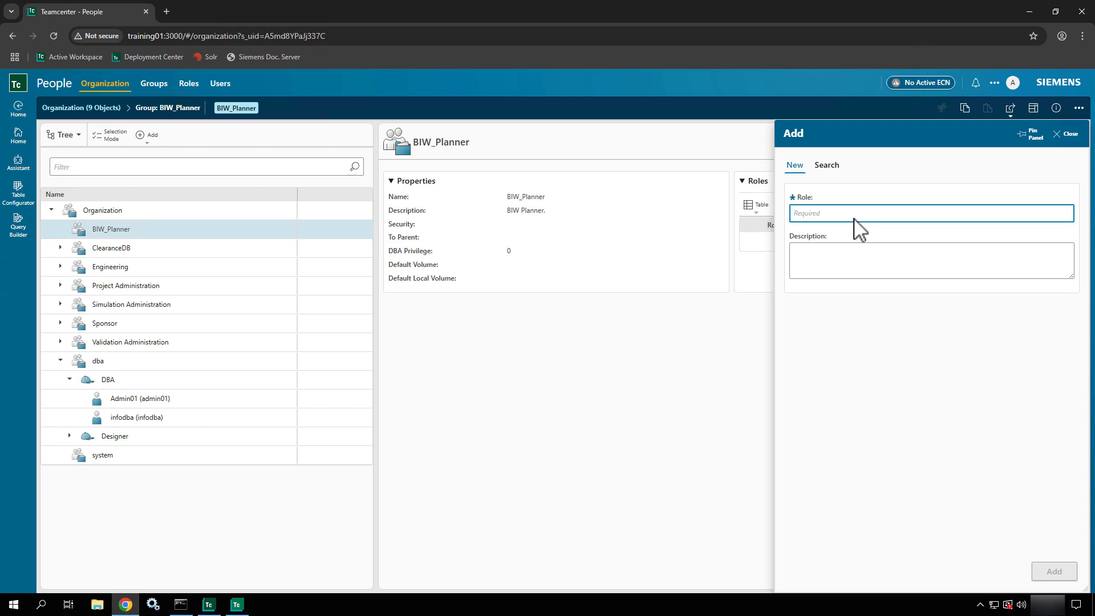
{"action": "type", "text": "Training"}
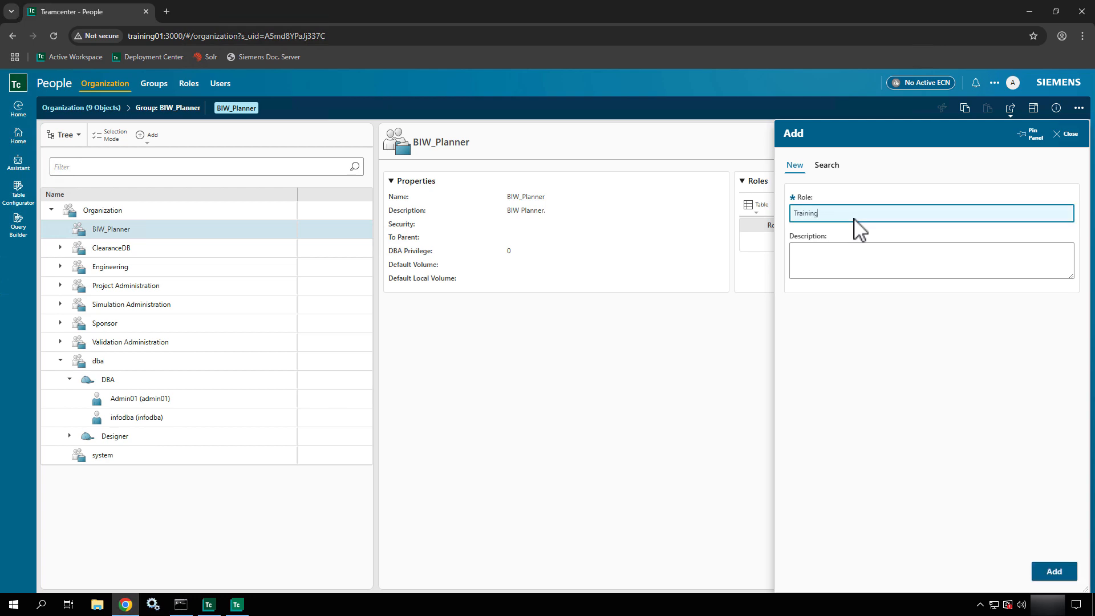
{"action": "left_click", "coordinate": [1052, 570]}
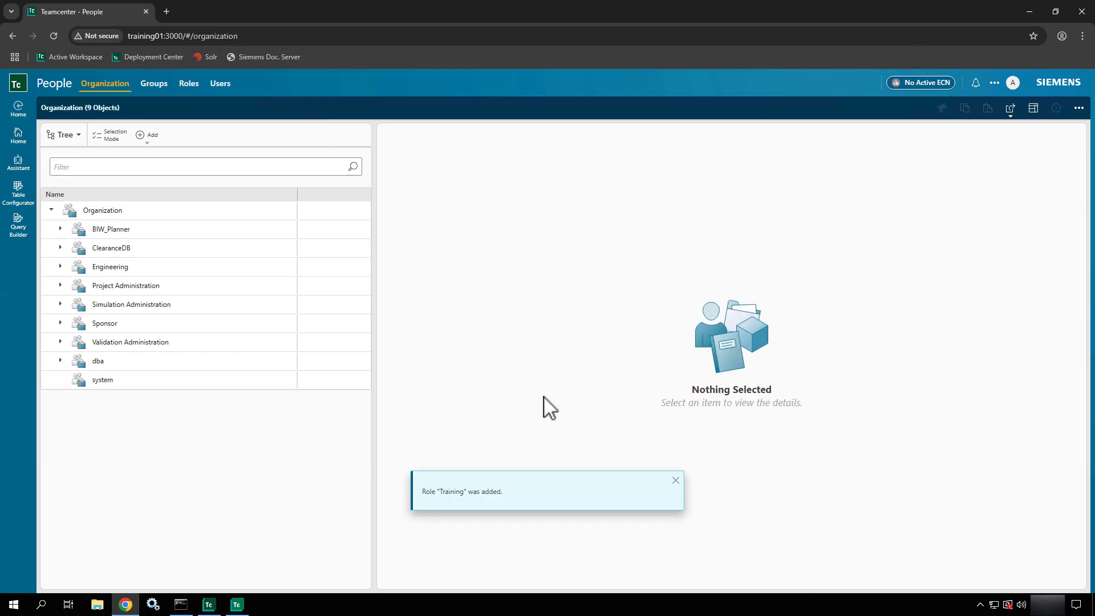
Step: Search the existing users for "us", add User01 to BIW_Planner's Training role, and select that user in the organization tree
{"action": "left_click", "coordinate": [113, 245]}
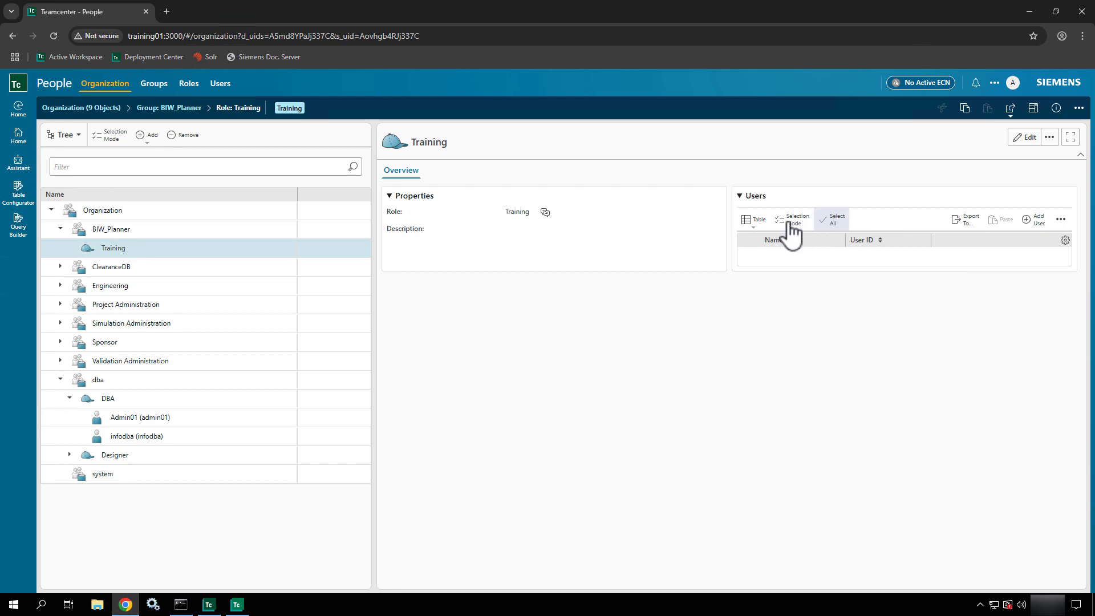
{"action": "left_click", "coordinate": [1030, 223]}
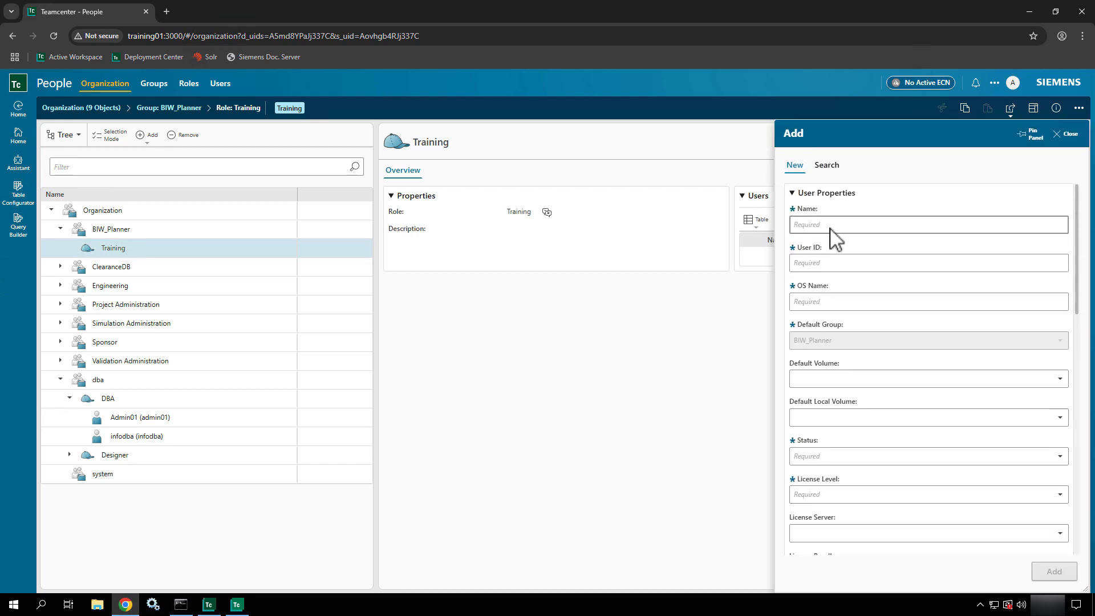
{"action": "left_click", "coordinate": [826, 166]}
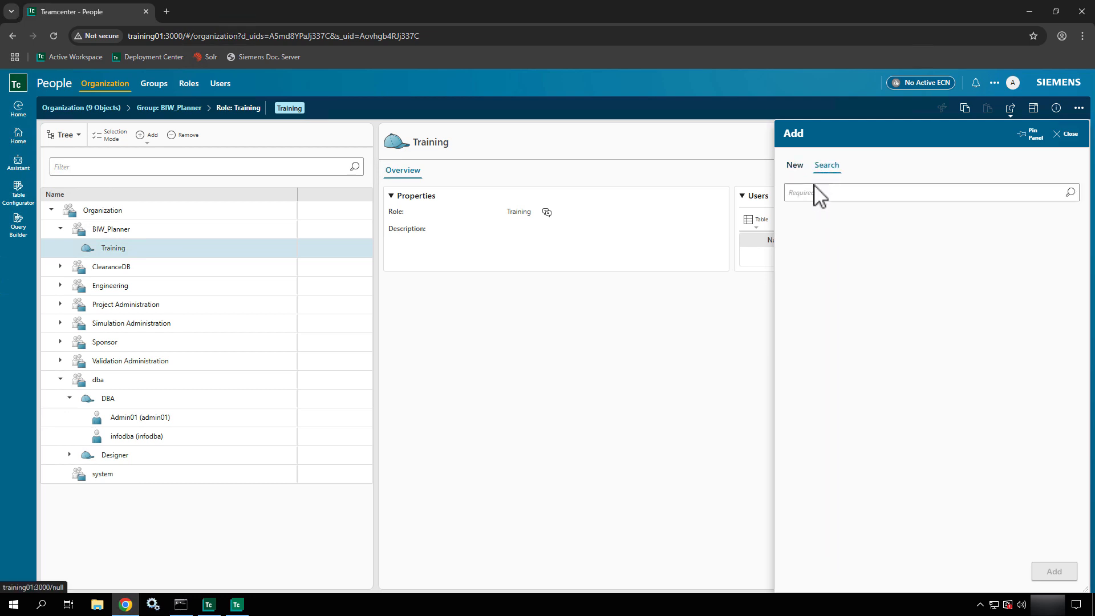
{"action": "left_click", "coordinate": [813, 190]}
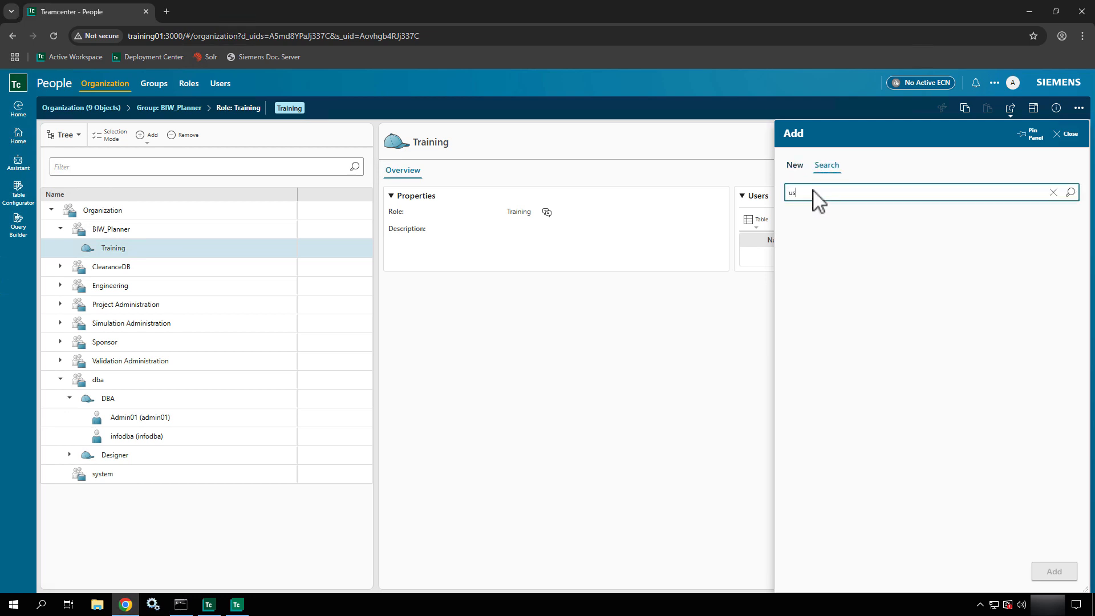
{"action": "type", "text": "us"}
{"action": "key", "text": "Return"}
{"action": "left_click", "coordinate": [814, 225]}
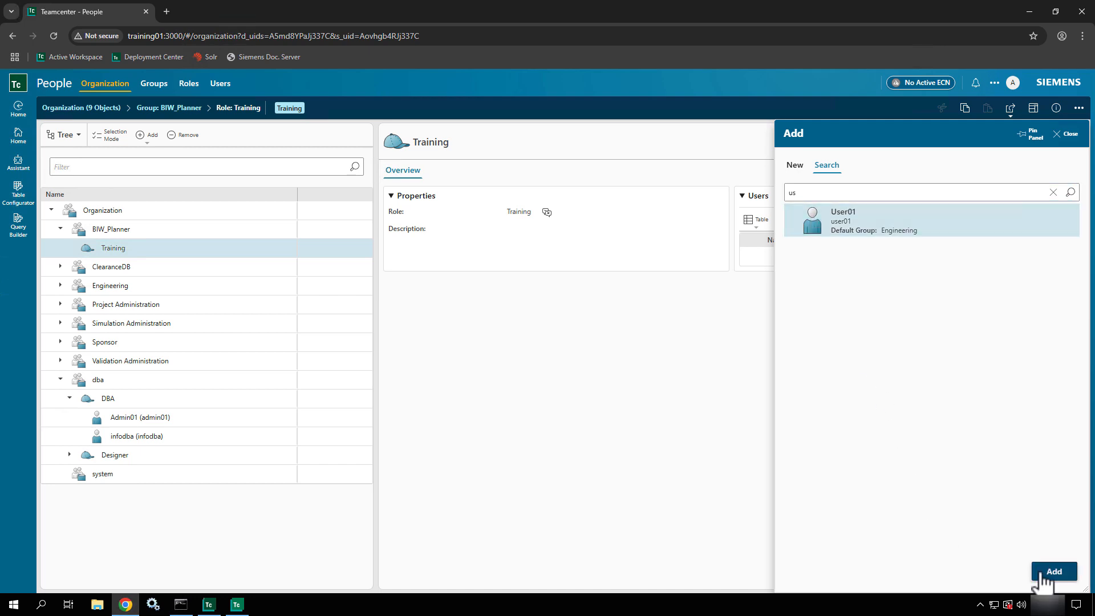
{"action": "left_click", "coordinate": [1044, 582]}
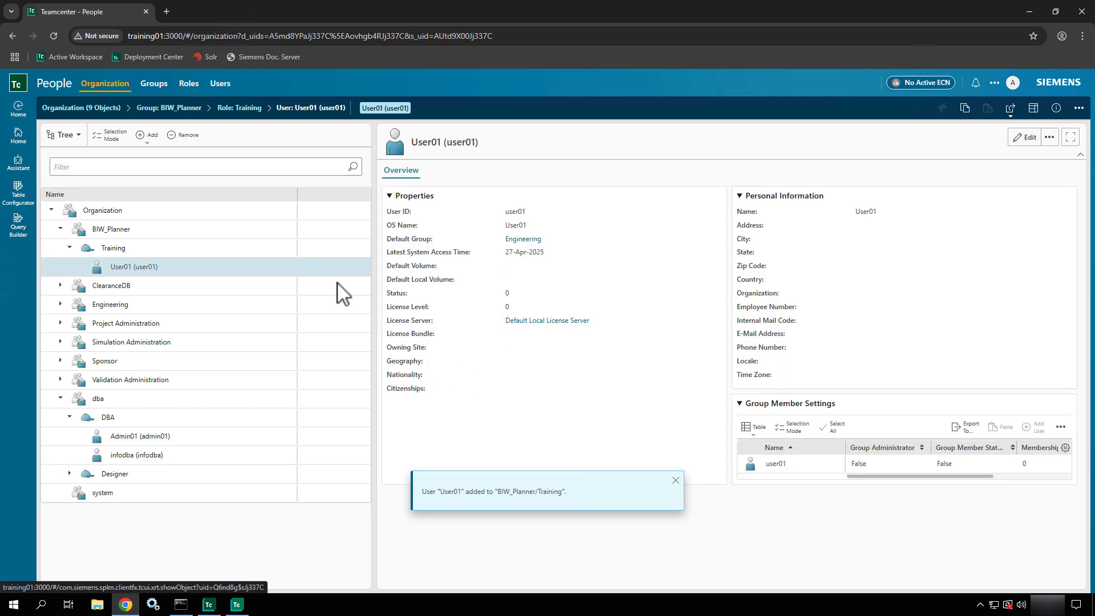
{"action": "left_click", "coordinate": [194, 268]}
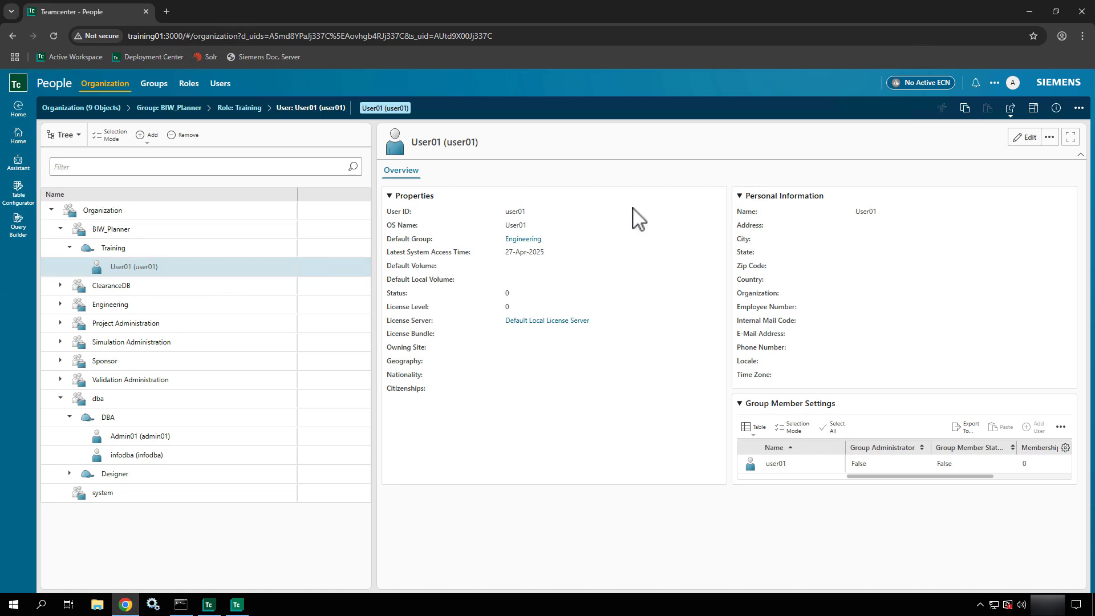
Step: Check which groups the signed-in profile can switch to in its session settings, leaving the current group selected
{"action": "left_click", "coordinate": [1014, 87]}
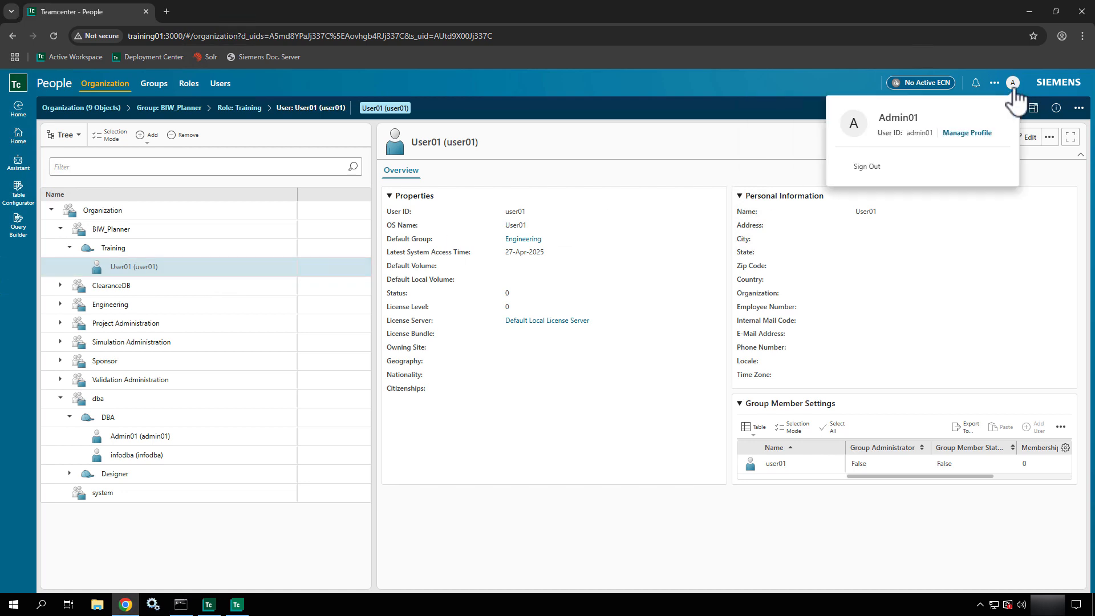
{"action": "left_click", "coordinate": [842, 200]}
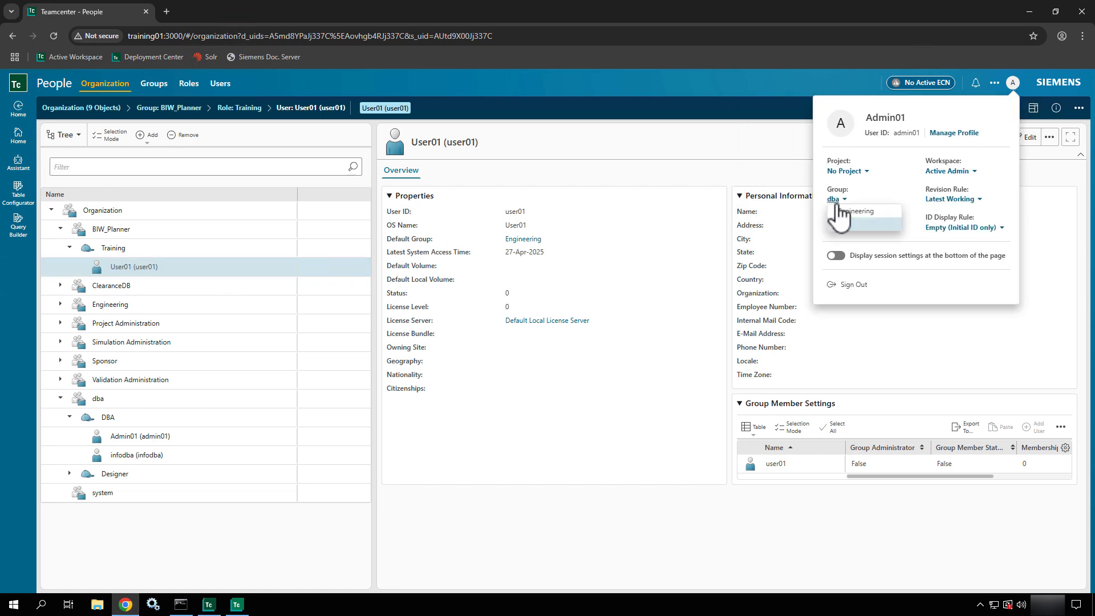
{"action": "left_click", "coordinate": [830, 376]}
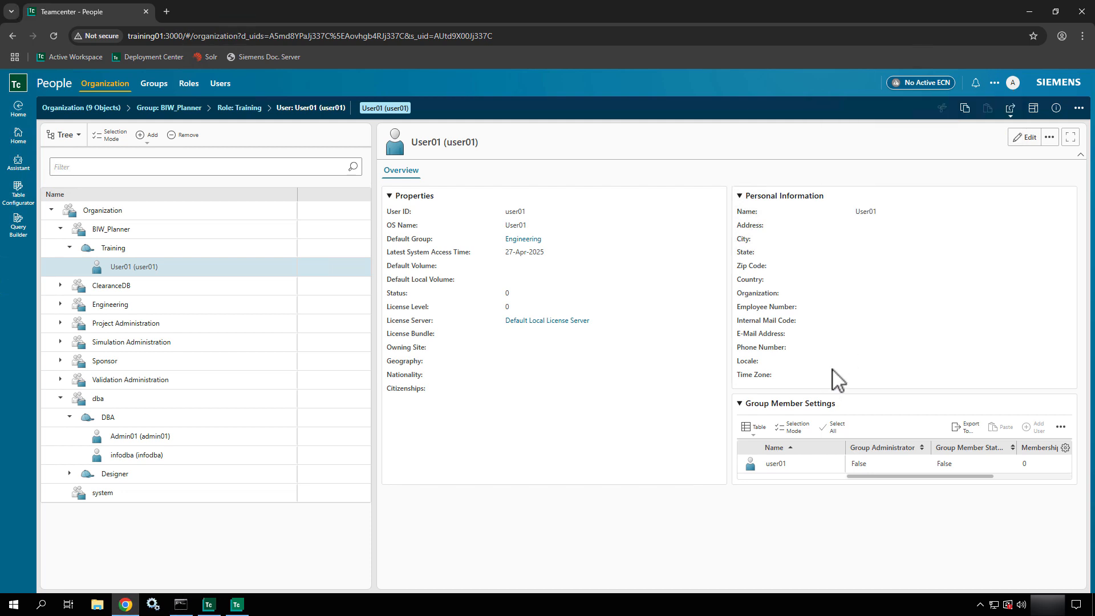
Step: View the Training role's users as a list and again as a table, and open the BIW_Planner group's details
{"action": "left_click", "coordinate": [186, 251]}
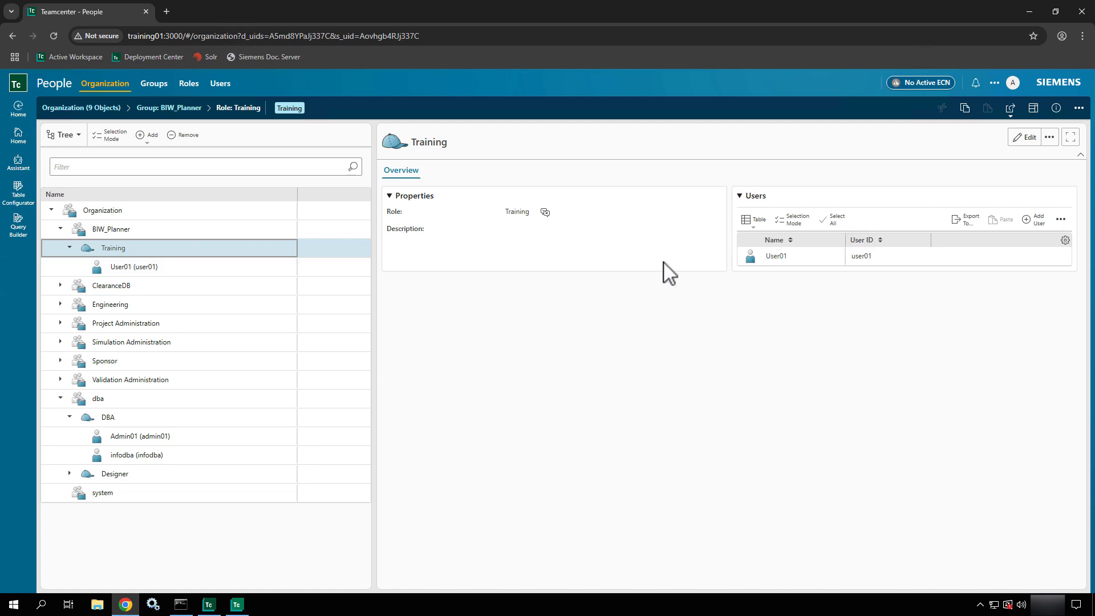
{"action": "left_click", "coordinate": [765, 228]}
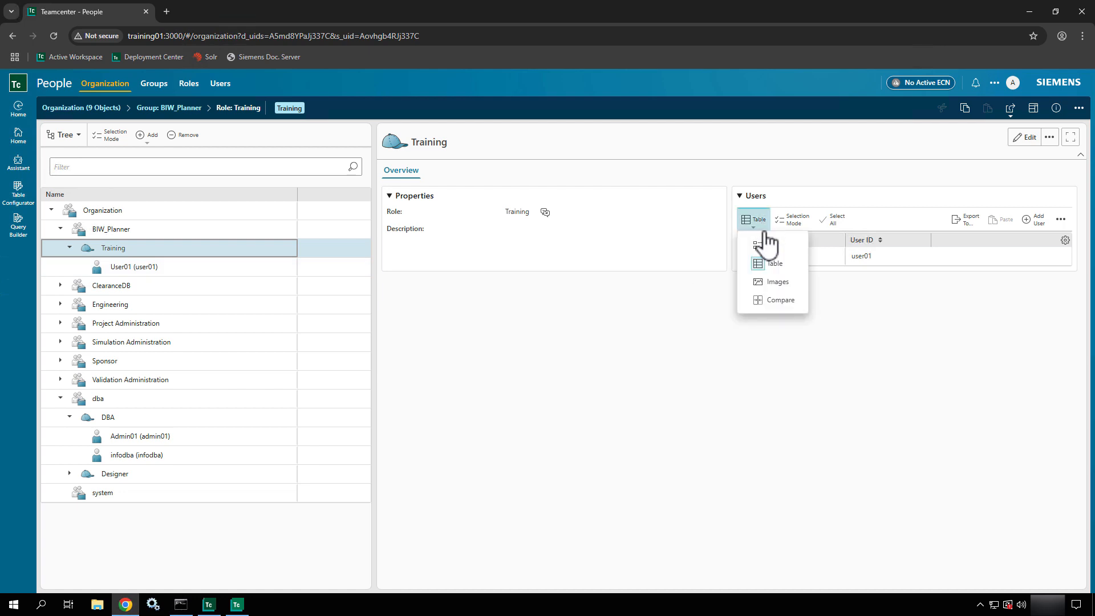
{"action": "left_click", "coordinate": [764, 244]}
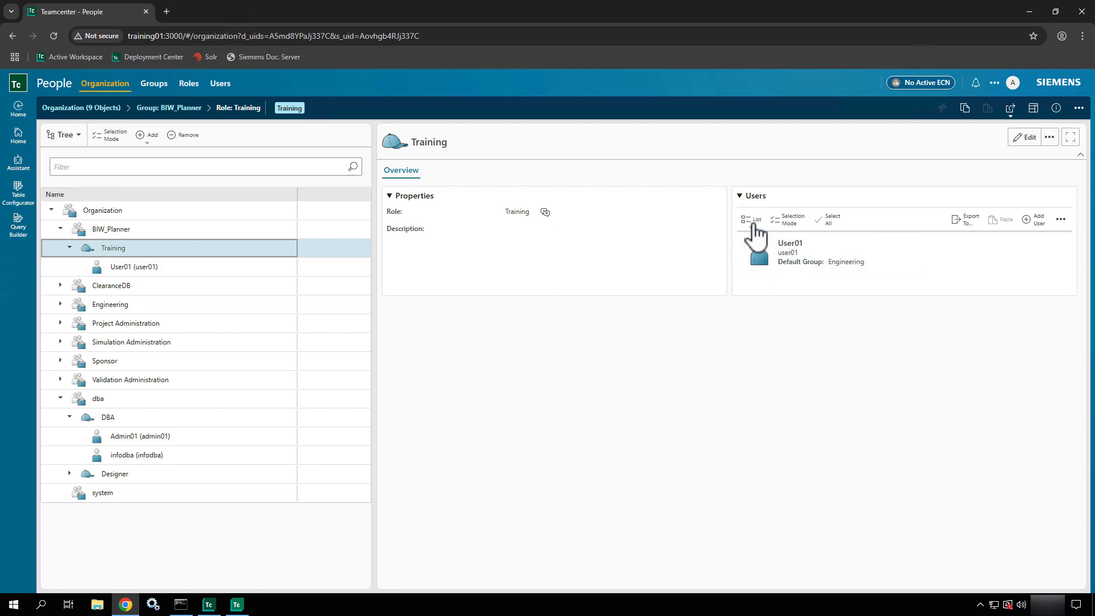
{"action": "left_click", "coordinate": [753, 224]}
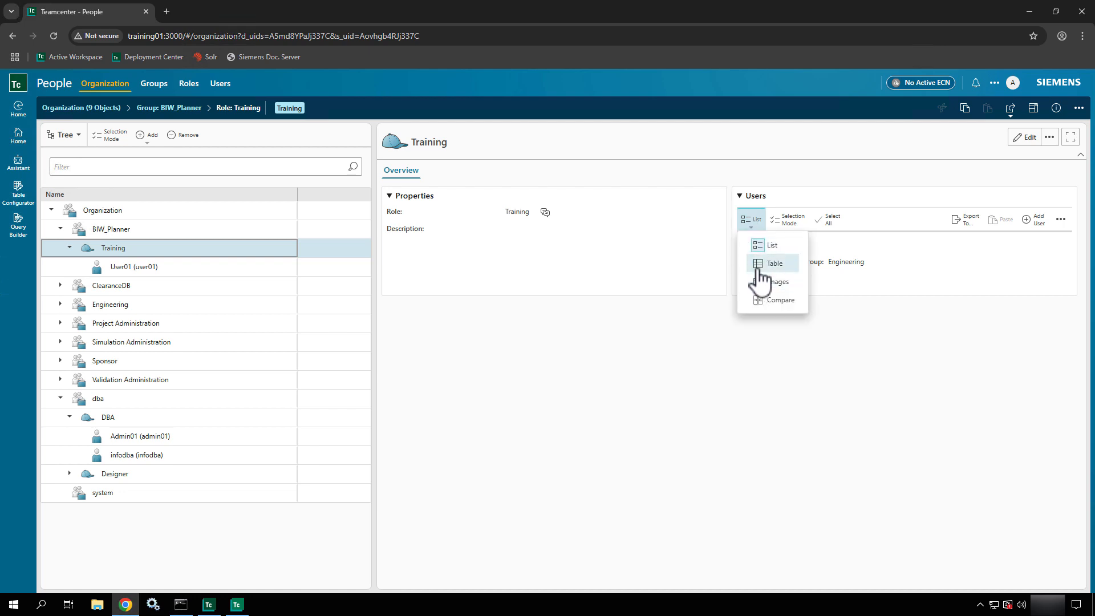
{"action": "left_click", "coordinate": [758, 269]}
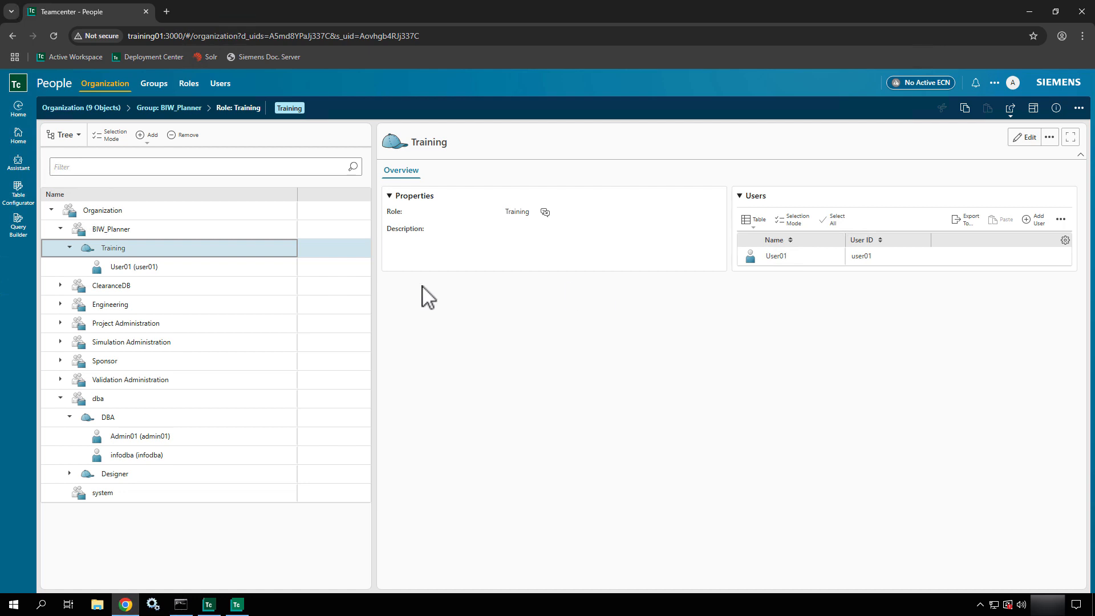
{"action": "left_click", "coordinate": [153, 235]}
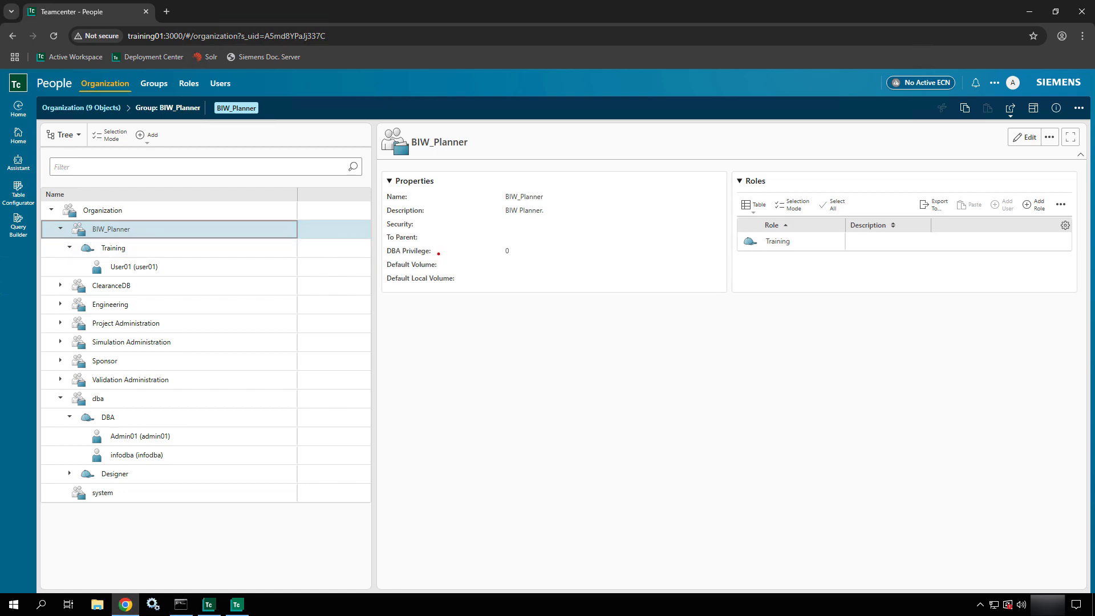
Step: Compare the details of the BIW_Planner group with those of its Training role in the organization tree
{"action": "left_click_drag", "start_coordinate": [439, 254], "coordinate": [489, 269]}
{"action": "left_click_drag", "start_coordinate": [412, 266], "coordinate": [438, 295]}
{"action": "key", "text": "Escape"}
{"action": "left_click", "coordinate": [160, 247]}
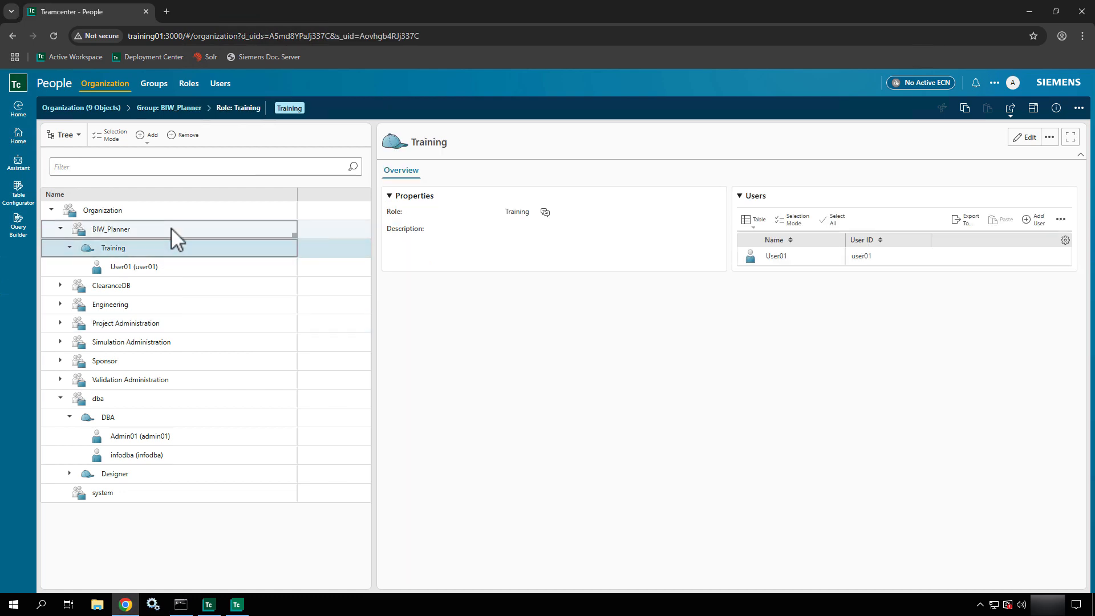
{"action": "left_click", "coordinate": [171, 228]}
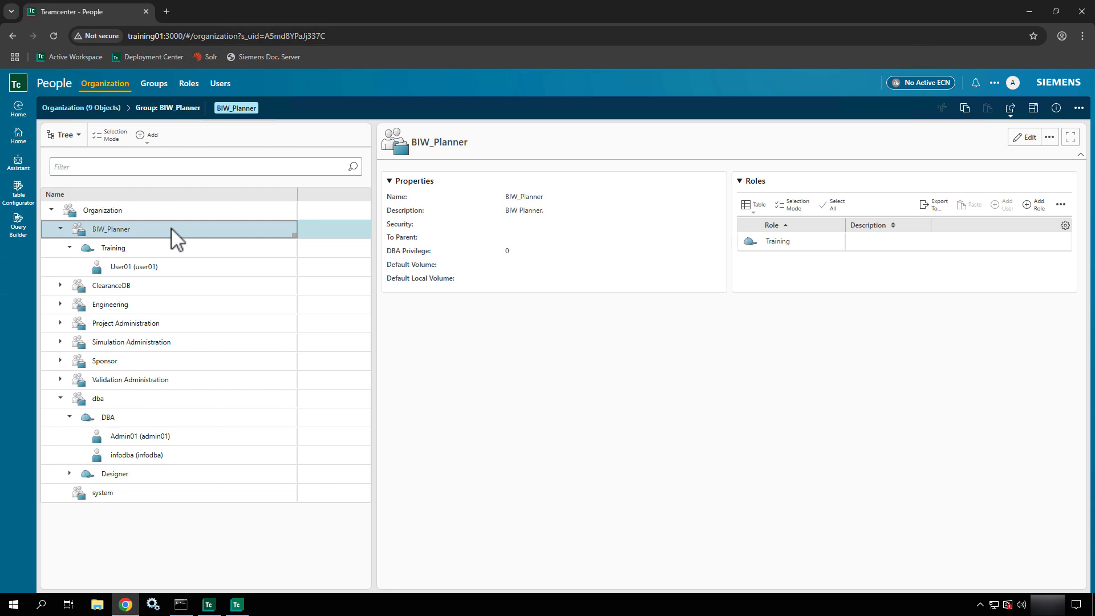
{"action": "left_click", "coordinate": [171, 249]}
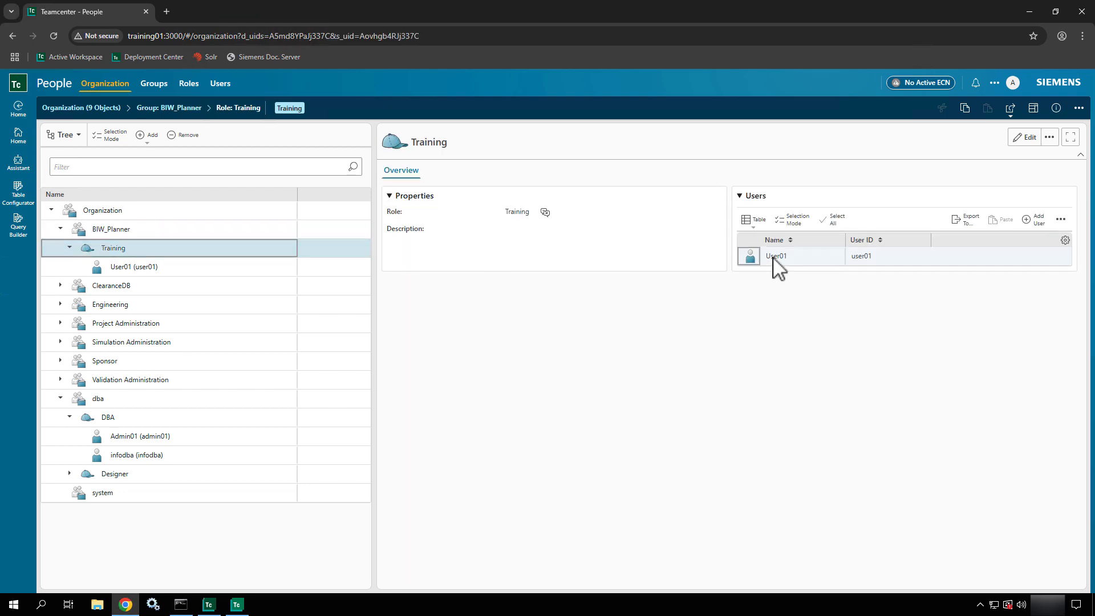
Step: Open User01's details under the Training role and examine the properties, default group and personal information
{"action": "left_click", "coordinate": [219, 272]}
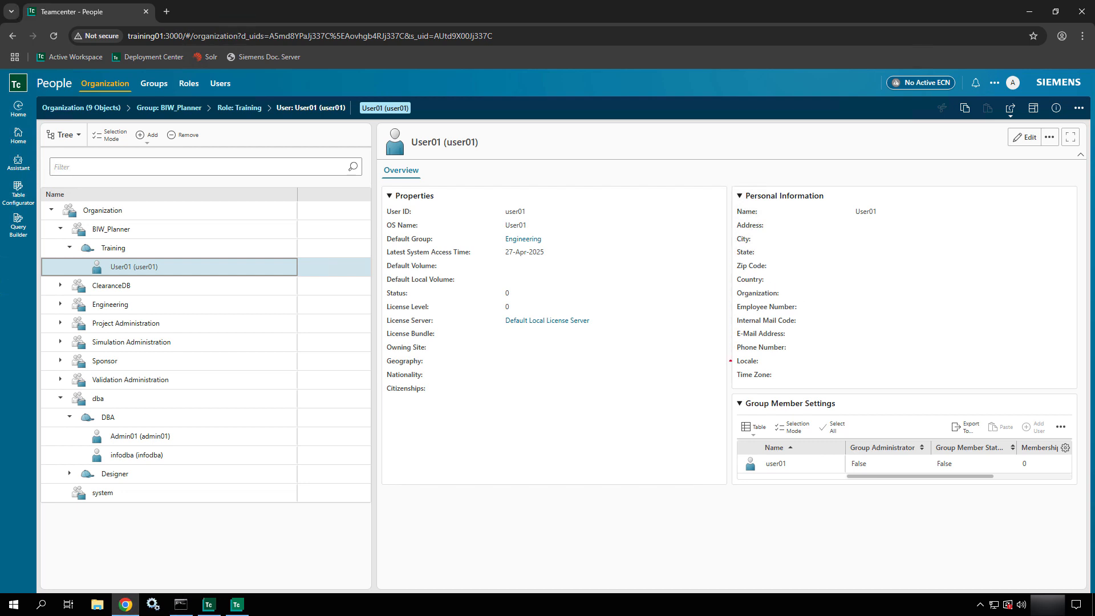
{"action": "mouse_move", "coordinate": [734, 328]}
{"action": "left_mouse_down"}
{"action": "mouse_move", "coordinate": [826, 352]}
{"action": "mouse_move", "coordinate": [922, 349]}
{"action": "left_mouse_up"}
{"action": "key", "text": "Escape"}
{"action": "key", "text": "ctrl+2"}
{"action": "mouse_move", "coordinate": [378, 297]}
{"action": "left_mouse_down"}
{"action": "mouse_move", "coordinate": [570, 367]}
{"action": "mouse_move", "coordinate": [628, 375]}
{"action": "mouse_move", "coordinate": [641, 410]}
{"action": "left_mouse_up"}
{"action": "left_click_drag", "start_coordinate": [383, 231], "coordinate": [577, 258]}
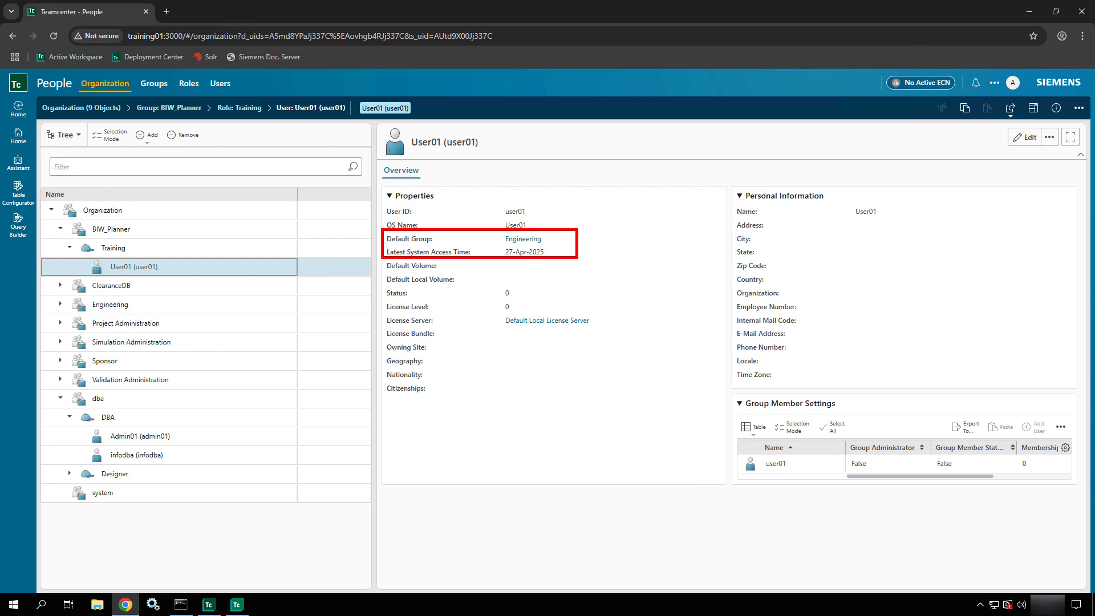
{"action": "key", "text": "Escape"}
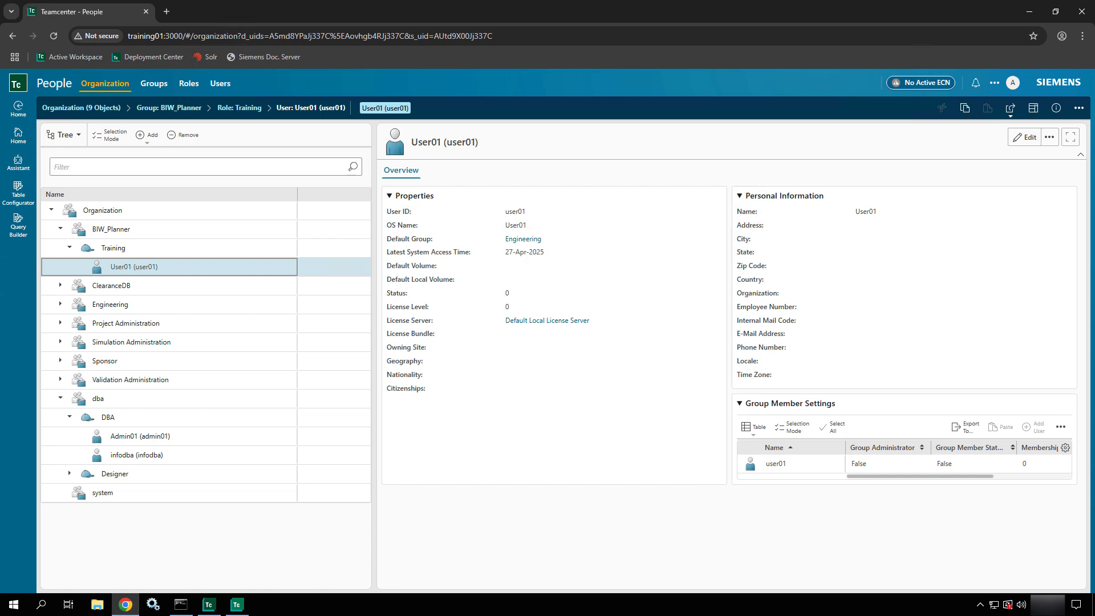
Step: Show the organization as a table, open the ClearanceDB group on its own page, and return to People
{"action": "left_click", "coordinate": [242, 297]}
{"action": "left_click", "coordinate": [72, 138]}
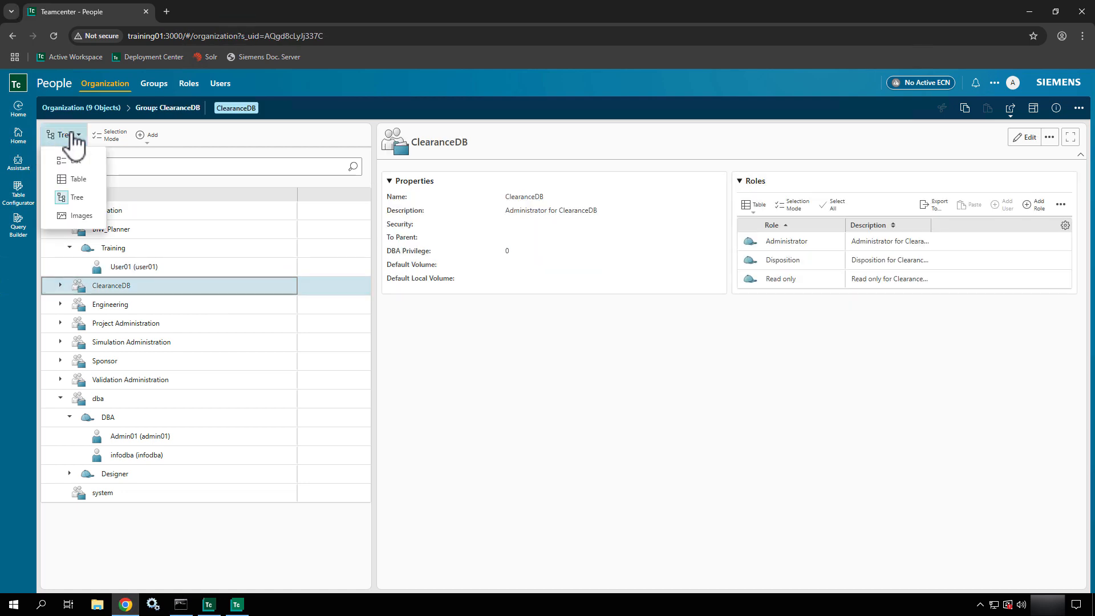
{"action": "left_click", "coordinate": [71, 179]}
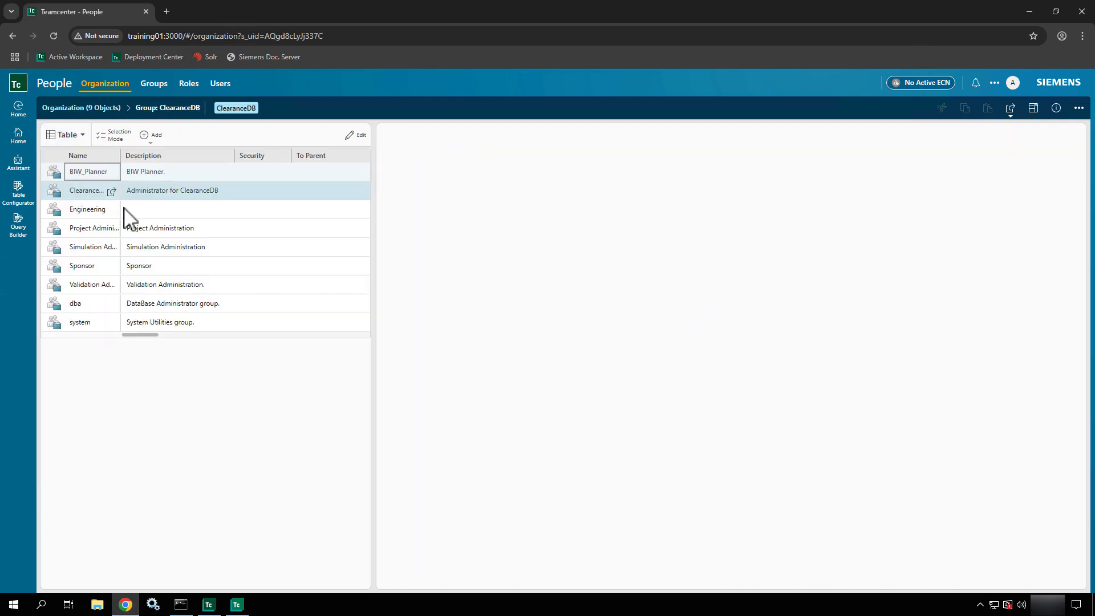
{"action": "left_click", "coordinate": [112, 195]}
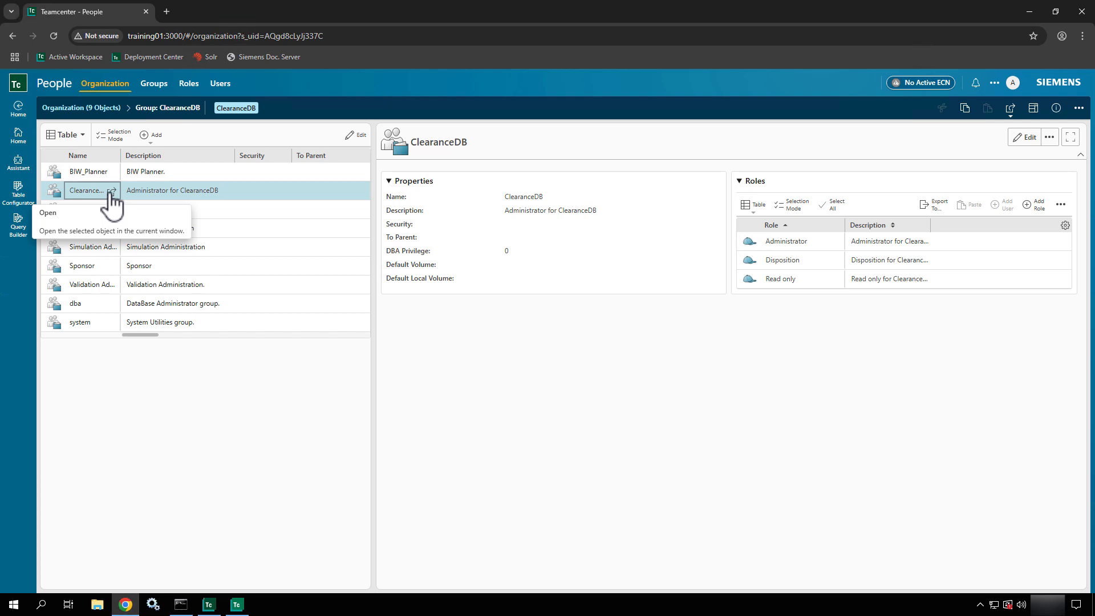
{"action": "left_click", "coordinate": [111, 192]}
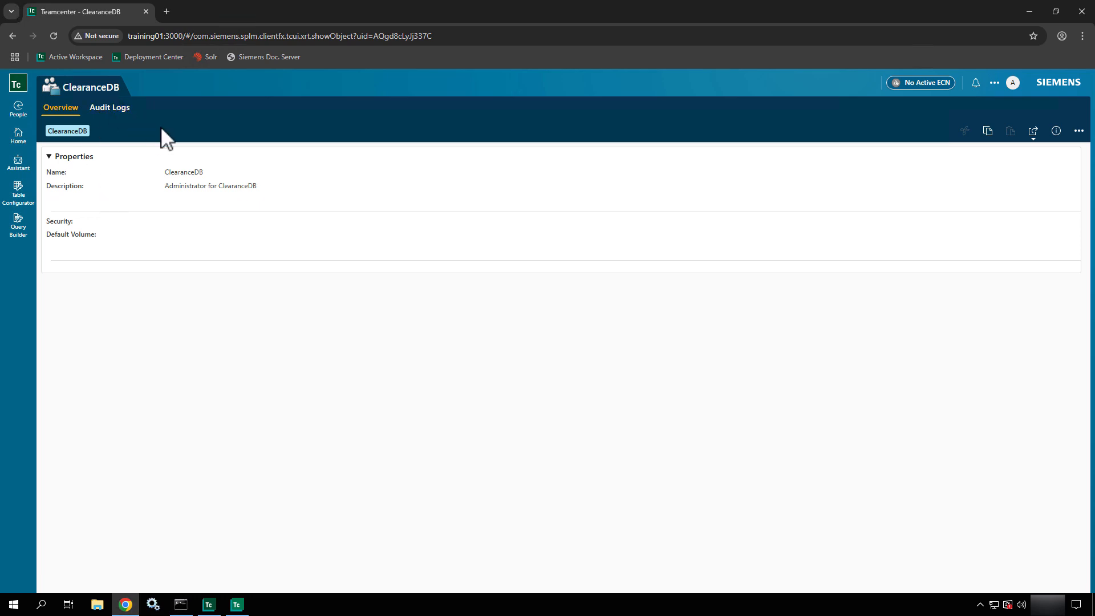
{"action": "left_click", "coordinate": [21, 114]}
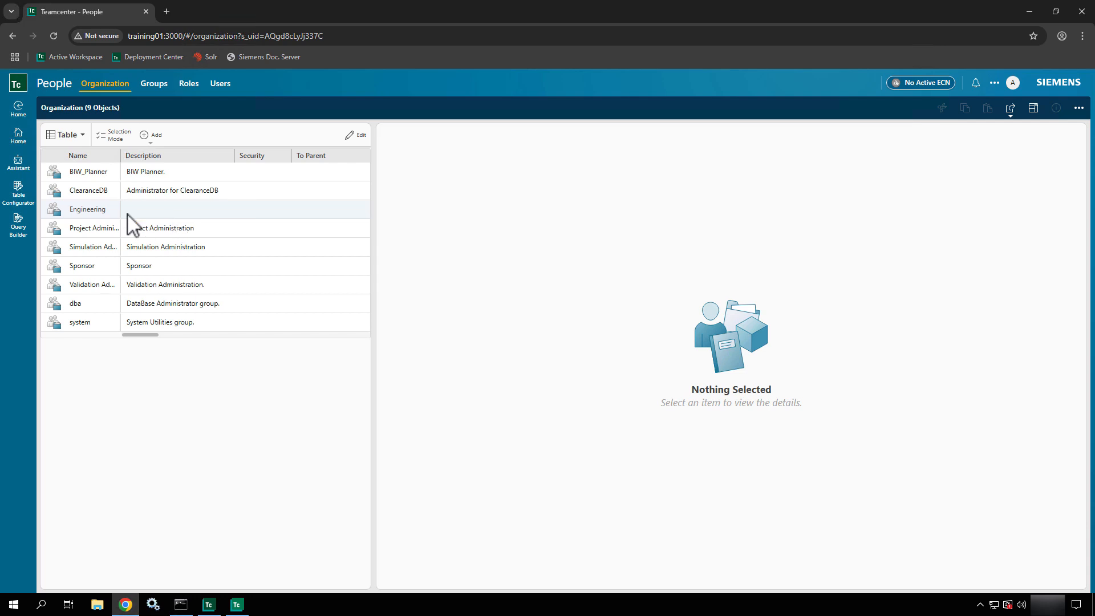
Step: Show the organization as a list, drill into BIW_Planner to view its Training role, and return to the top level
{"action": "left_click", "coordinate": [77, 137]}
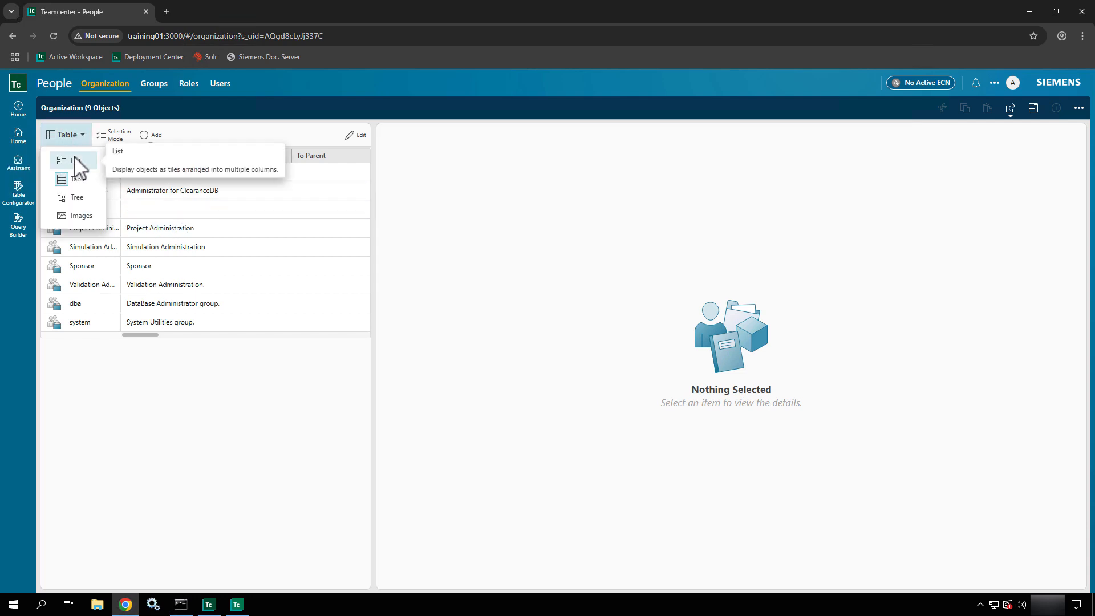
{"action": "left_click", "coordinate": [77, 163]}
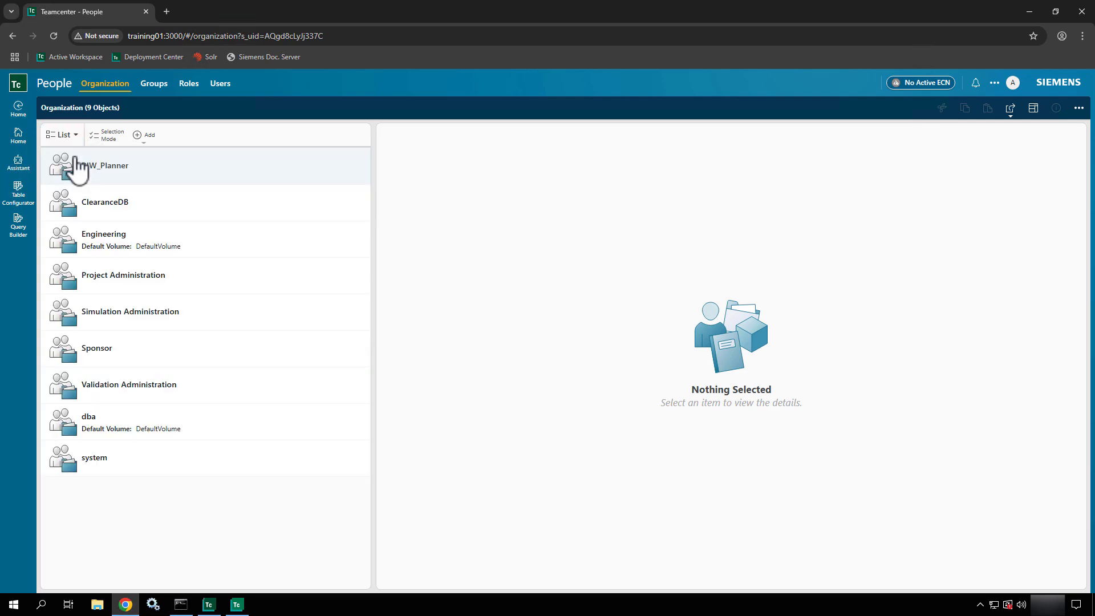
{"action": "mouse_move", "coordinate": [290, 170]}
{"action": "left_click", "coordinate": [359, 177]}
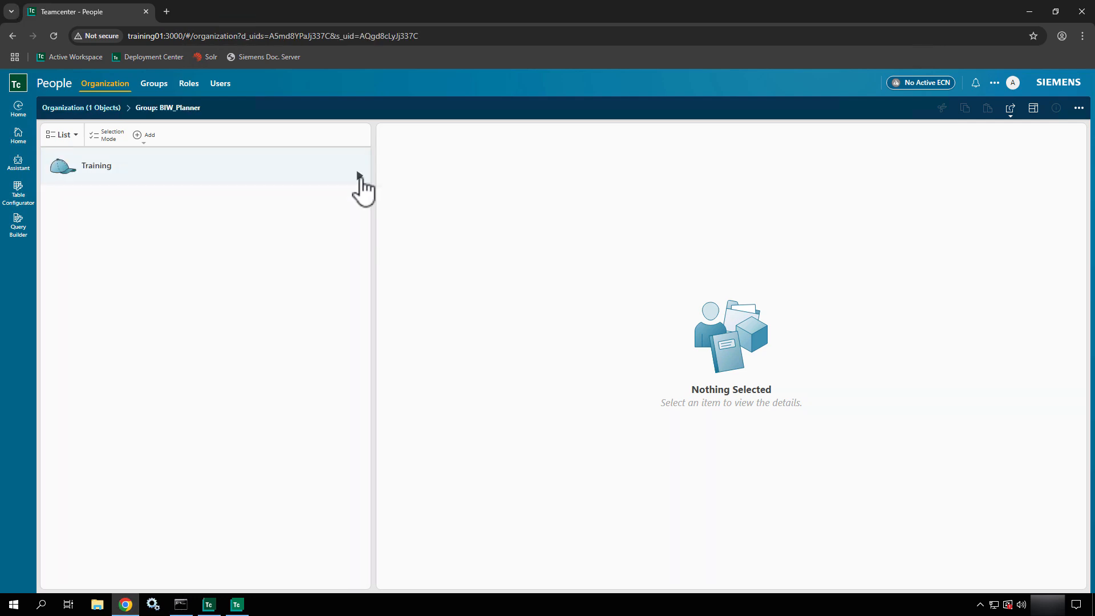
{"action": "left_click", "coordinate": [228, 178]}
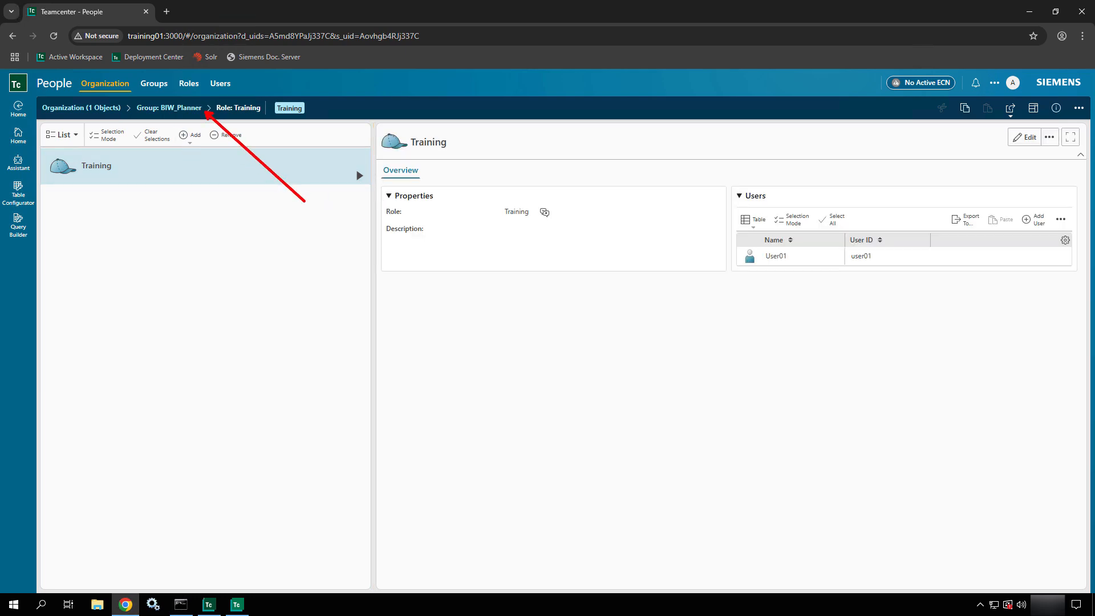
{"action": "left_click", "coordinate": [101, 108]}
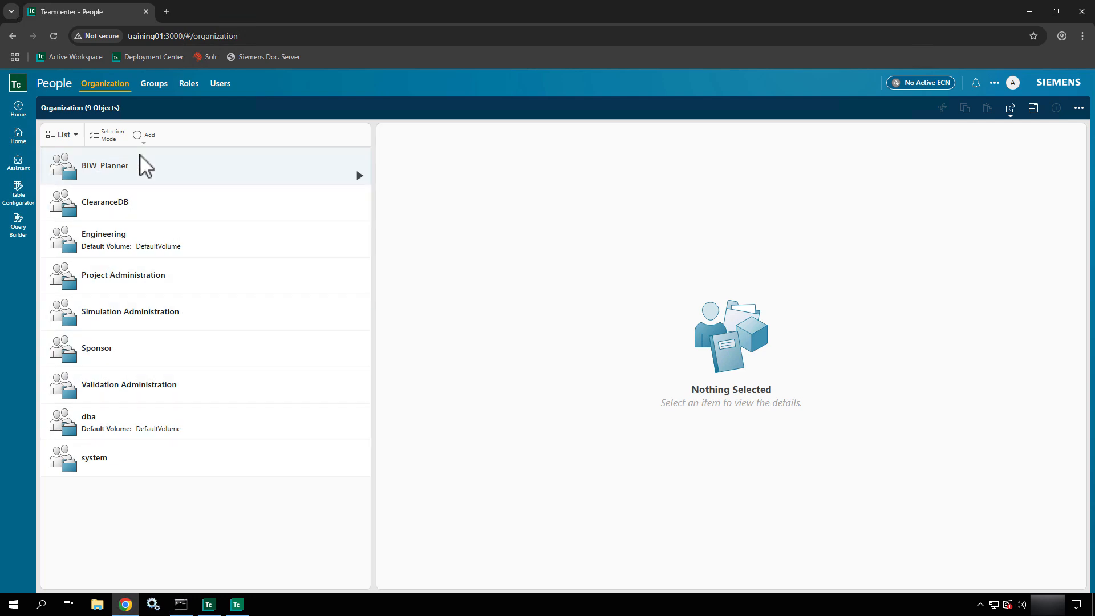
Step: Browse the separate Groups, Roles and Users listings, viewing details of user Admin01, role ADA Site Admin and group BIW_Planner
{"action": "left_click", "coordinate": [154, 85]}
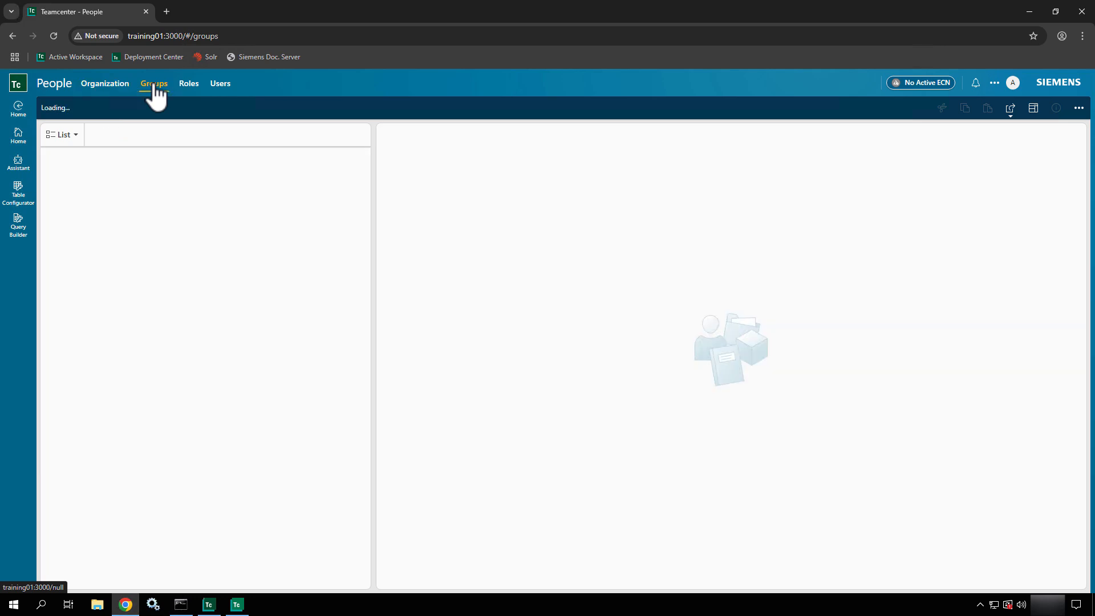
{"action": "left_click", "coordinate": [190, 86]}
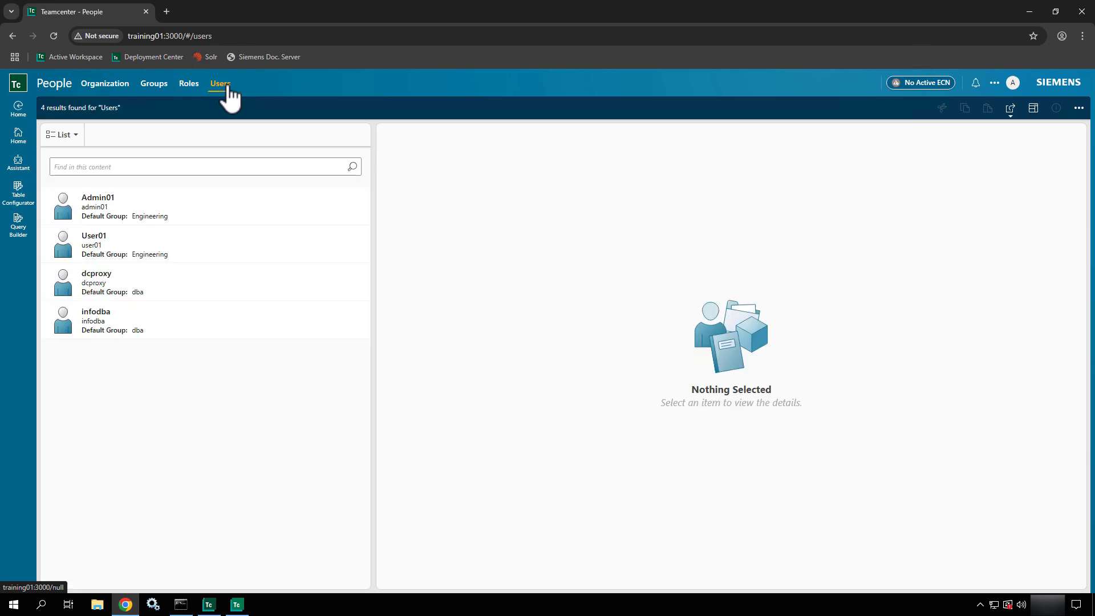
{"action": "left_click", "coordinate": [214, 216]}
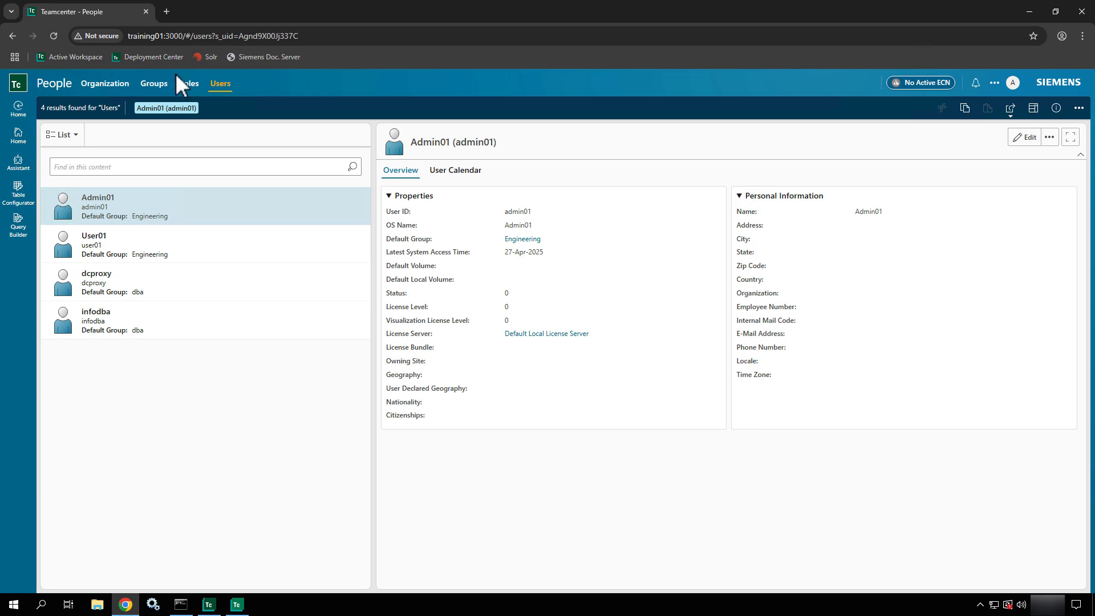
{"action": "left_click", "coordinate": [189, 85]}
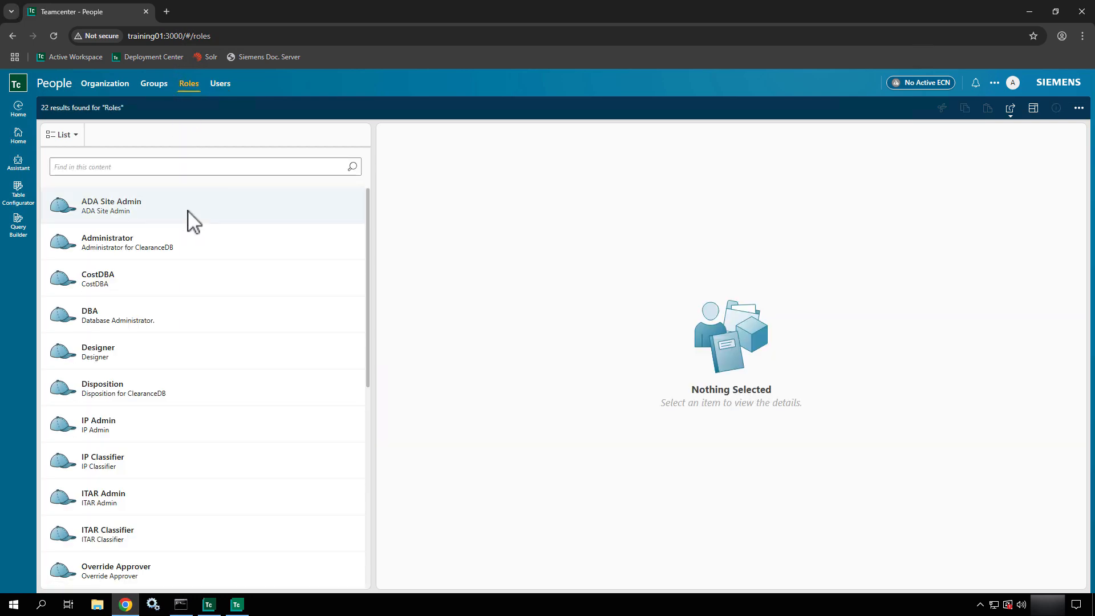
{"action": "left_click", "coordinate": [189, 216]}
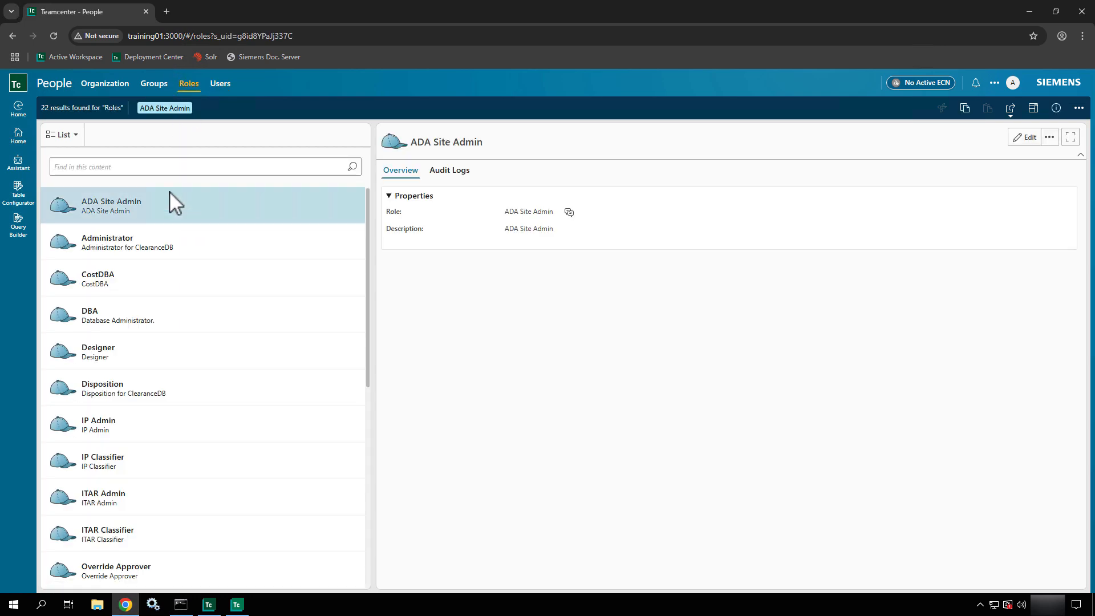
{"action": "left_click", "coordinate": [153, 92]}
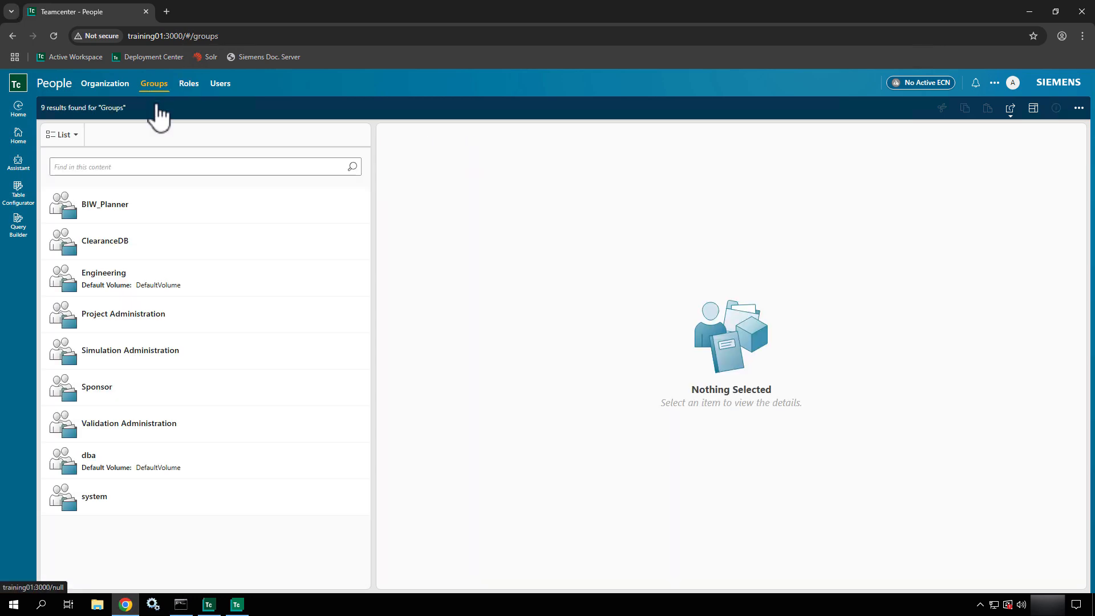
{"action": "left_click", "coordinate": [228, 210]}
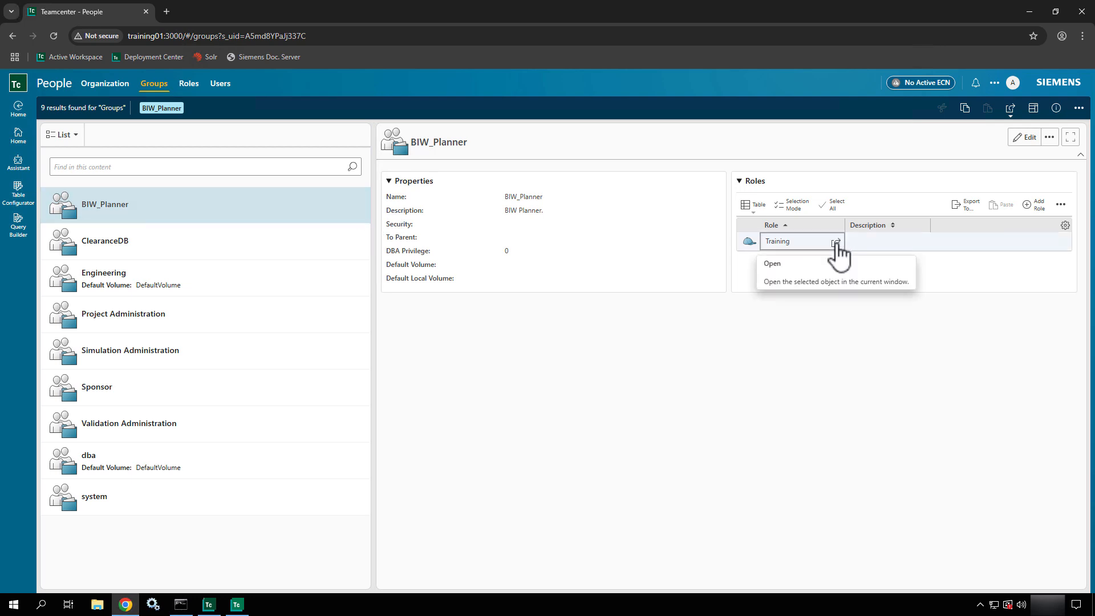
Step: Return to the organization and display it as a tree
{"action": "left_click", "coordinate": [102, 85]}
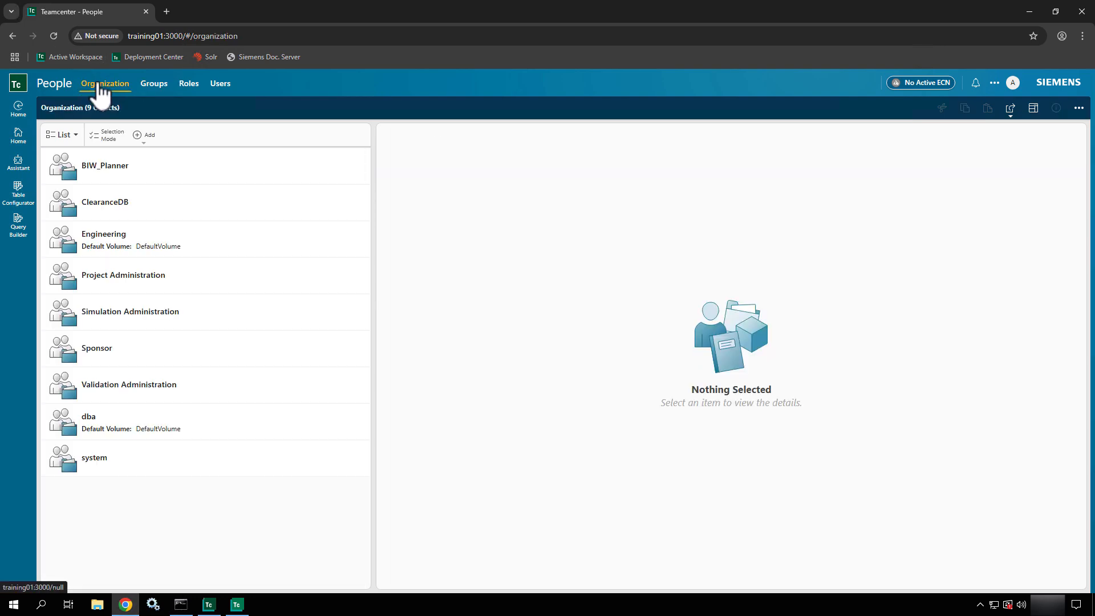
{"action": "left_click", "coordinate": [64, 135]}
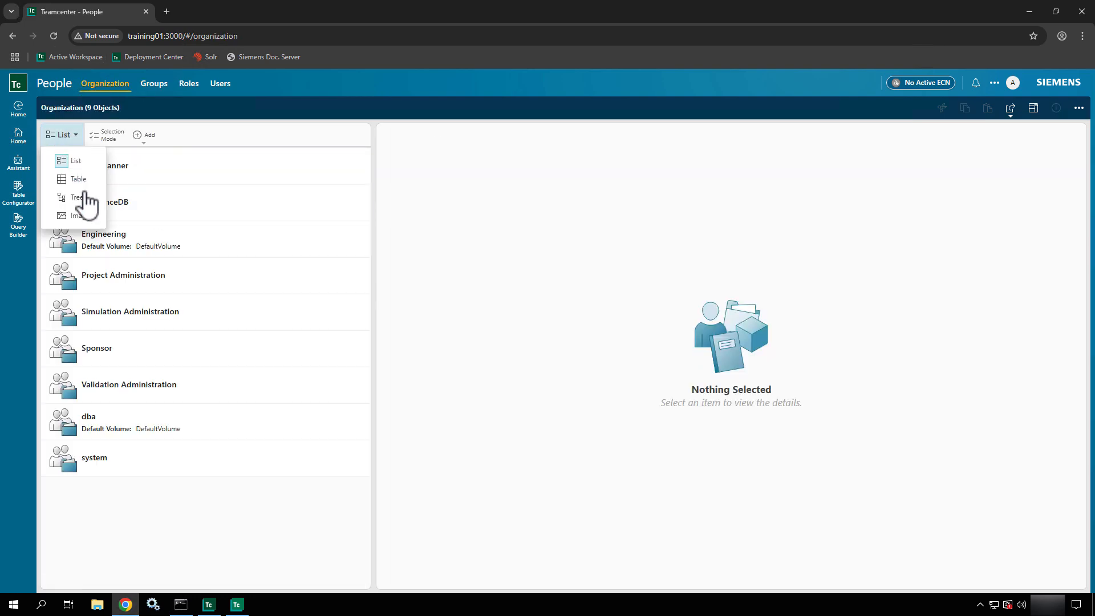
{"action": "left_click", "coordinate": [77, 197]}
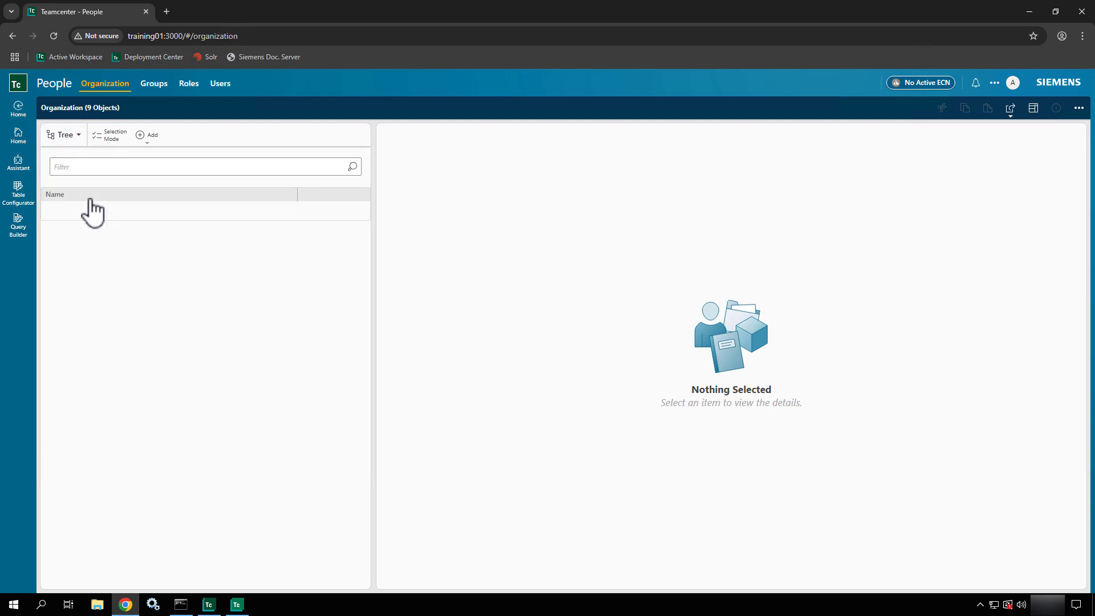
Step: Check which display modes the Groups listing offers, leaving it as a list, and return to the organization tree
{"action": "left_click", "coordinate": [162, 85]}
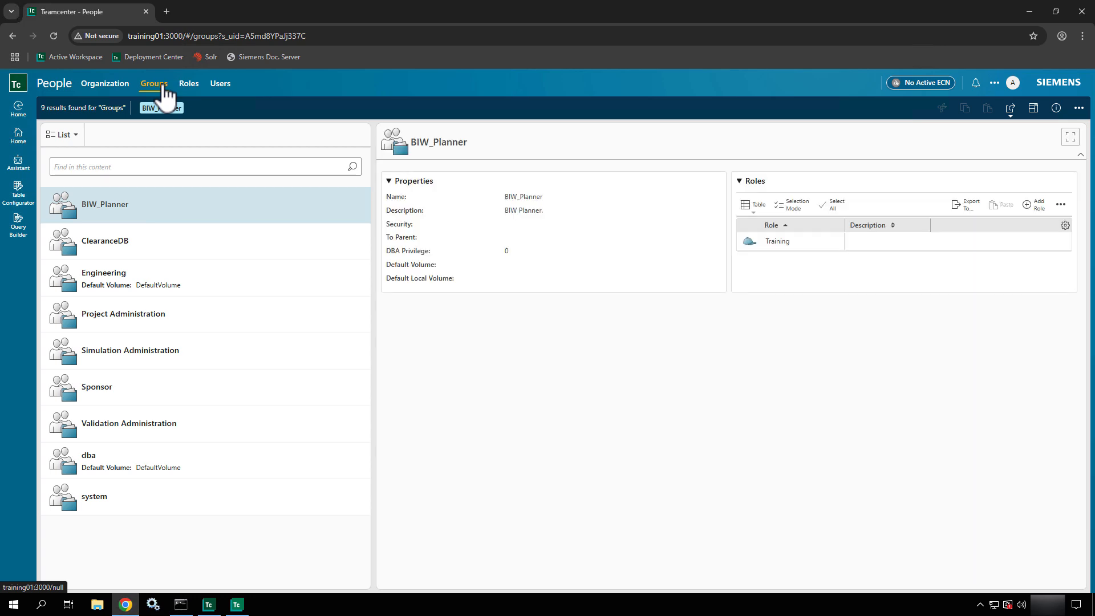
{"action": "left_click", "coordinate": [61, 135]}
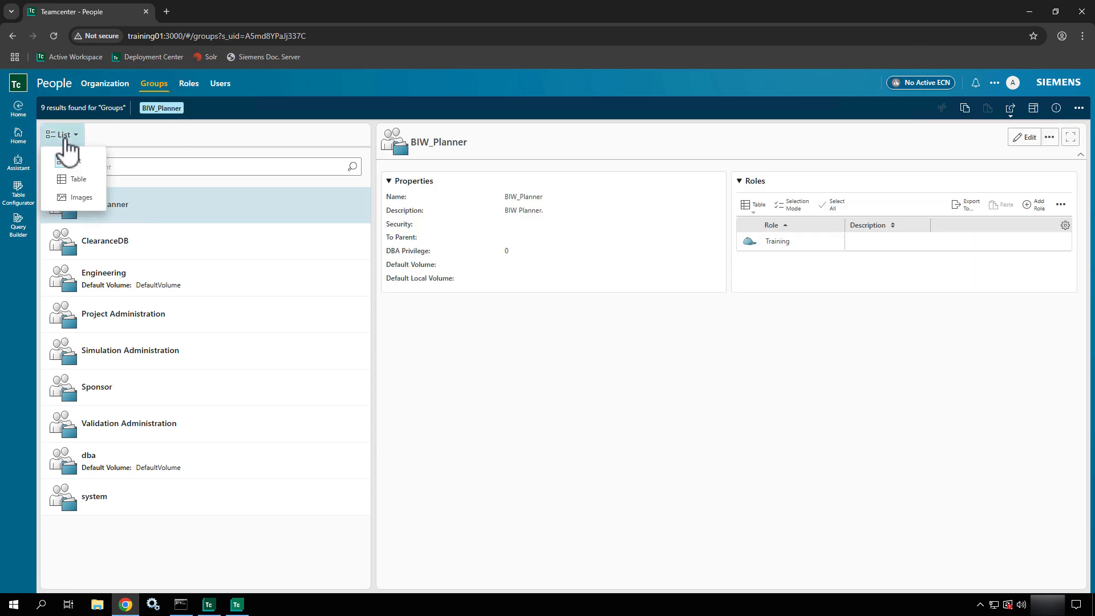
{"action": "left_click", "coordinate": [185, 82]}
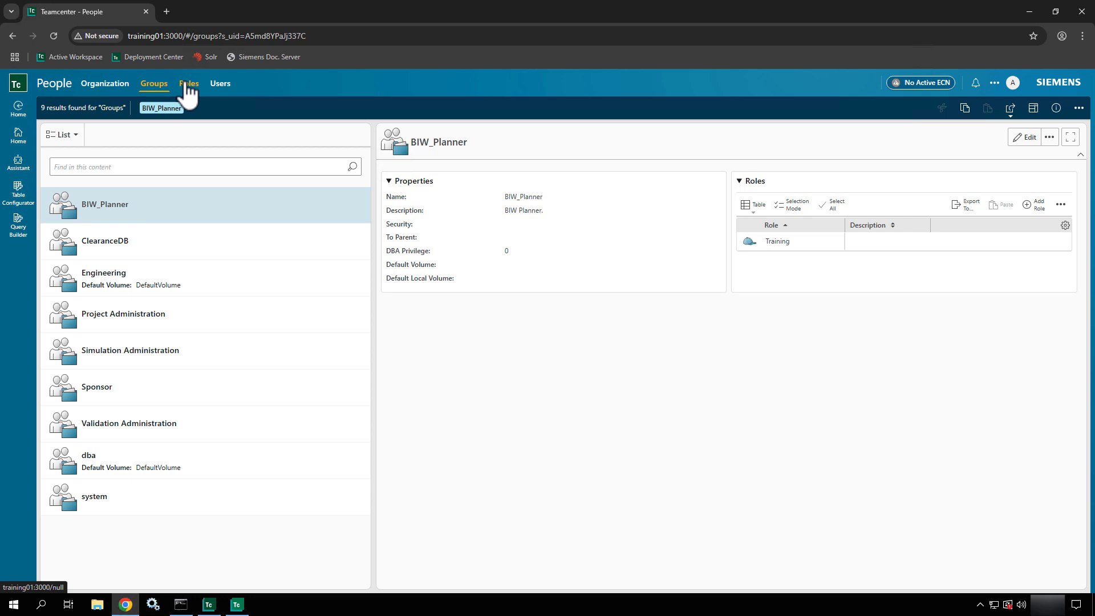
{"action": "left_click", "coordinate": [88, 84]}
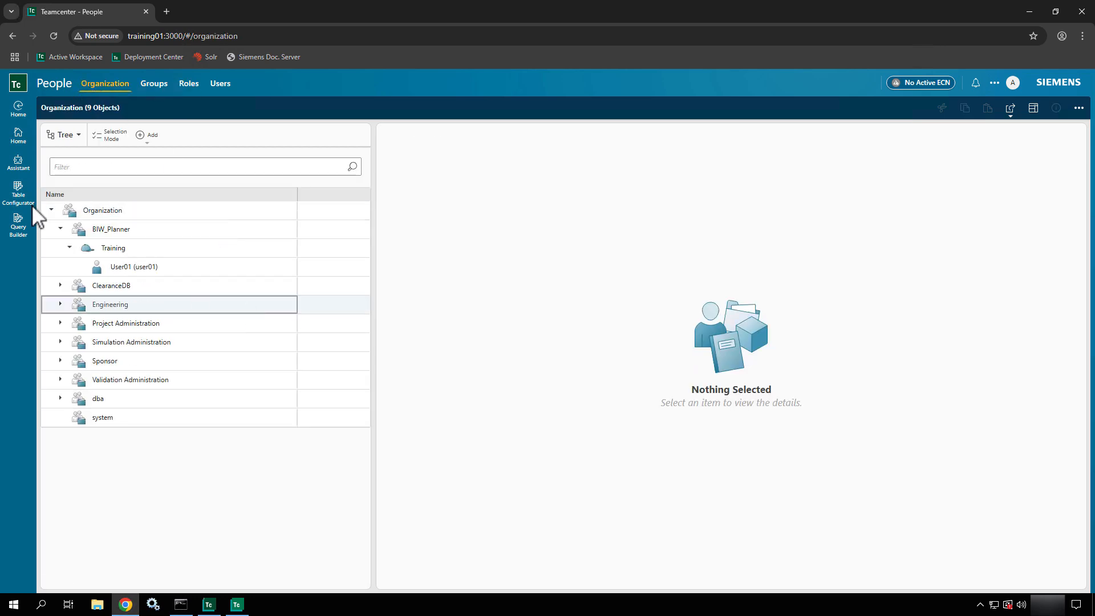
Step: Go to the Teamcenter home page and open Access Manager
{"action": "left_click", "coordinate": [18, 136]}
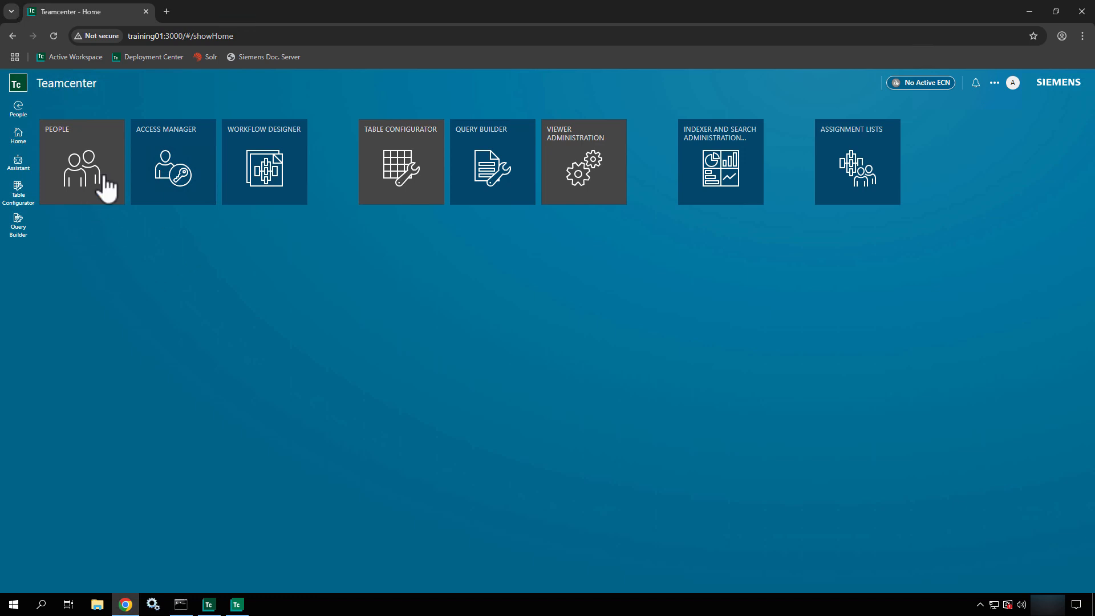
{"action": "left_click", "coordinate": [183, 169]}
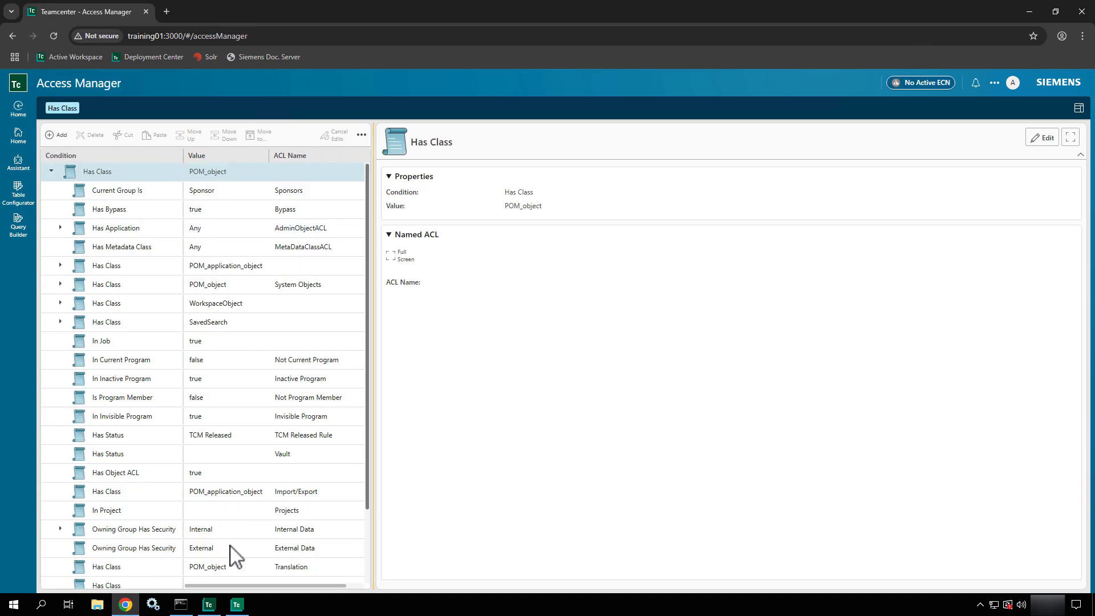
Step: Switch to the Teamcenter rich client, open the Access Manager perspective to view its rule tree, and minimize the client again
{"action": "left_click", "coordinate": [236, 604]}
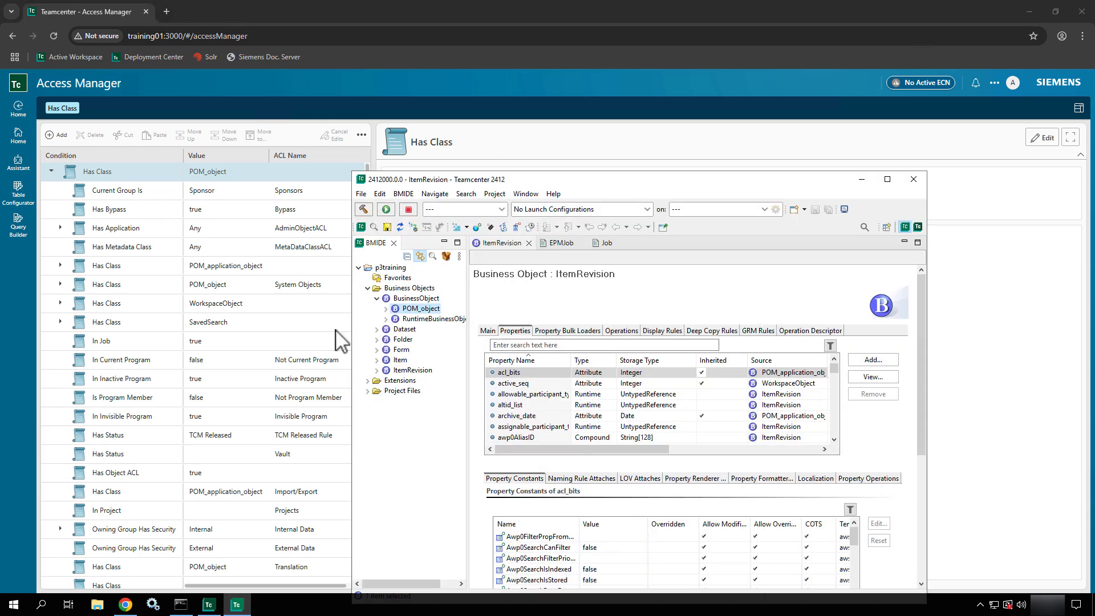
{"action": "left_click", "coordinate": [237, 604]}
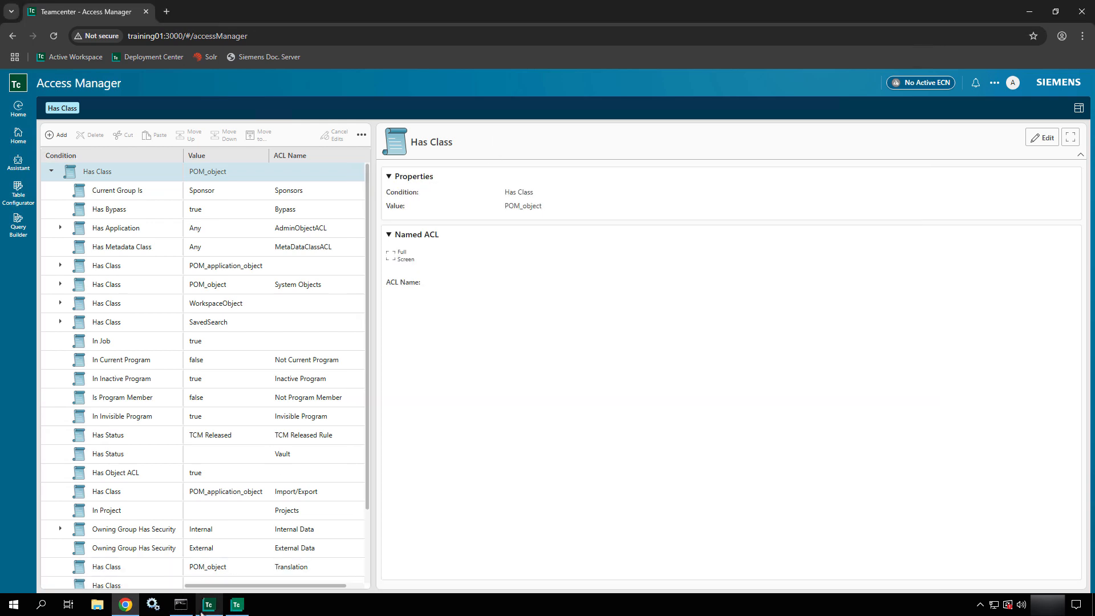
{"action": "left_click", "coordinate": [203, 608]}
{"action": "left_click", "coordinate": [382, 148]}
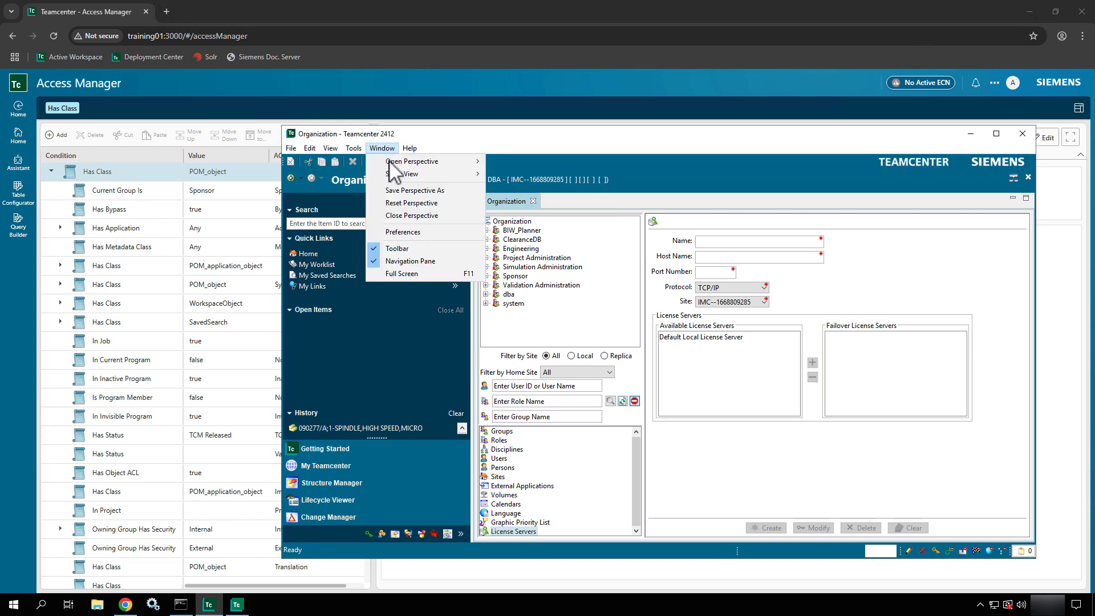
{"action": "mouse_move", "coordinate": [392, 163]}
{"action": "left_click", "coordinate": [517, 290]}
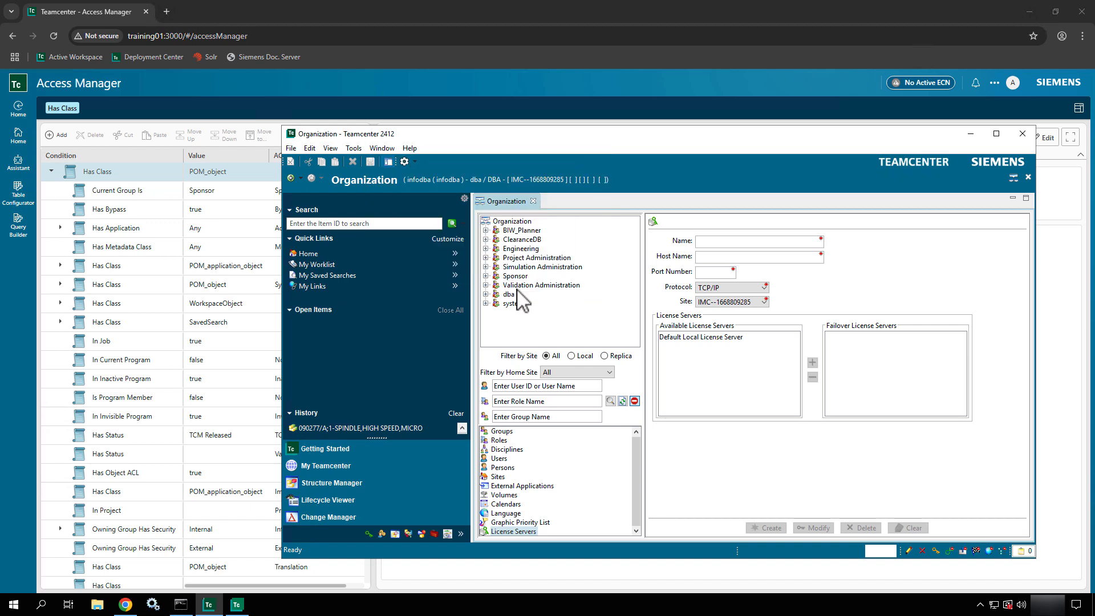
{"action": "left_click", "coordinate": [596, 221]}
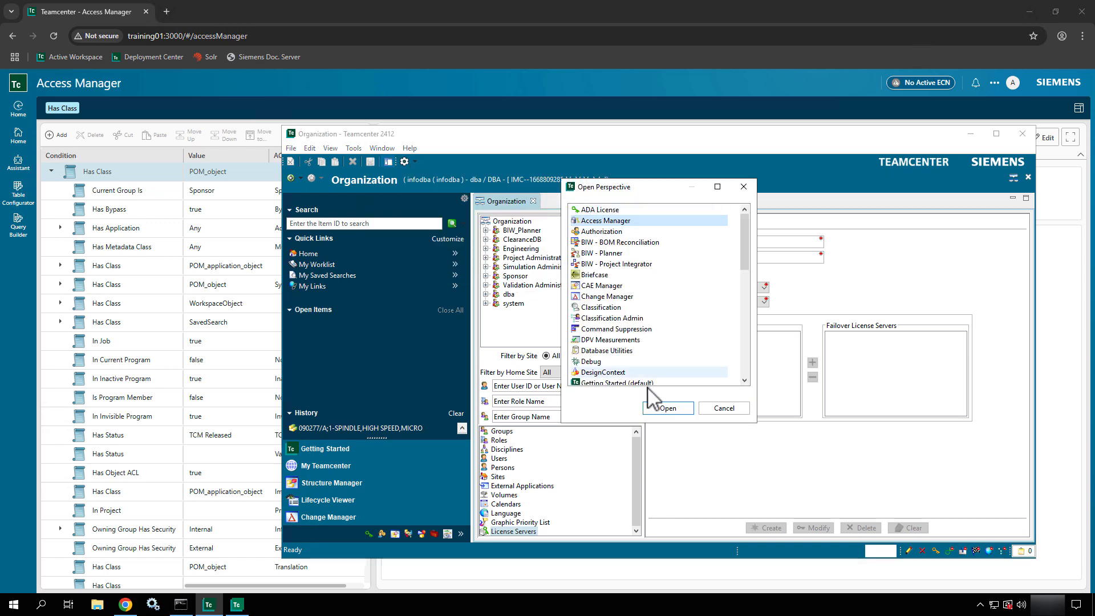
{"action": "left_click", "coordinate": [656, 408]}
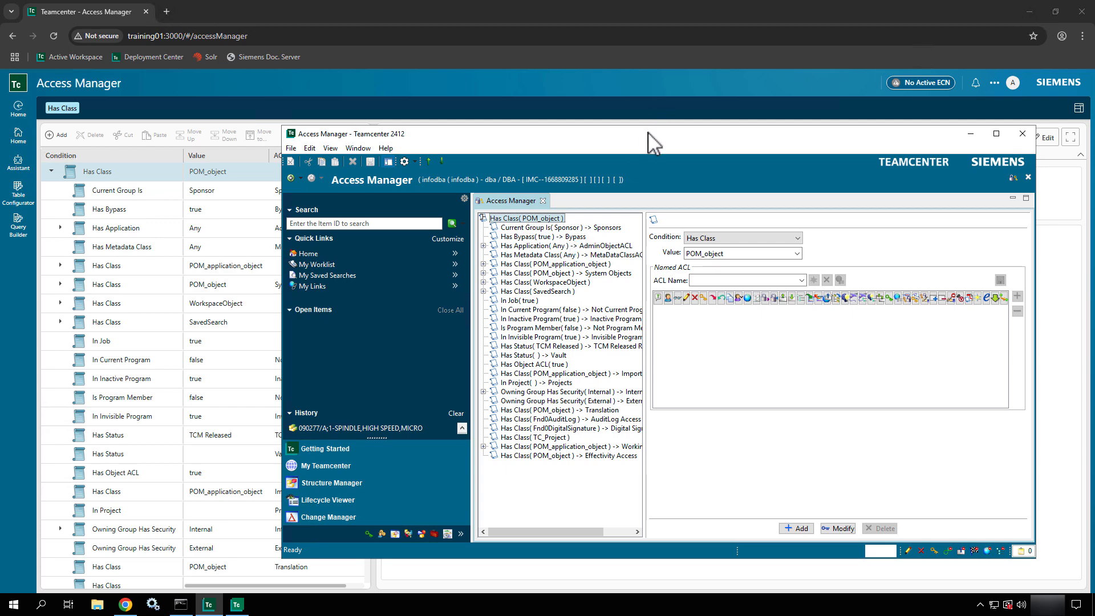
{"action": "left_click_drag", "start_coordinate": [649, 133], "coordinate": [545, 368]}
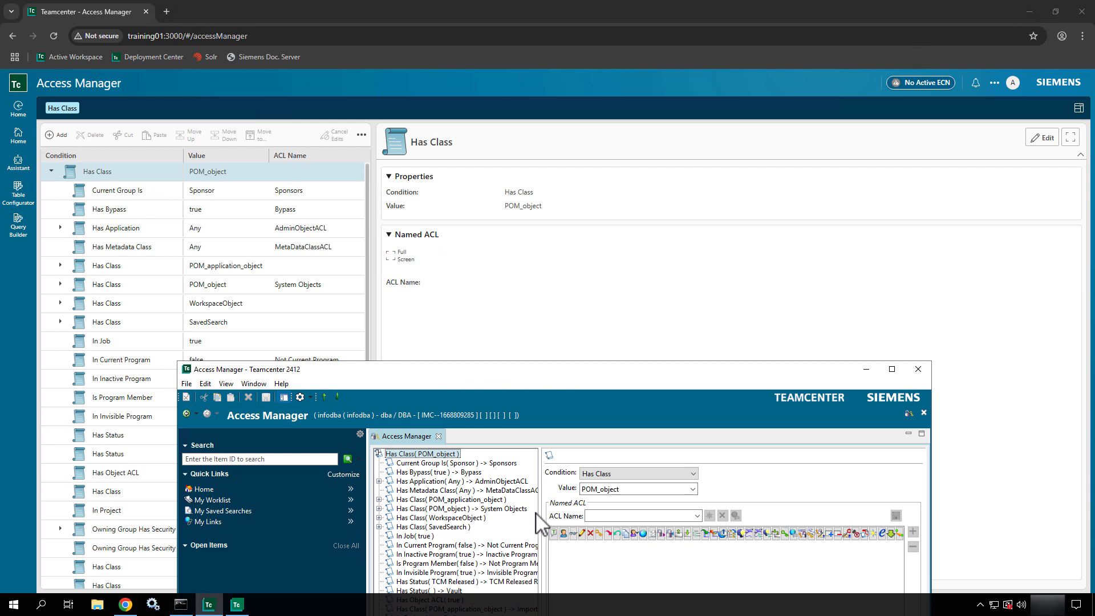
{"action": "left_click", "coordinate": [866, 370]}
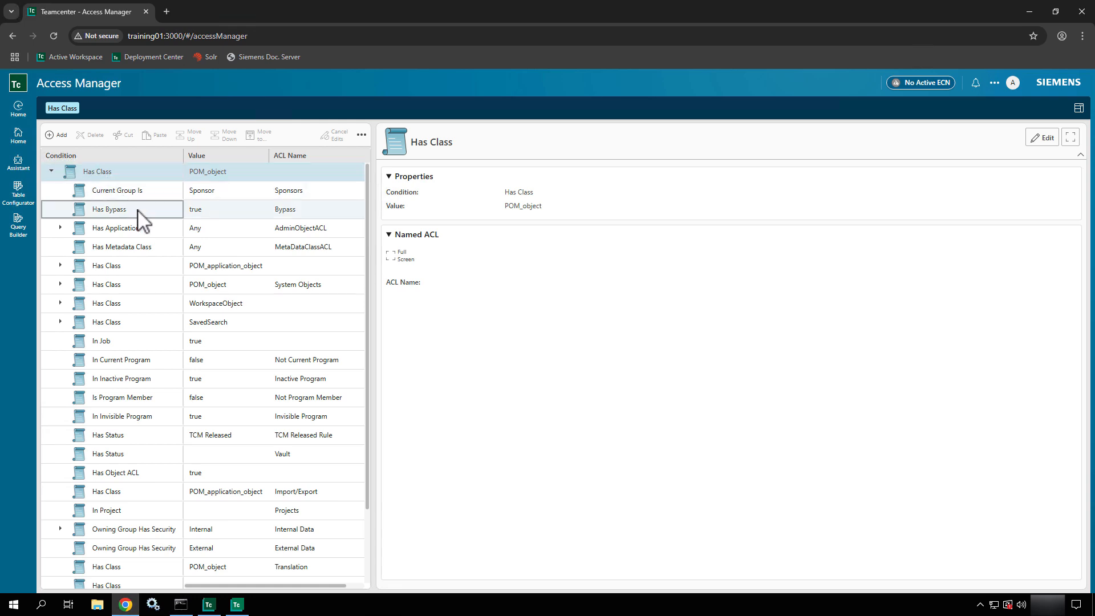
Step: Try to export the access rule tree as RuleTree_4272025.xml and dismiss the resulting notification
{"action": "left_click", "coordinate": [361, 134]}
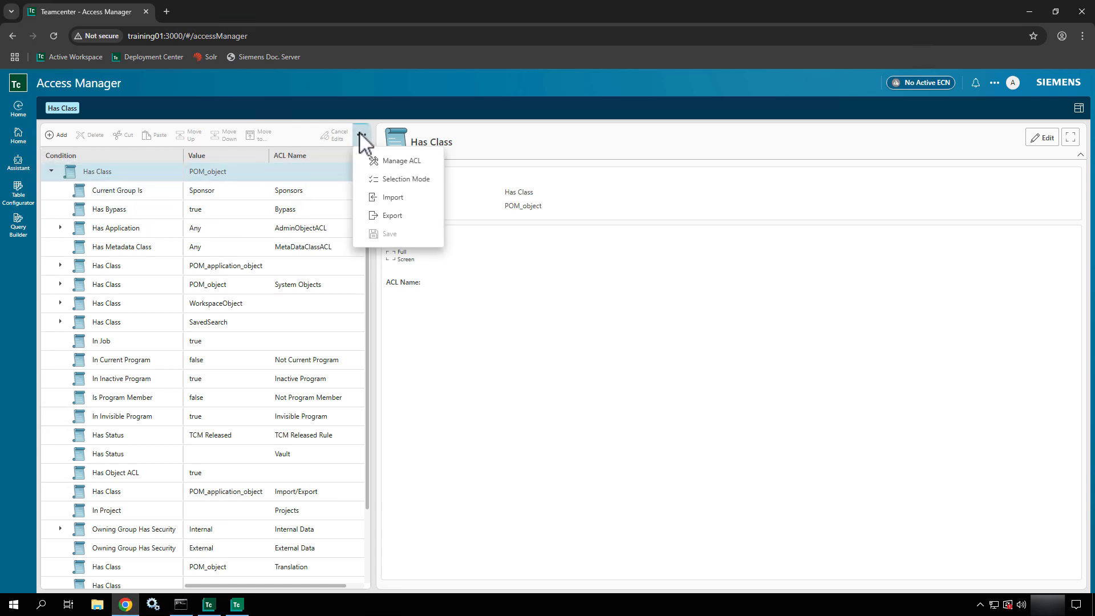
{"action": "left_click", "coordinate": [387, 220]}
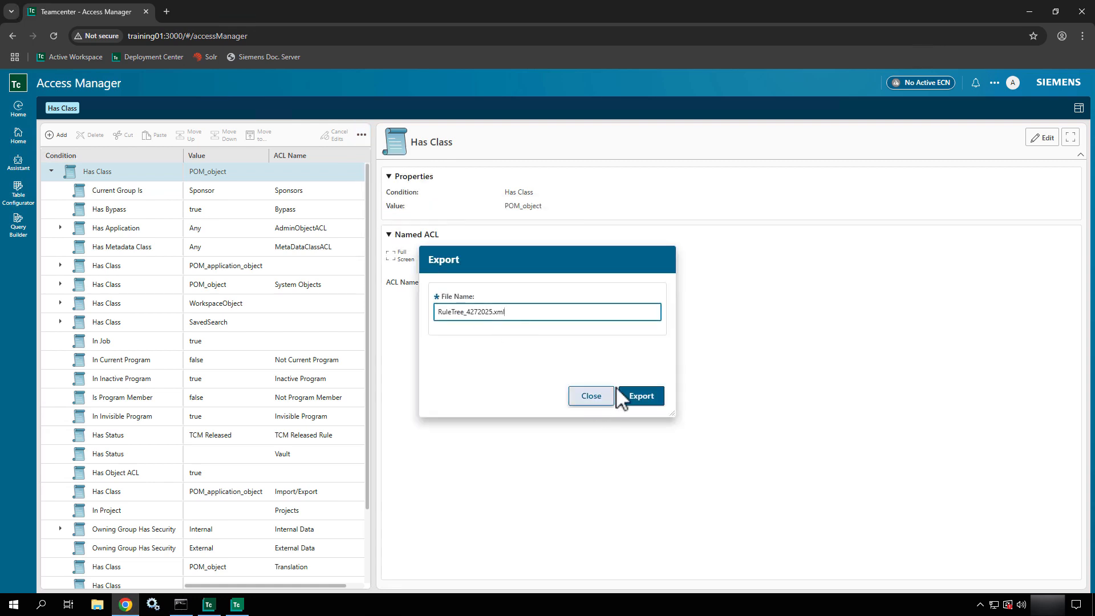
{"action": "left_click", "coordinate": [637, 389]}
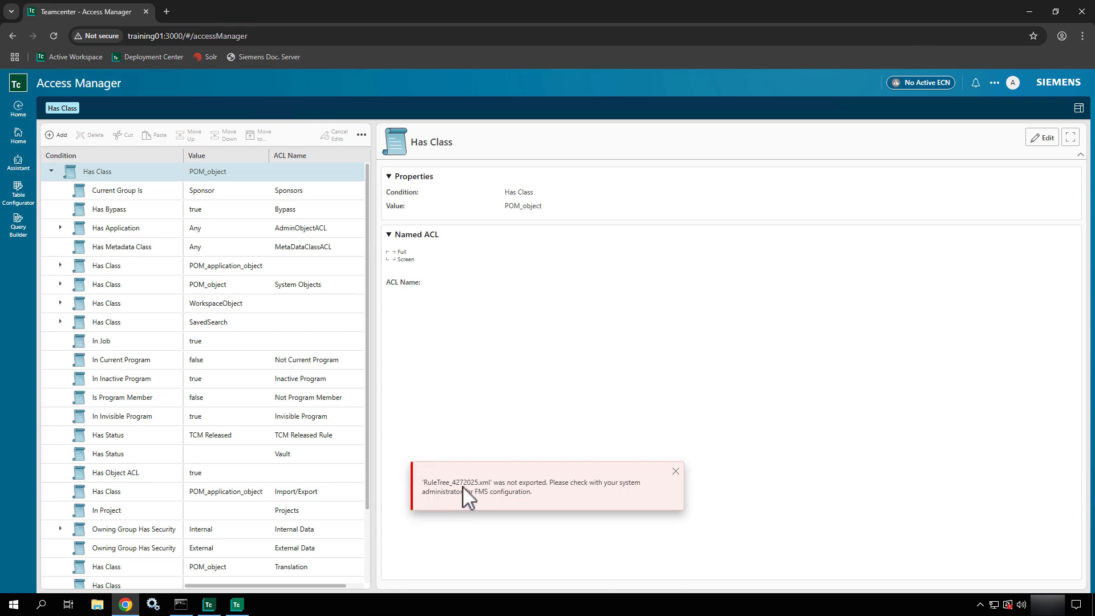
{"action": "left_click", "coordinate": [675, 472]}
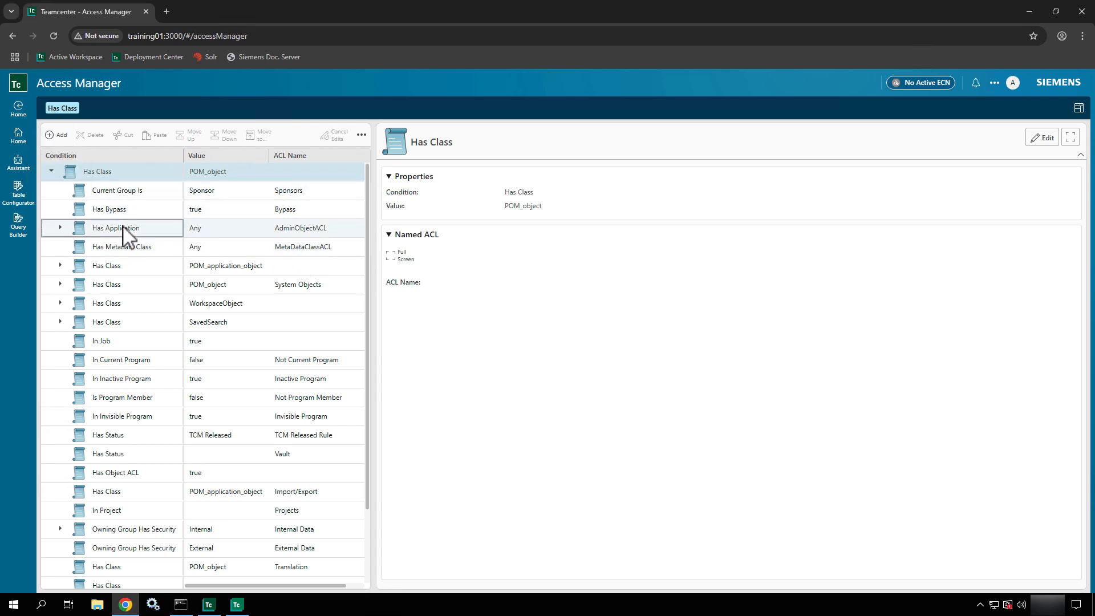
Step: Display the properties and named ACL of the Owning Group Has Security rule with the value Internal
{"action": "scroll", "coordinate": [123, 231], "scroll_direction": "down", "scroll_amount": 3}
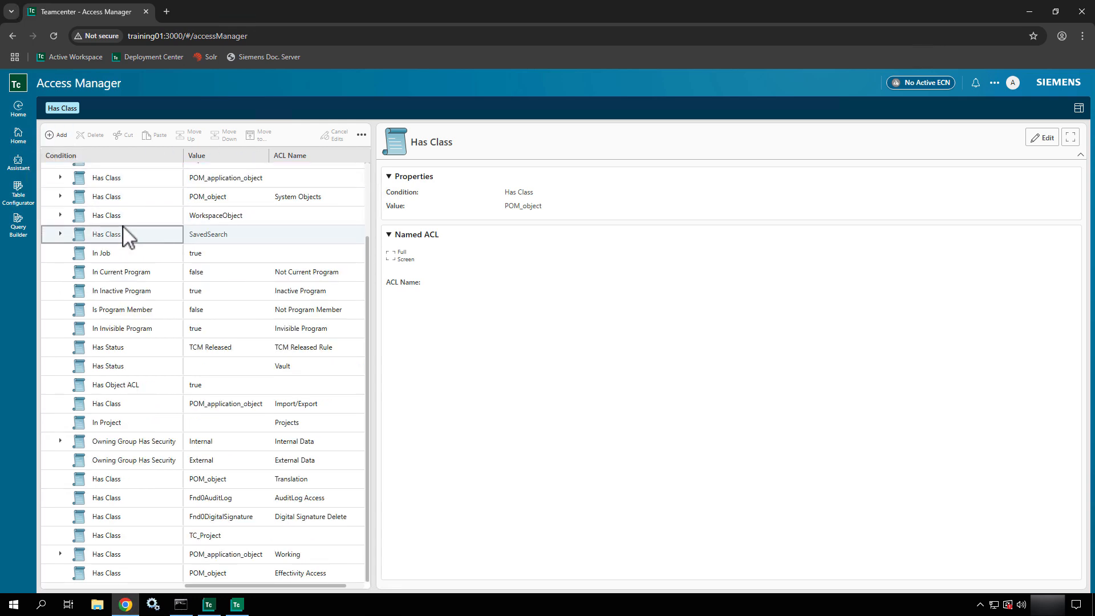
{"action": "left_click", "coordinate": [114, 445]}
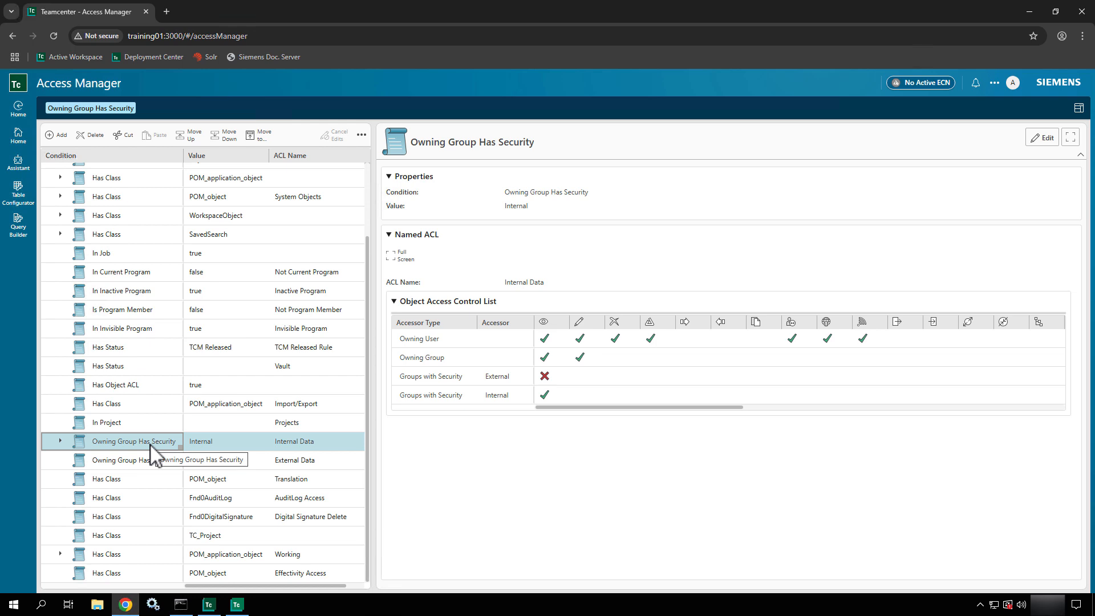
{"action": "left_click", "coordinate": [216, 446]}
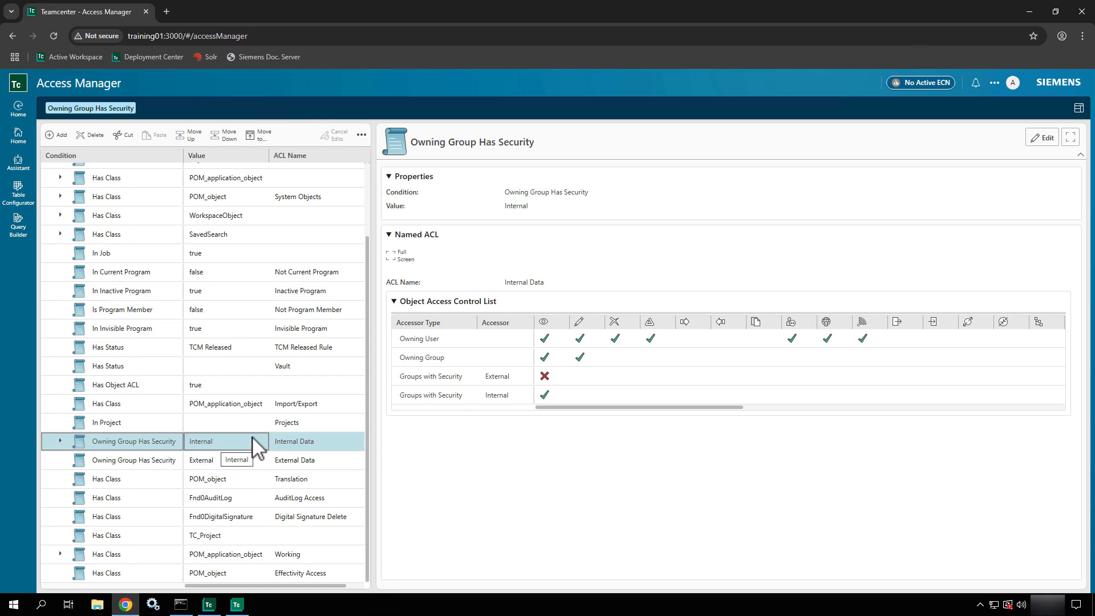
{"action": "left_click", "coordinate": [311, 448]}
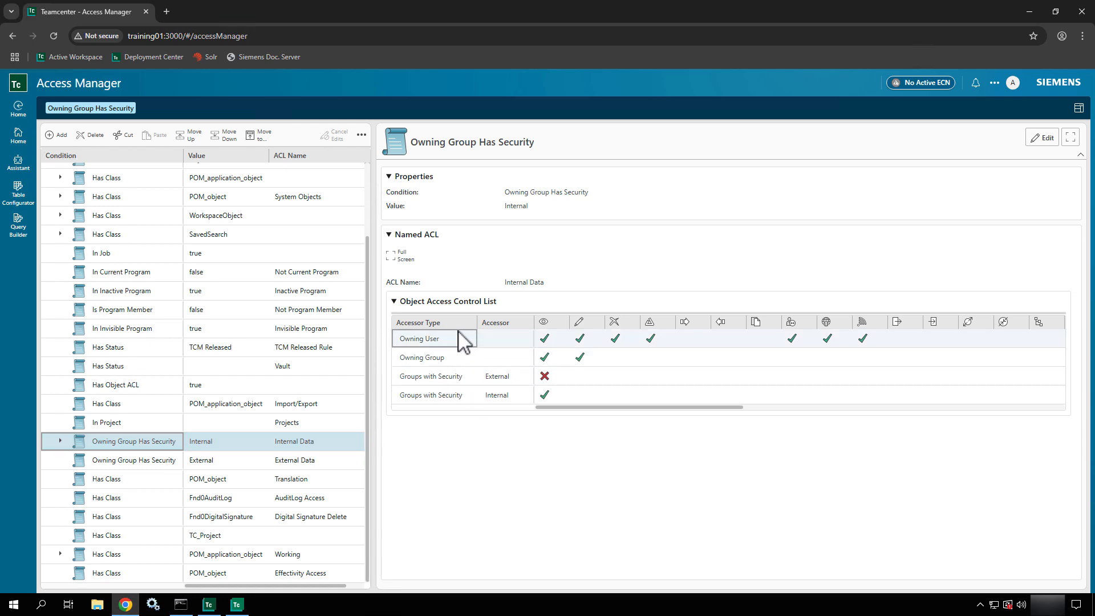
Step: Examine the accessor types and accessors of the Internal Data ACL: owning user, owning group, and groups with External or Internal security
{"action": "left_click", "coordinate": [455, 395]}
{"action": "left_click", "coordinate": [455, 376]}
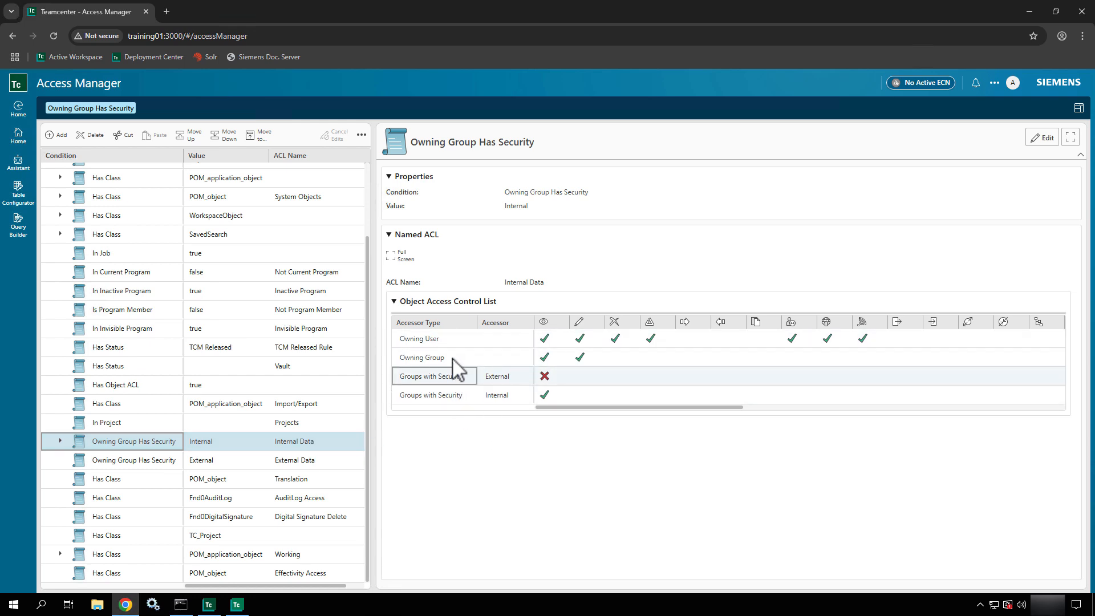
{"action": "left_click", "coordinate": [446, 342]}
{"action": "left_click", "coordinate": [451, 356]}
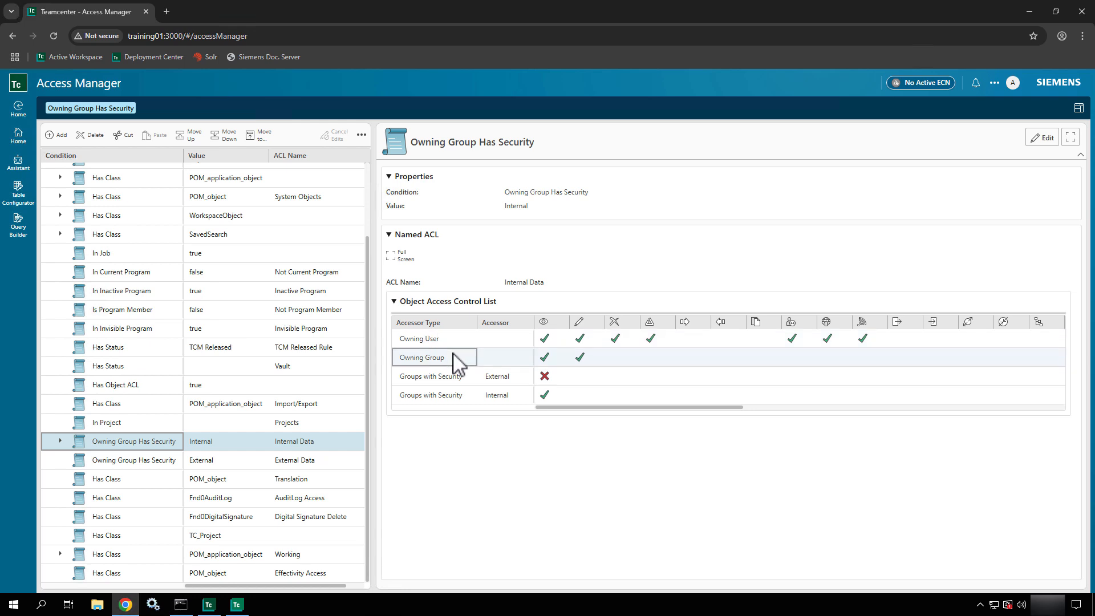
{"action": "left_click", "coordinate": [446, 338]}
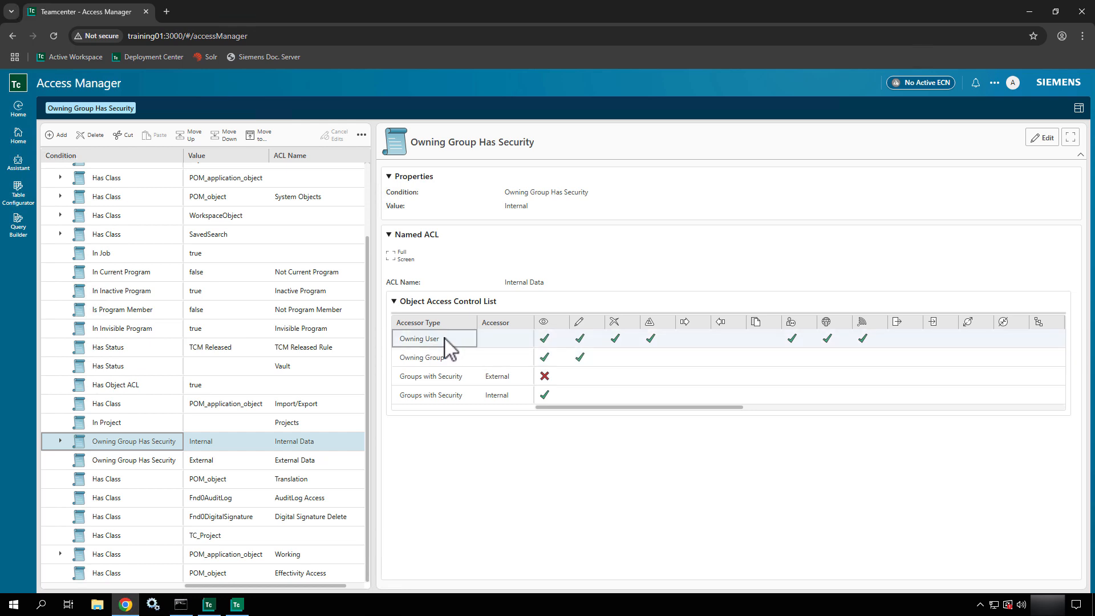
{"action": "left_click", "coordinate": [449, 358]}
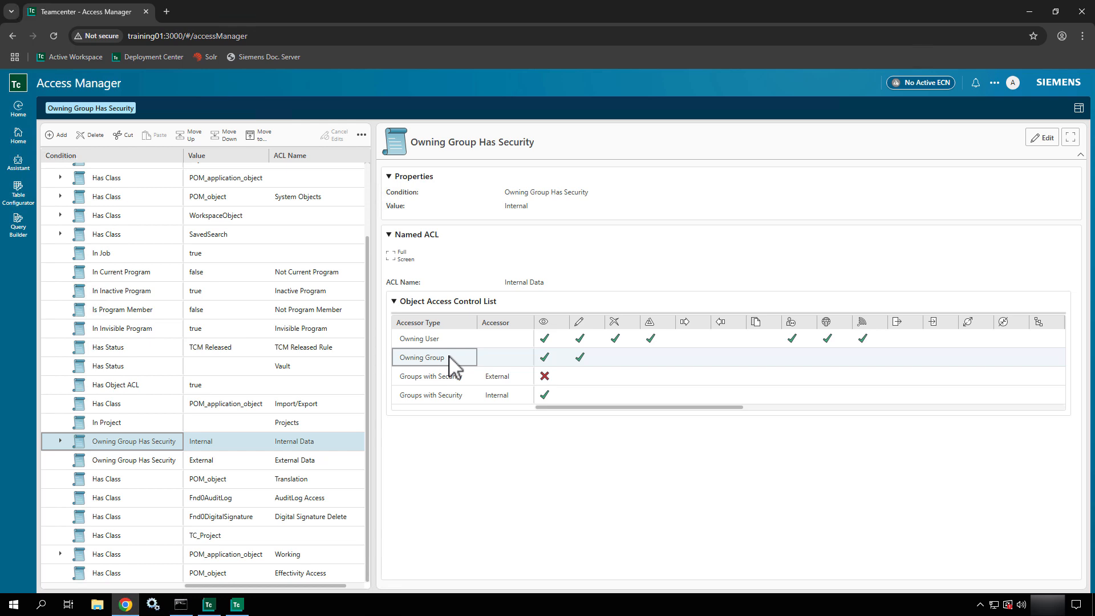
{"action": "left_click", "coordinate": [454, 377]}
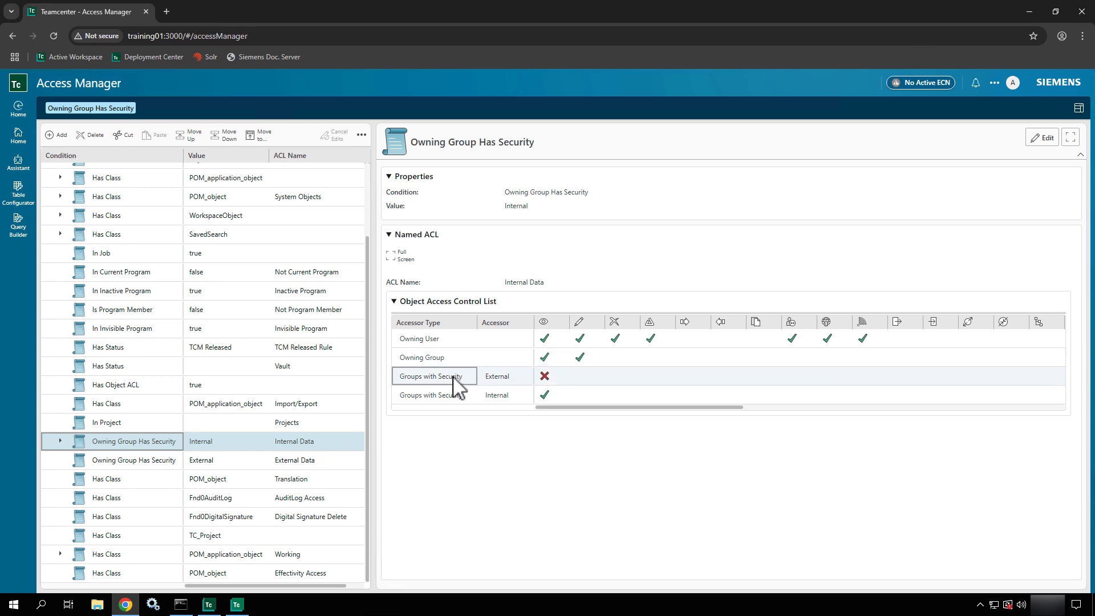
{"action": "left_click", "coordinate": [480, 378]}
{"action": "left_click", "coordinate": [480, 396]}
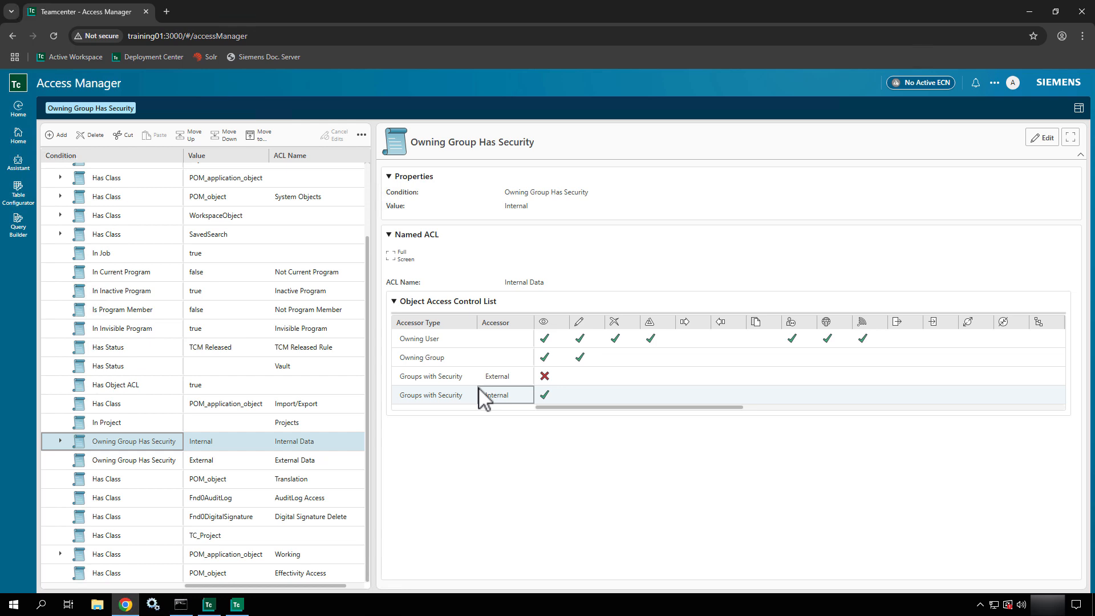
{"action": "left_click", "coordinate": [484, 358]}
{"action": "left_click", "coordinate": [484, 340]}
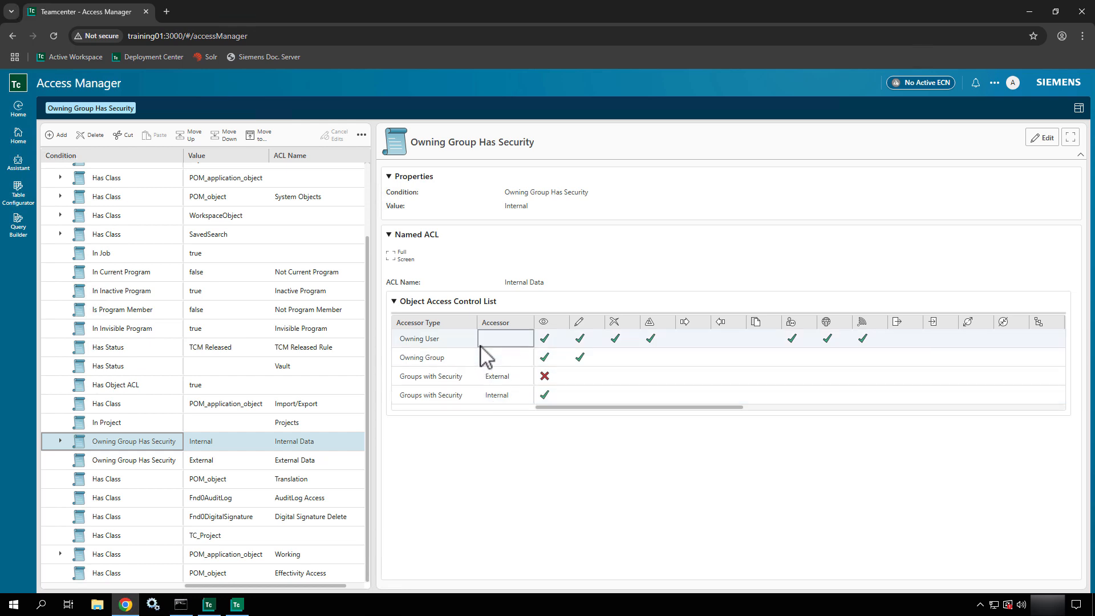
Step: Examine which permissions the Internal Data ACL grants or denies each accessor, and check the rule's edit mode without making changes
{"action": "left_click", "coordinate": [691, 339]}
{"action": "left_click", "coordinate": [724, 376]}
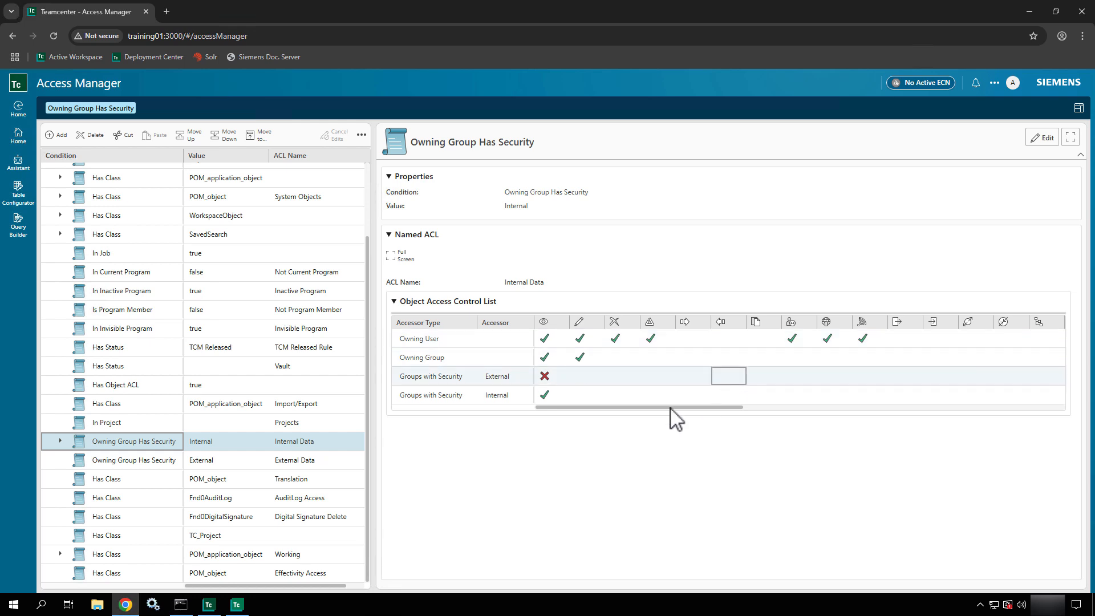
{"action": "left_click", "coordinate": [589, 377]}
{"action": "left_click", "coordinate": [541, 358]}
{"action": "left_click", "coordinate": [472, 357]}
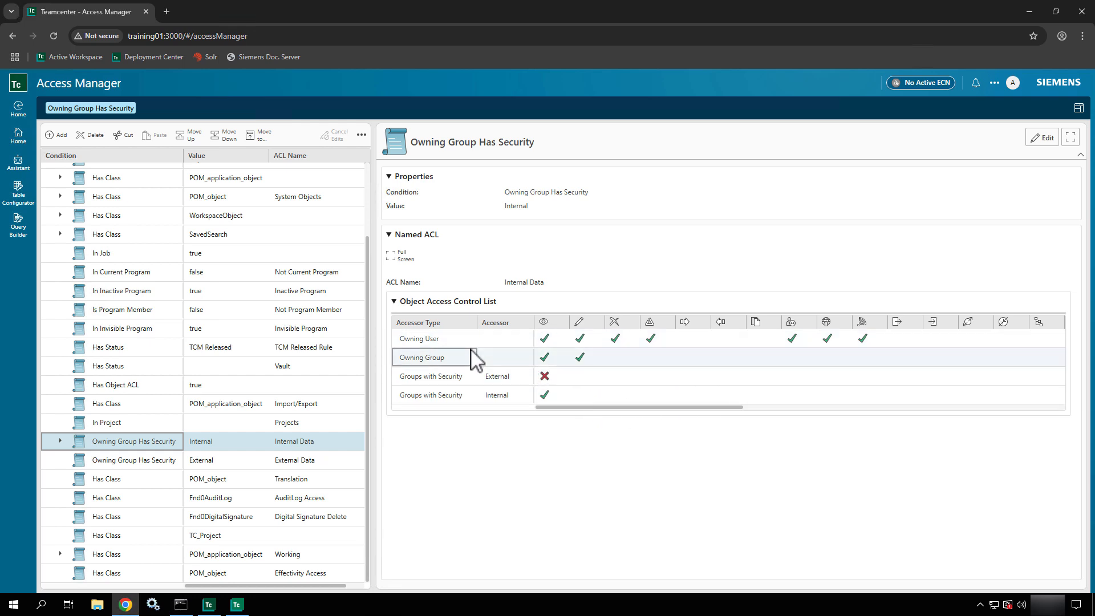
{"action": "left_click", "coordinate": [507, 376]}
{"action": "left_click", "coordinate": [577, 361]}
{"action": "left_click", "coordinate": [548, 377]}
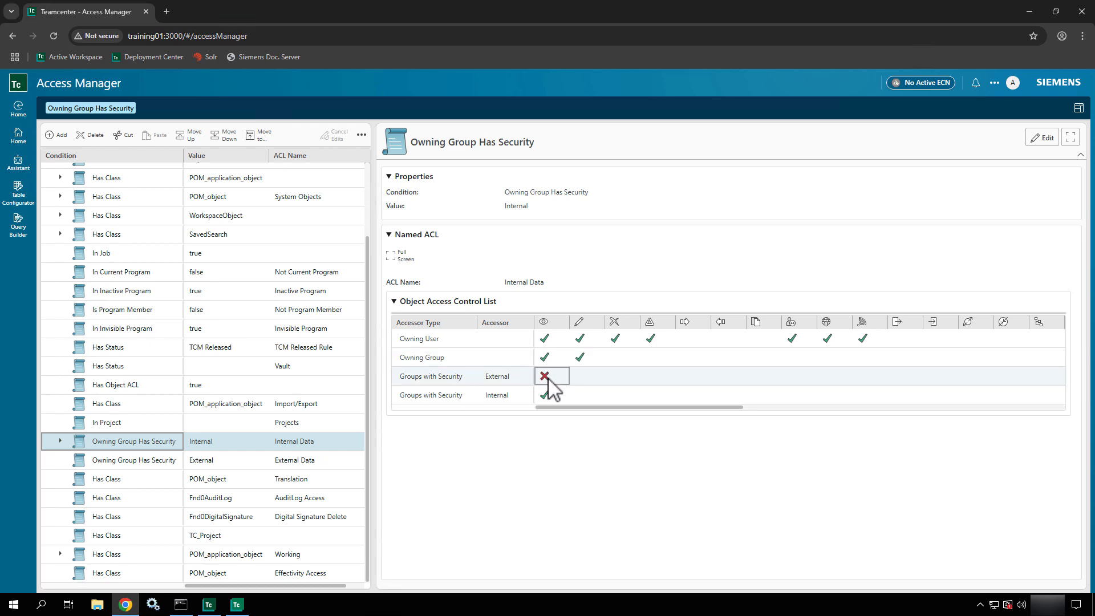
{"action": "left_click", "coordinate": [548, 360]}
{"action": "left_click", "coordinate": [582, 359]}
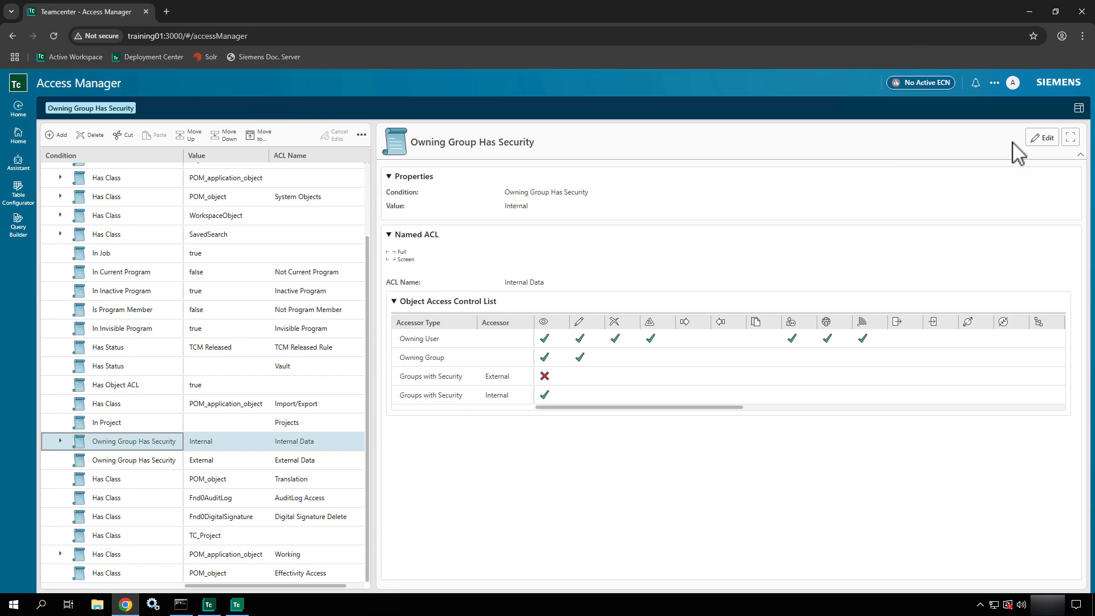
{"action": "left_click", "coordinate": [1047, 142]}
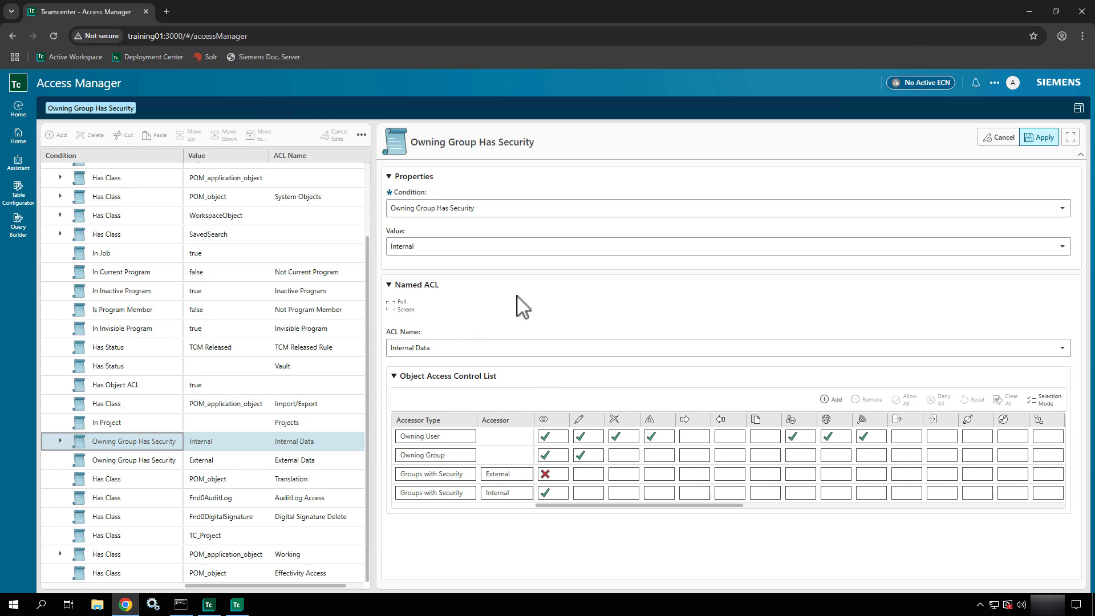
{"action": "left_click", "coordinate": [997, 143]}
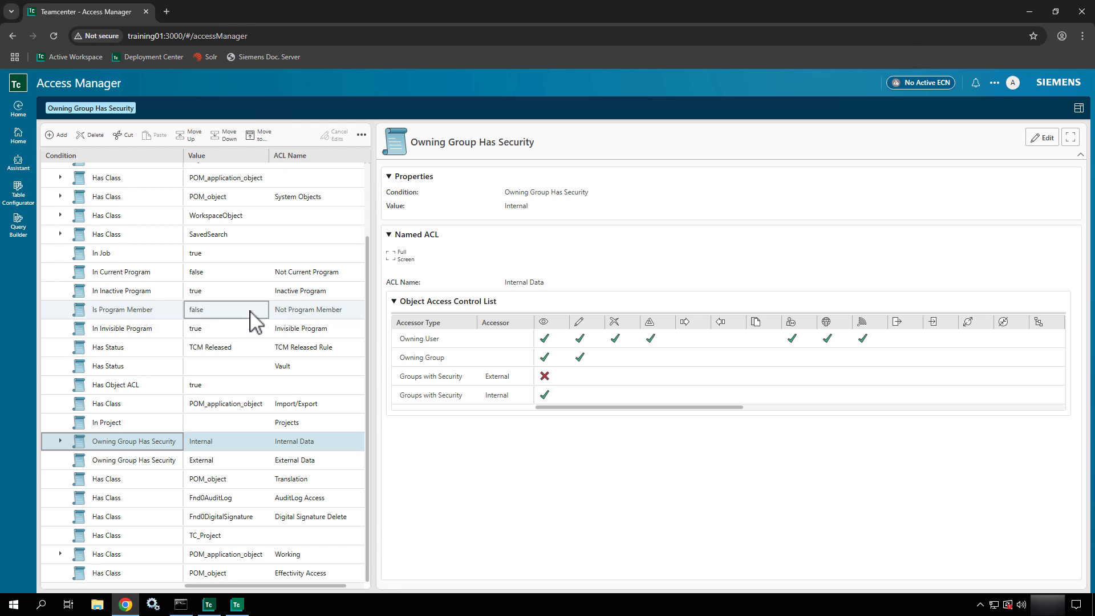
Step: Display the Current Group Is rule for Sponsor with its Sponsors ACL
{"action": "scroll", "coordinate": [252, 317], "scroll_direction": "up", "scroll_amount": 3}
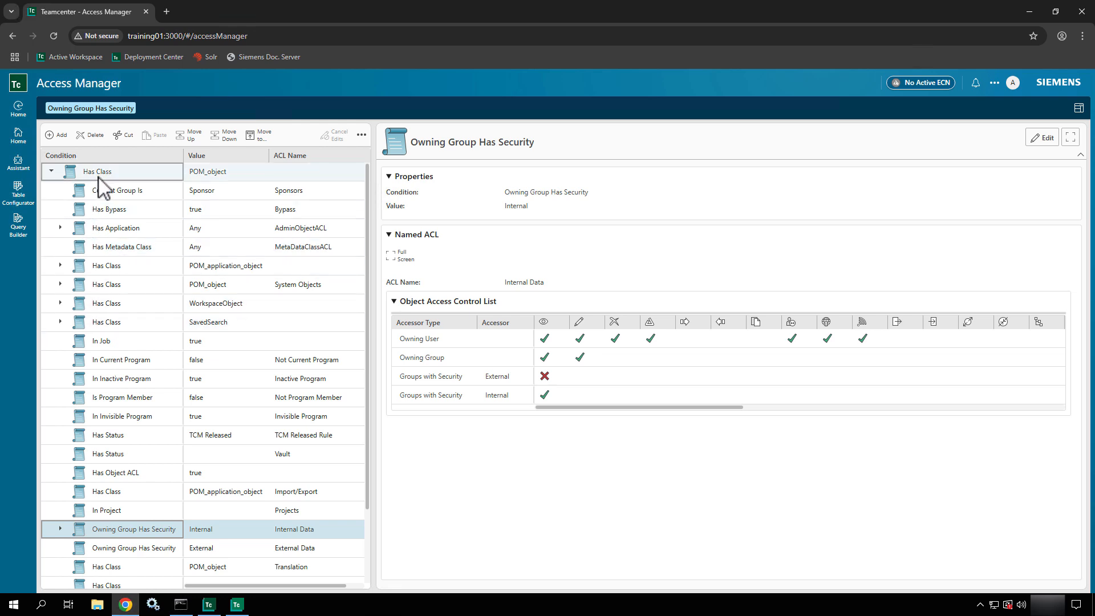
{"action": "left_click", "coordinate": [103, 201]}
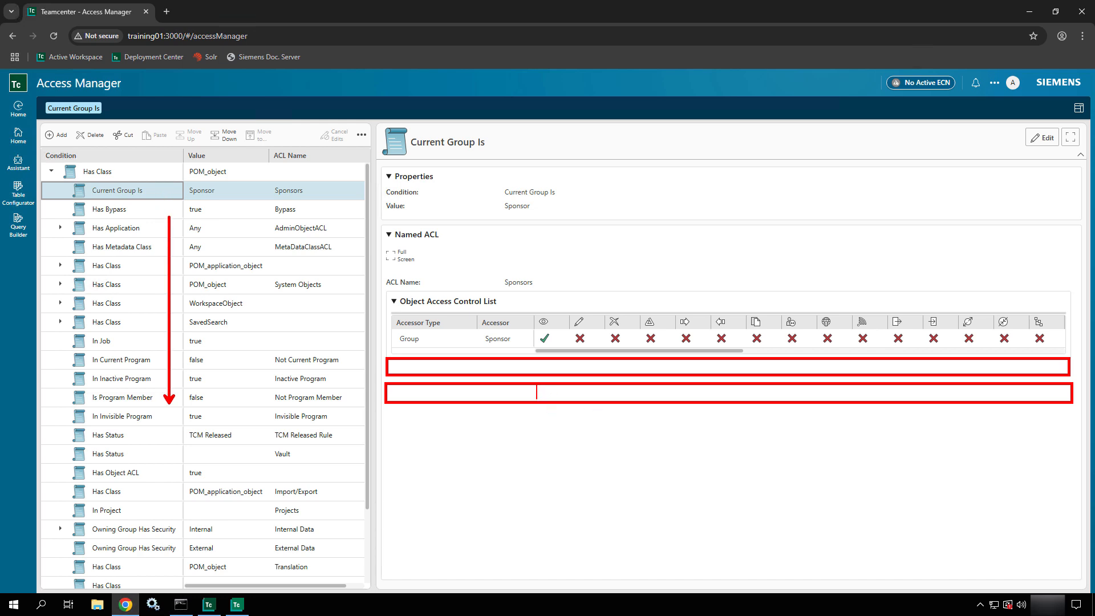
{"action": "type", "text": "X"}
{"action": "left_click_drag", "start_coordinate": [550, 301], "coordinate": [549, 192]}
{"action": "left_click_drag", "start_coordinate": [590, 300], "coordinate": [590, 192]}
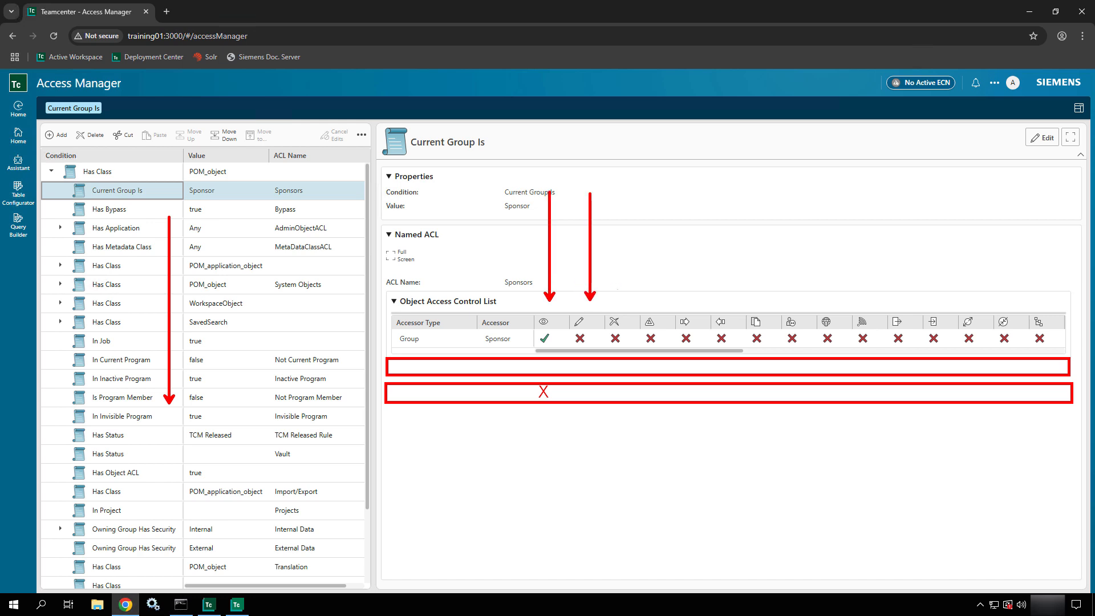
{"action": "mouse_move", "coordinate": [621, 295]}
{"action": "left_mouse_down"}
{"action": "mouse_move", "coordinate": [634, 200]}
{"action": "mouse_move", "coordinate": [620, 177]}
{"action": "left_mouse_up"}
{"action": "mouse_move", "coordinate": [534, 328]}
{"action": "left_mouse_down"}
{"action": "mouse_move", "coordinate": [568, 357]}
{"action": "mouse_move", "coordinate": [566, 346]}
{"action": "mouse_move", "coordinate": [526, 414]}
{"action": "mouse_move", "coordinate": [582, 414]}
{"action": "left_mouse_up"}
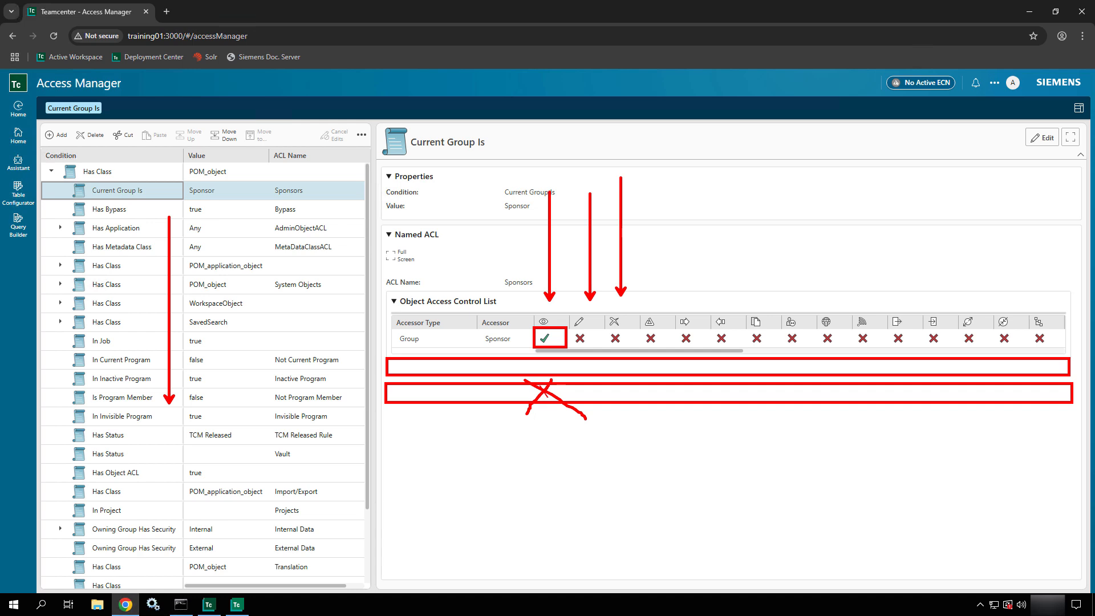
{"action": "key", "text": "Escape"}
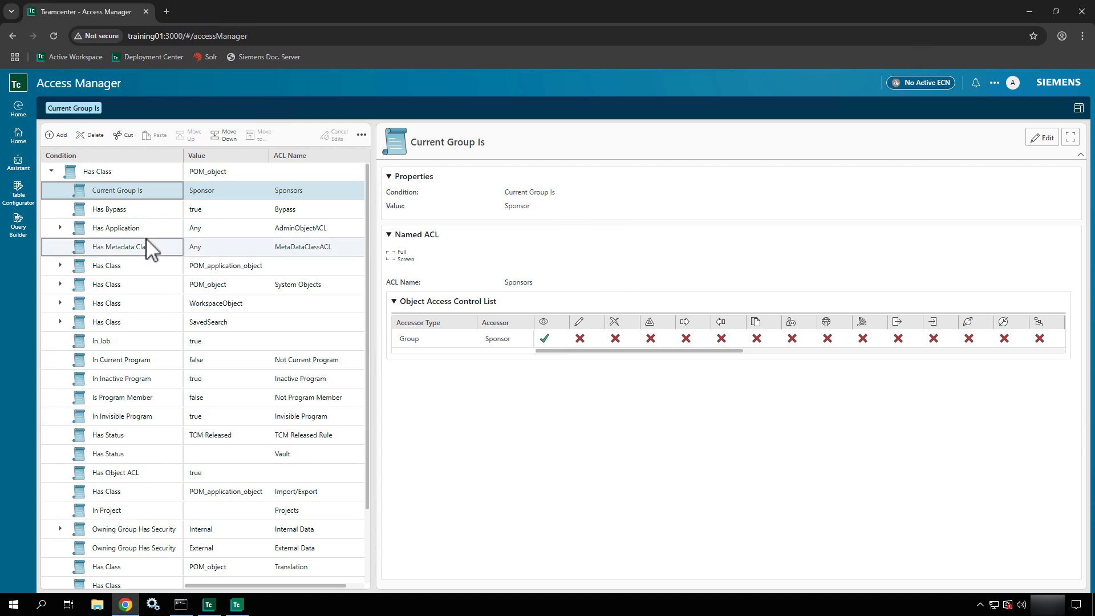
Step: Examine the remaining Access Manager rules down to Effectivity Access, comparing the rule tree with the selected rule's named ACL
{"action": "scroll", "coordinate": [147, 249], "scroll_direction": "down", "scroll_amount": 3}
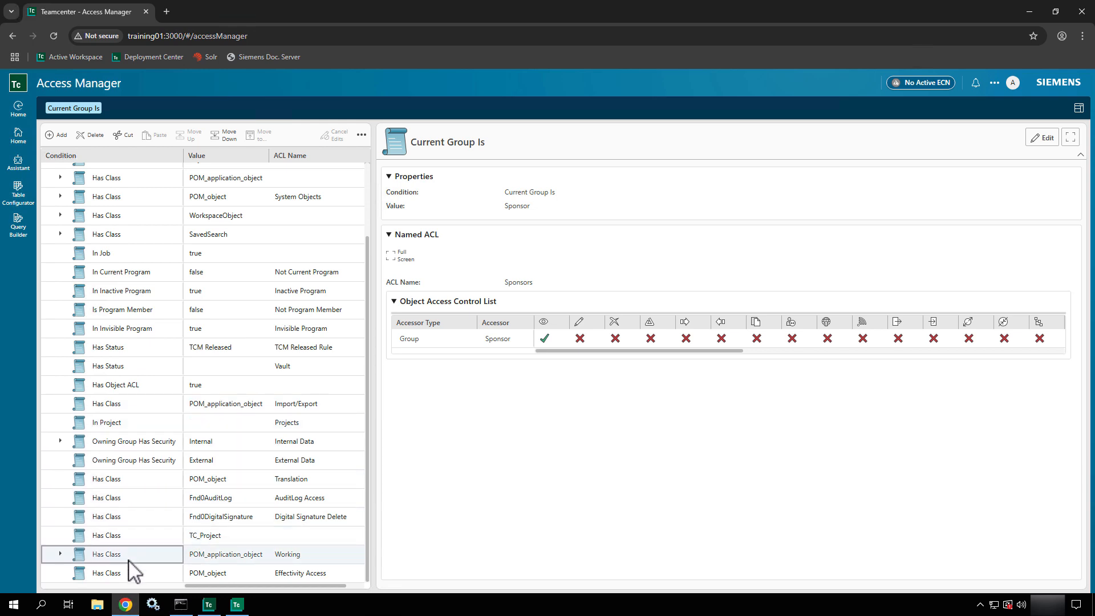
{"action": "mouse_move", "coordinate": [128, 561]}
{"action": "left_mouse_down"}
{"action": "mouse_move", "coordinate": [240, 511]}
{"action": "mouse_move", "coordinate": [232, 503]}
{"action": "left_mouse_up"}
{"action": "key", "text": "Escape"}
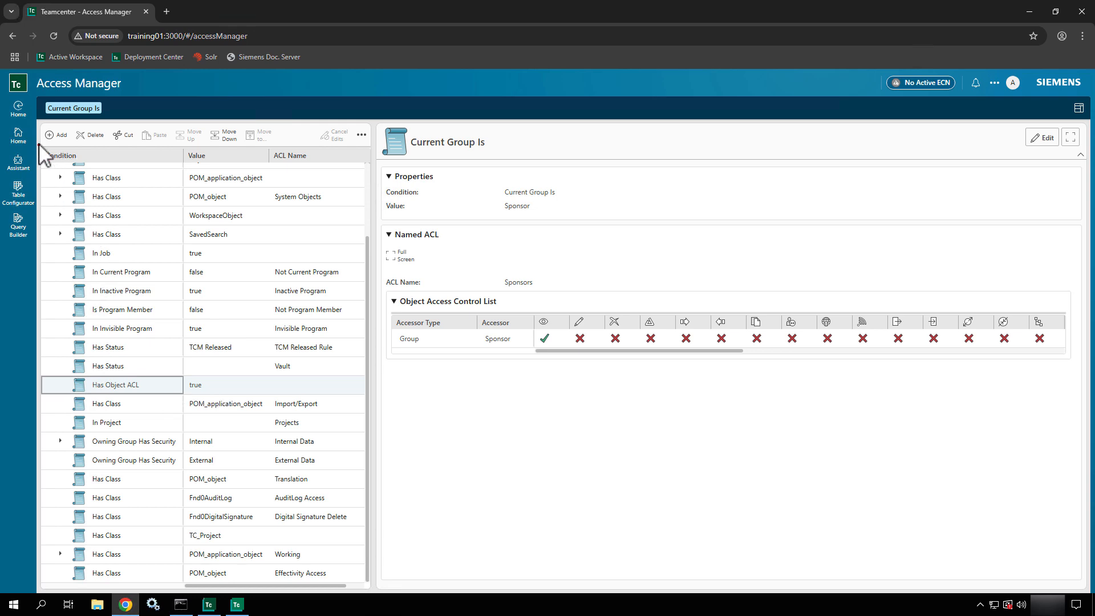
{"action": "mouse_move", "coordinate": [40, 143]}
{"action": "left_mouse_down"}
{"action": "mouse_move", "coordinate": [233, 351]}
{"action": "mouse_move", "coordinate": [345, 601]}
{"action": "mouse_move", "coordinate": [365, 587]}
{"action": "left_mouse_up"}
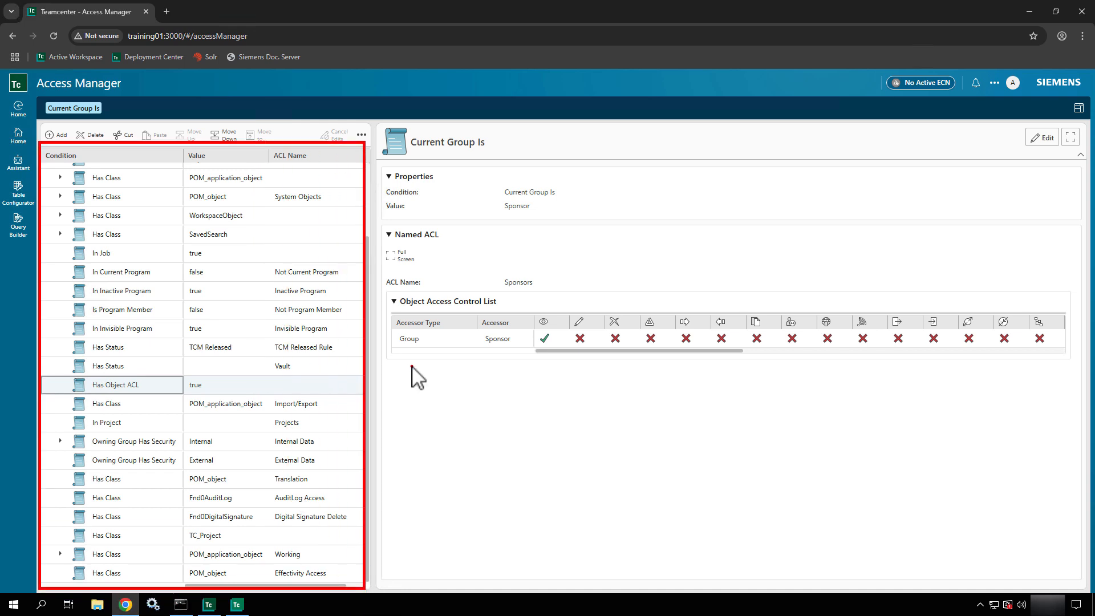
{"action": "mouse_move", "coordinate": [382, 227]}
{"action": "left_mouse_down"}
{"action": "mouse_move", "coordinate": [626, 379]}
{"action": "mouse_move", "coordinate": [828, 443]}
{"action": "mouse_move", "coordinate": [1085, 435]}
{"action": "mouse_move", "coordinate": [1078, 429]}
{"action": "left_mouse_up"}
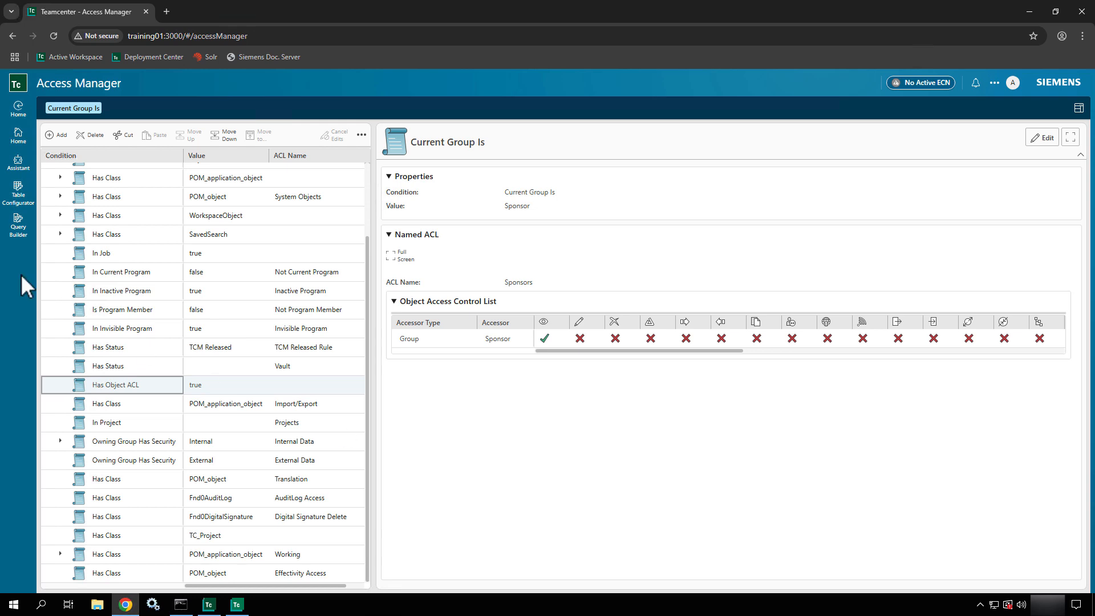
Step: Open Workflow Designer and display the diagrams of the Acknowledge Task and CR Process templates
{"action": "left_click", "coordinate": [25, 139]}
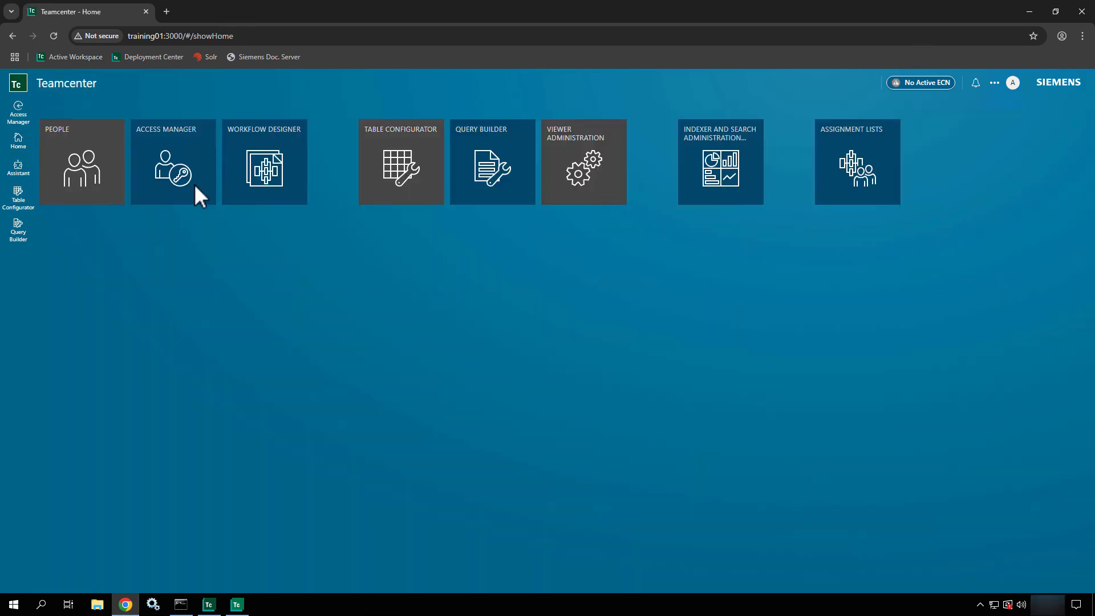
{"action": "left_click", "coordinate": [271, 161]}
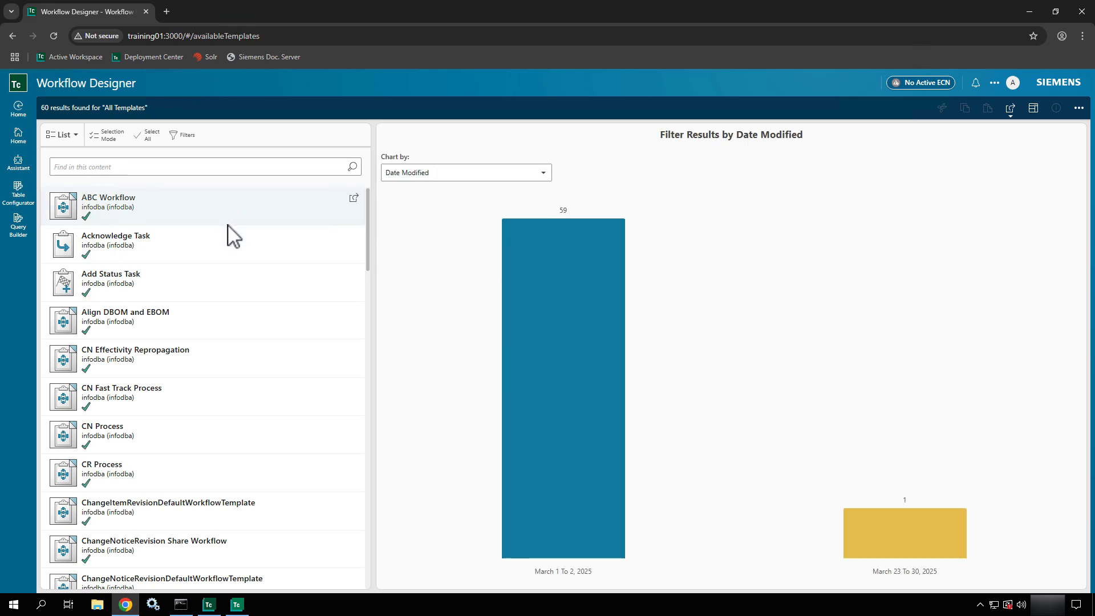
{"action": "left_click", "coordinate": [254, 251]}
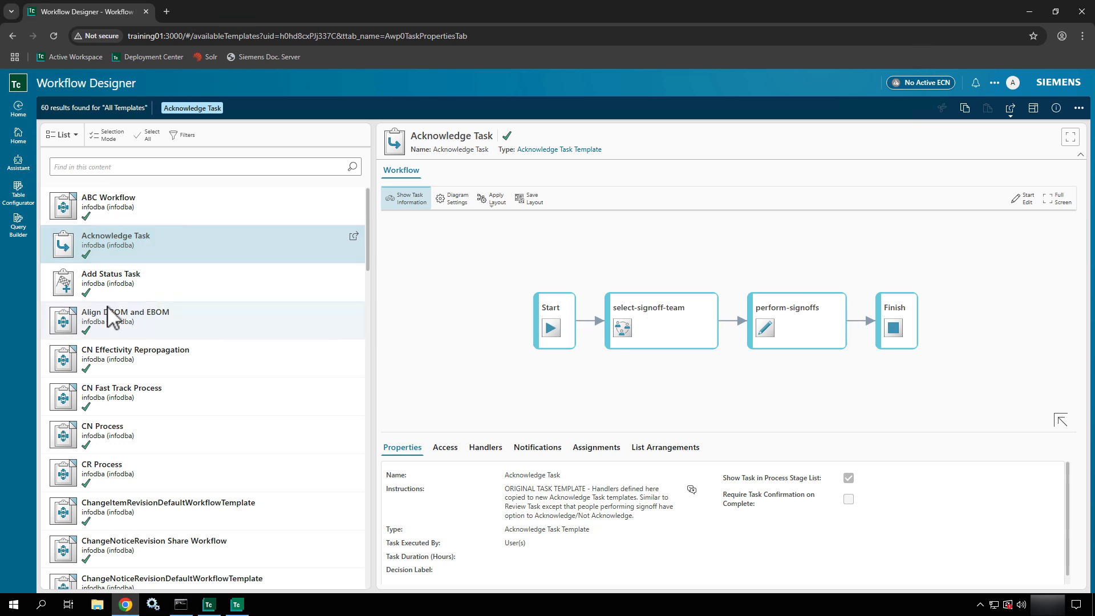
{"action": "scroll", "coordinate": [111, 314], "scroll_direction": "down", "scroll_amount": 2}
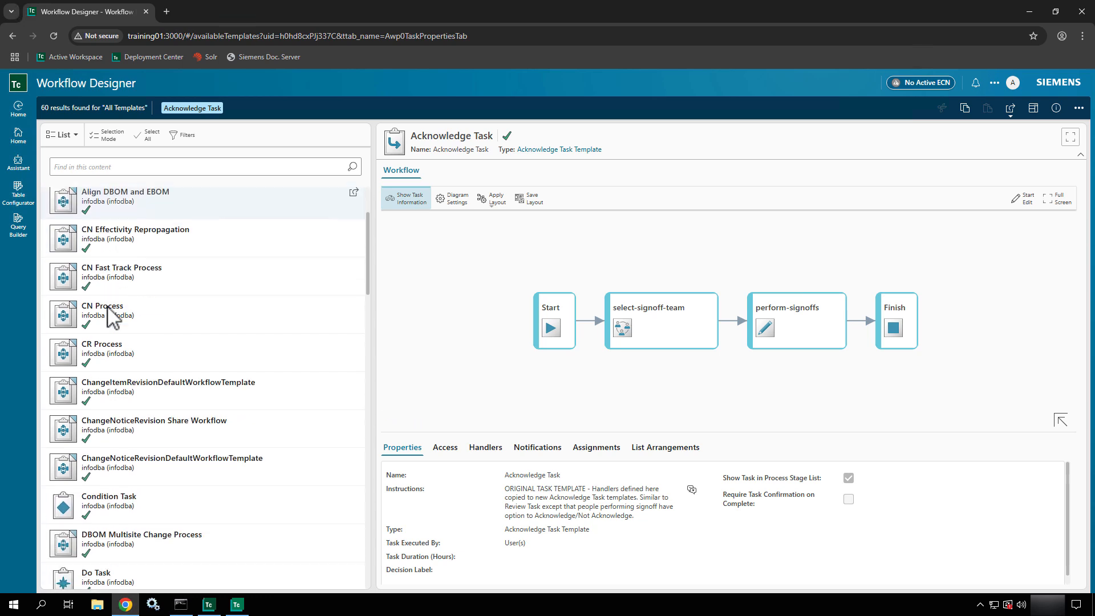
{"action": "left_click", "coordinate": [171, 347]}
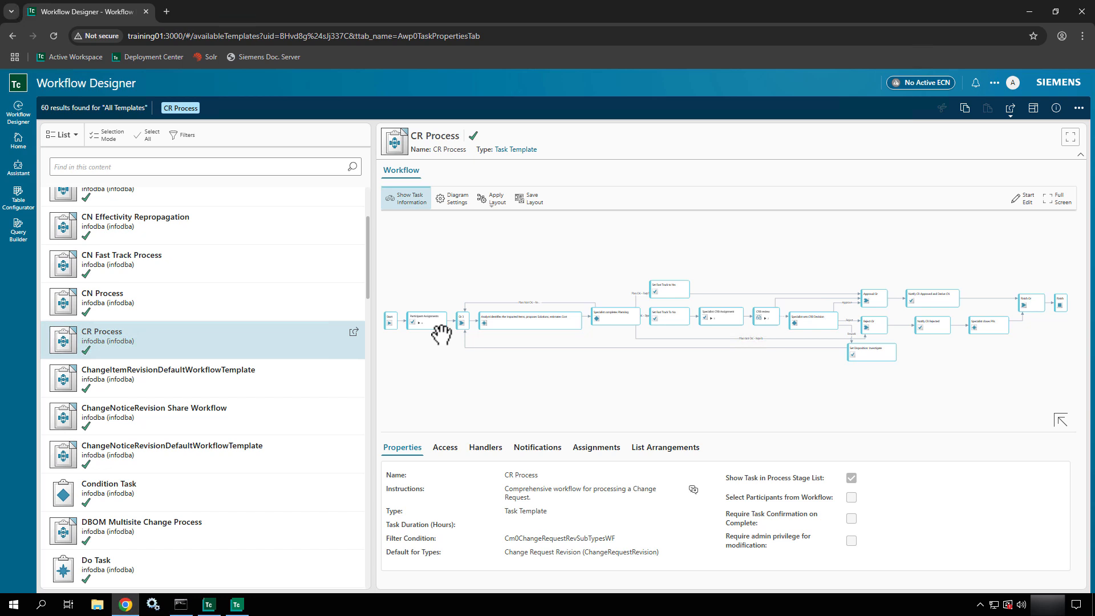
Step: Display the ABC Workflow template and show the grid with major lines in its diagram
{"action": "scroll", "coordinate": [335, 291], "scroll_direction": "up", "scroll_amount": 3}
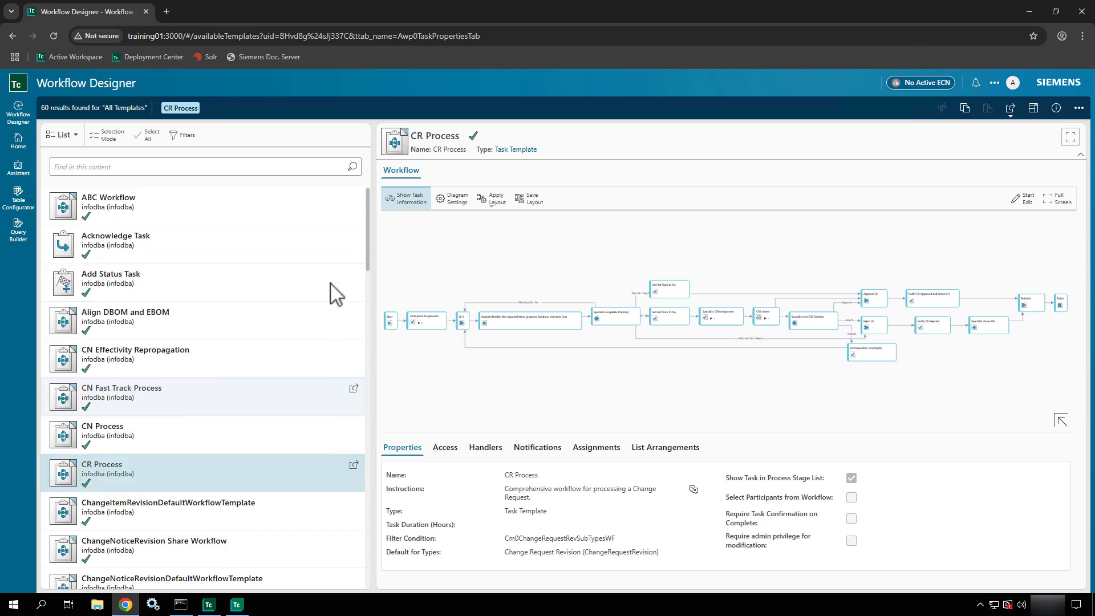
{"action": "left_click", "coordinate": [207, 198]}
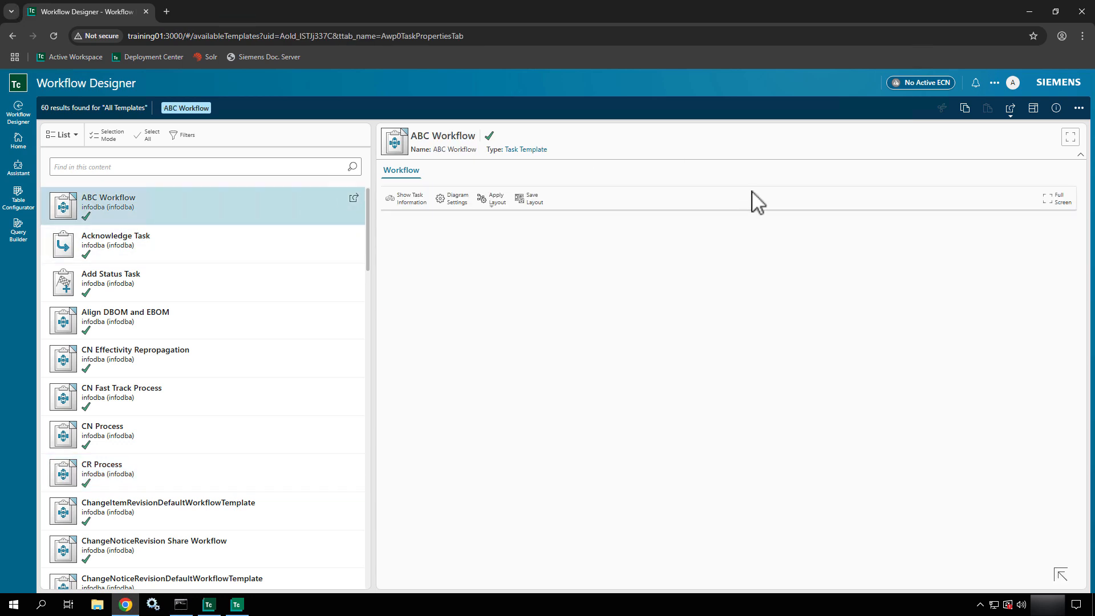
{"action": "left_click", "coordinate": [457, 203]}
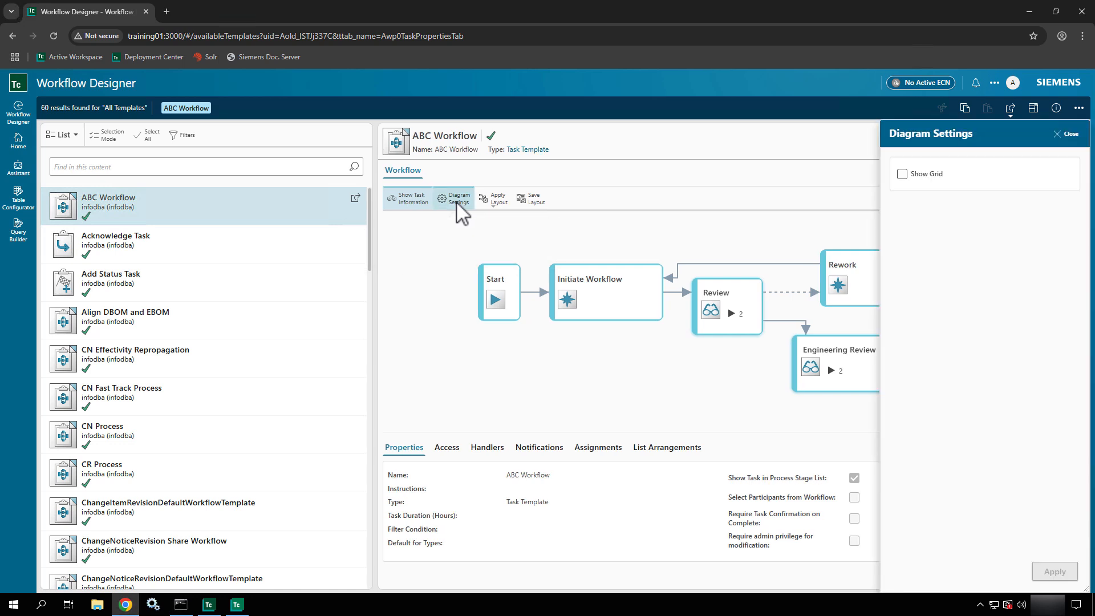
{"action": "left_click", "coordinate": [907, 175]}
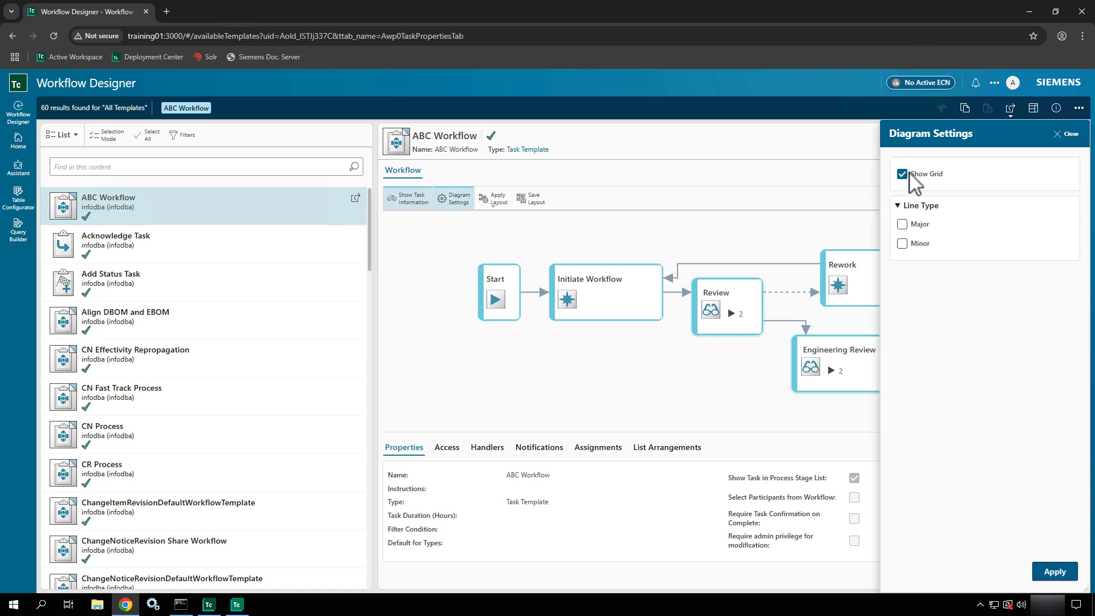
{"action": "left_click", "coordinate": [903, 226]}
{"action": "left_click", "coordinate": [1054, 572]}
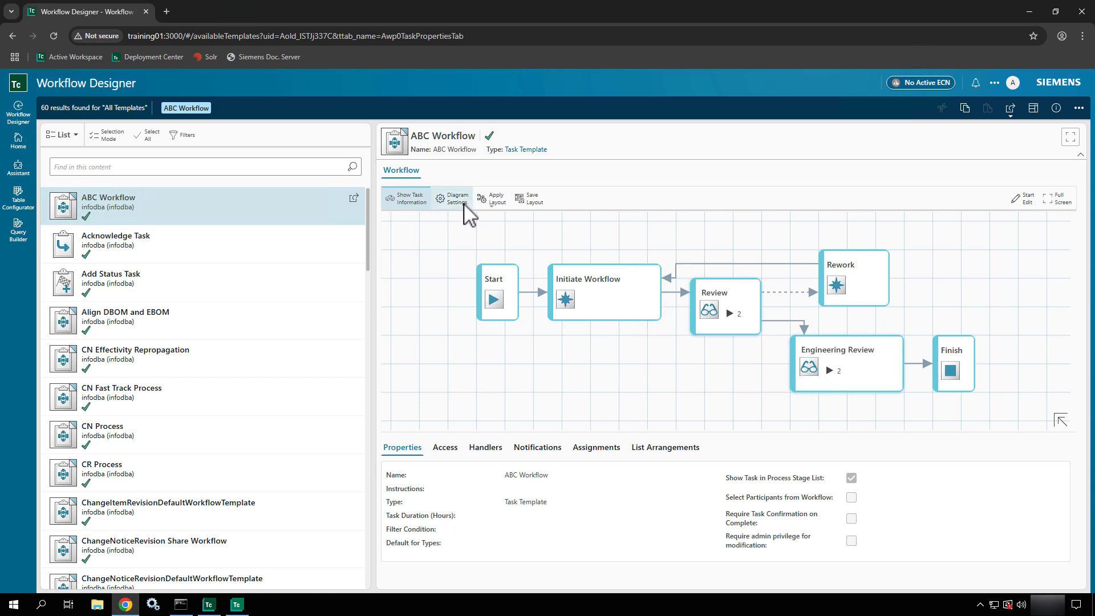
Step: Check the diagram's layout options without changing them, and start editing the ABC Workflow template offline
{"action": "left_click", "coordinate": [498, 205]}
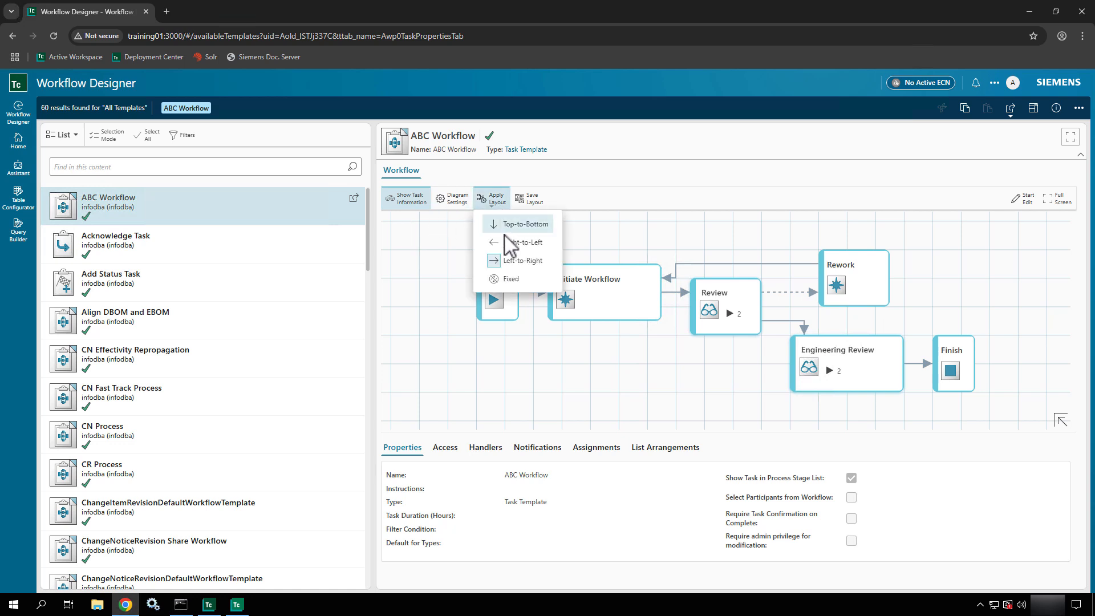
{"action": "left_click", "coordinate": [607, 217]}
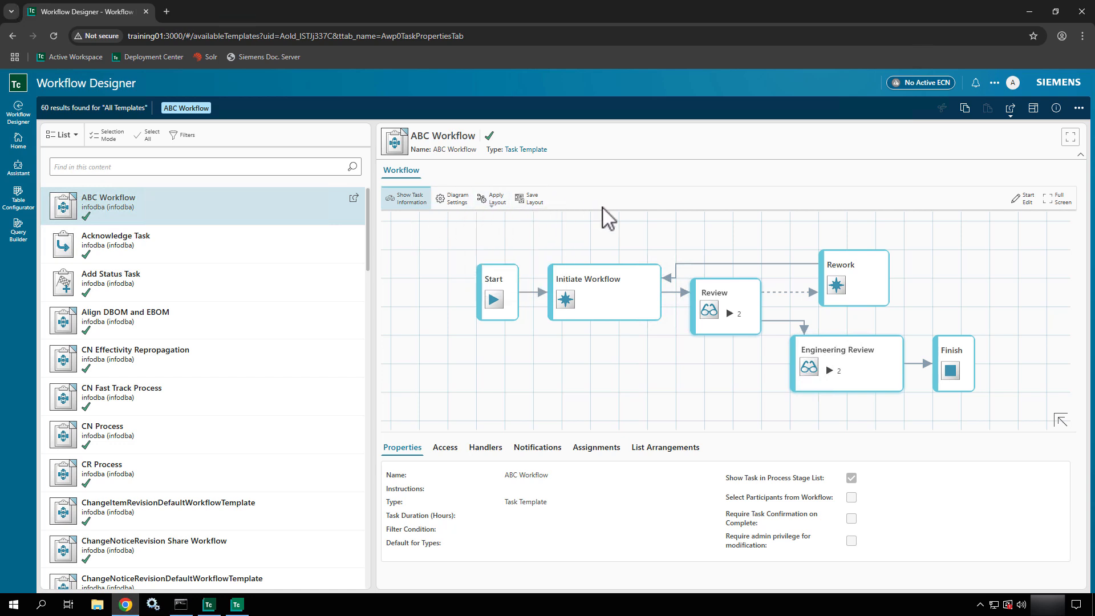
{"action": "left_click", "coordinate": [1031, 201]}
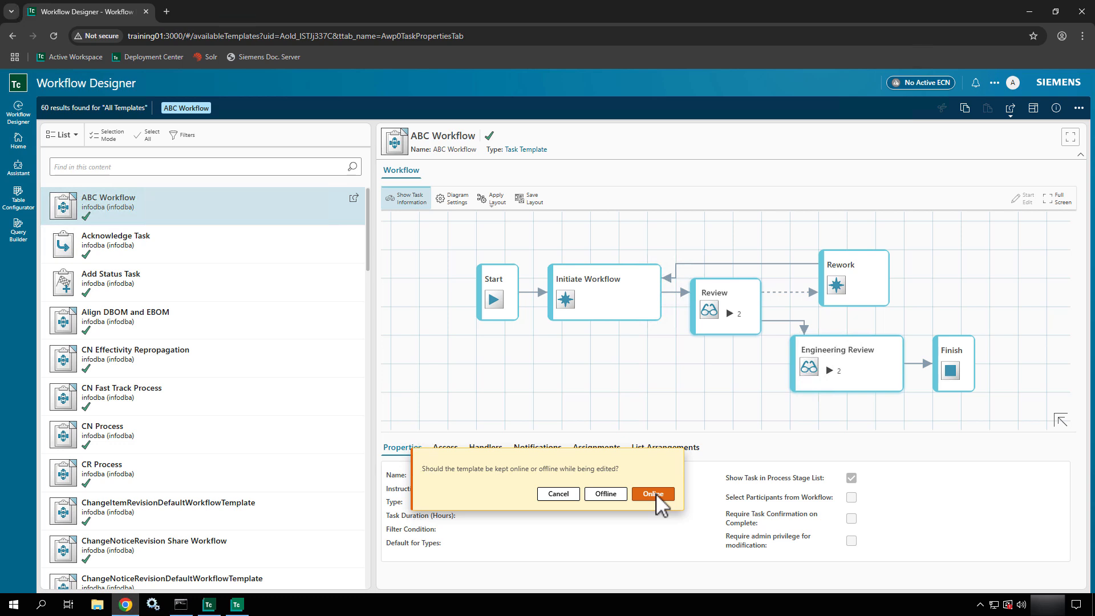
{"action": "left_click", "coordinate": [605, 494]}
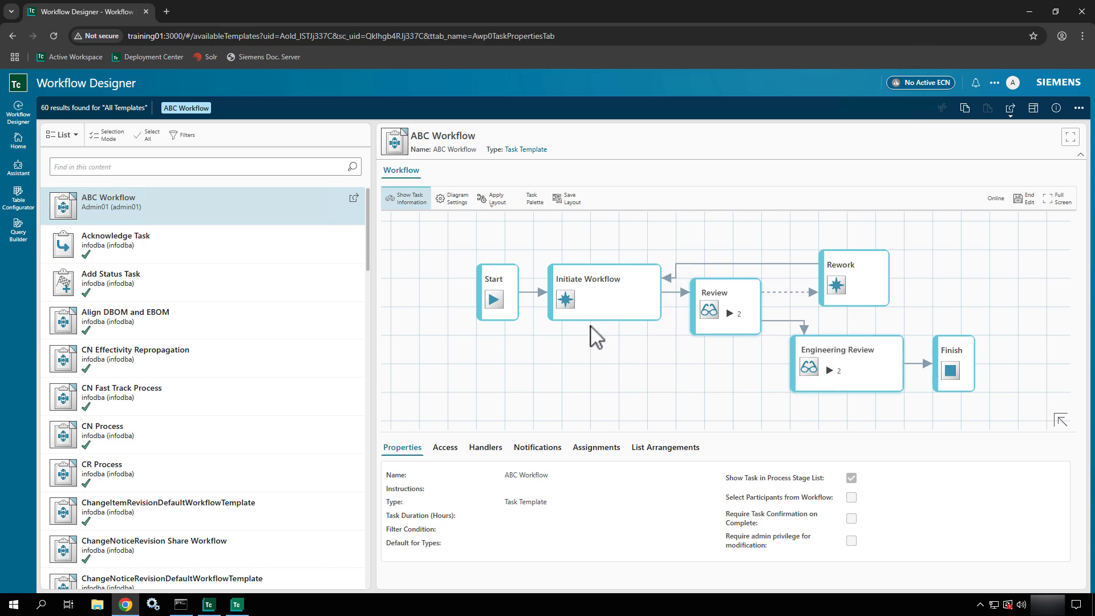
Step: Show the task palette for the ABC Workflow and look through its task and path types
{"action": "left_click", "coordinate": [531, 200]}
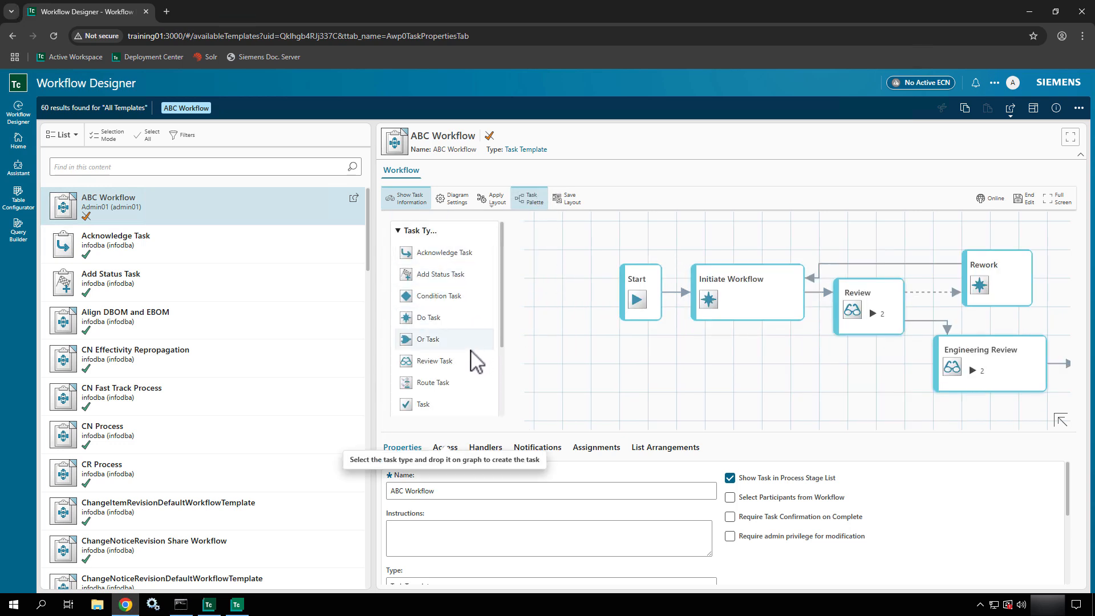
{"action": "scroll", "coordinate": [475, 388], "scroll_direction": "down", "scroll_amount": 3}
{"action": "scroll", "coordinate": [473, 385], "scroll_direction": "up", "scroll_amount": 3}
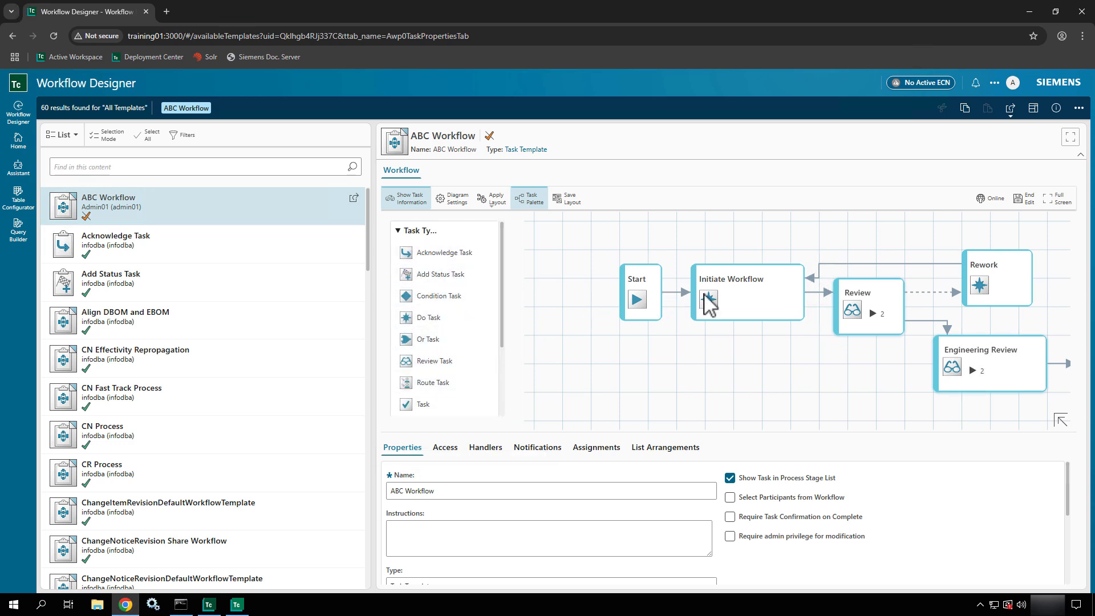
Step: Examine the properties of the Initiate Workflow and Review tasks, including Review's select-signoff-team and perform-signoffs subtasks
{"action": "left_click", "coordinate": [766, 318]}
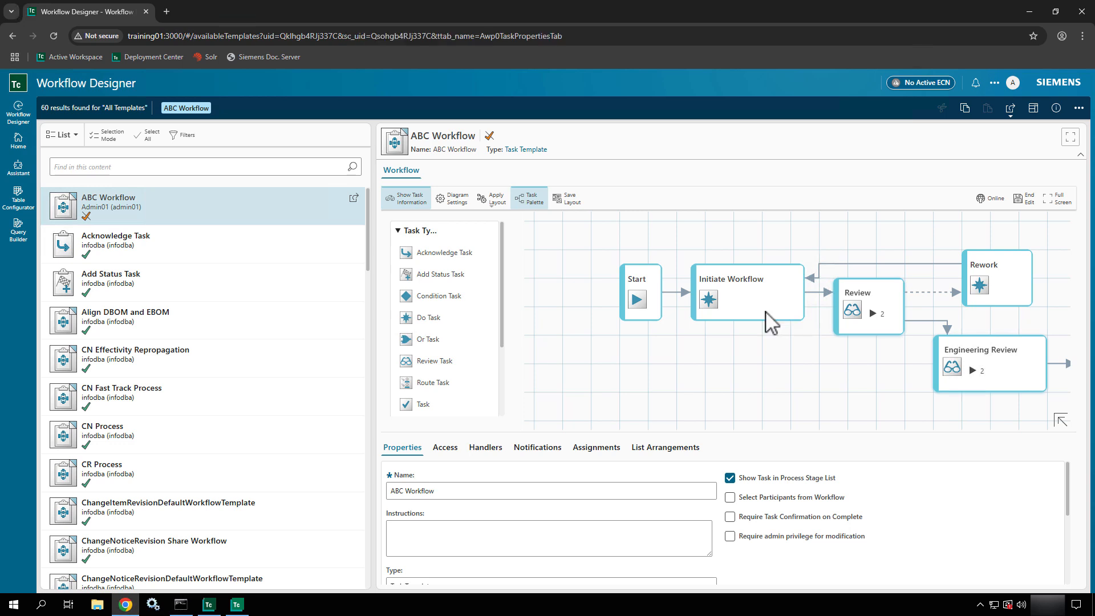
{"action": "left_click", "coordinate": [713, 303]}
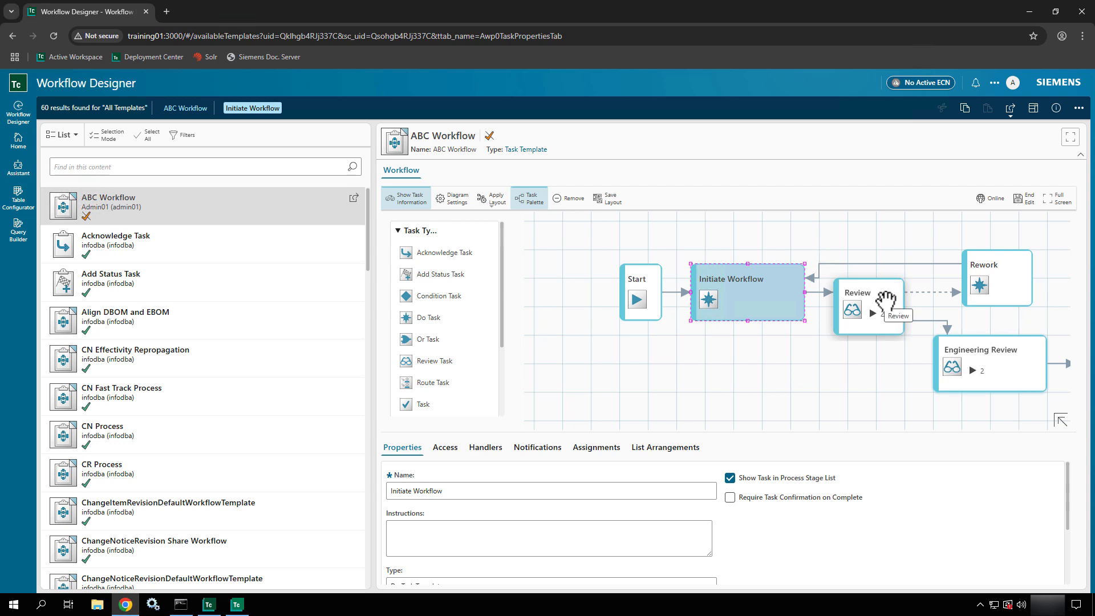
{"action": "left_click", "coordinate": [886, 304]}
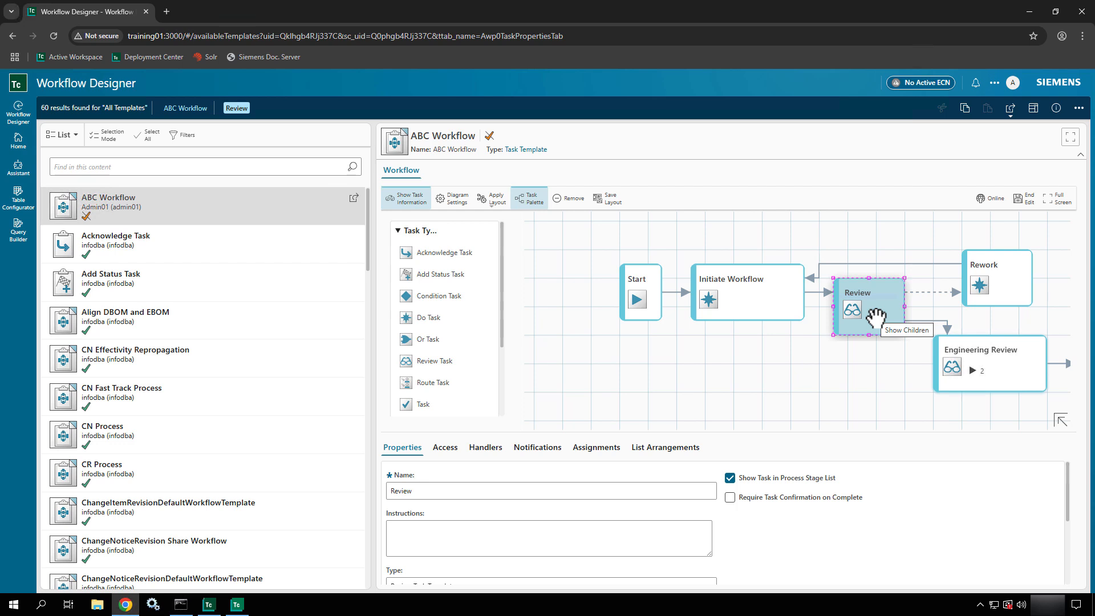
{"action": "left_click", "coordinate": [873, 312]}
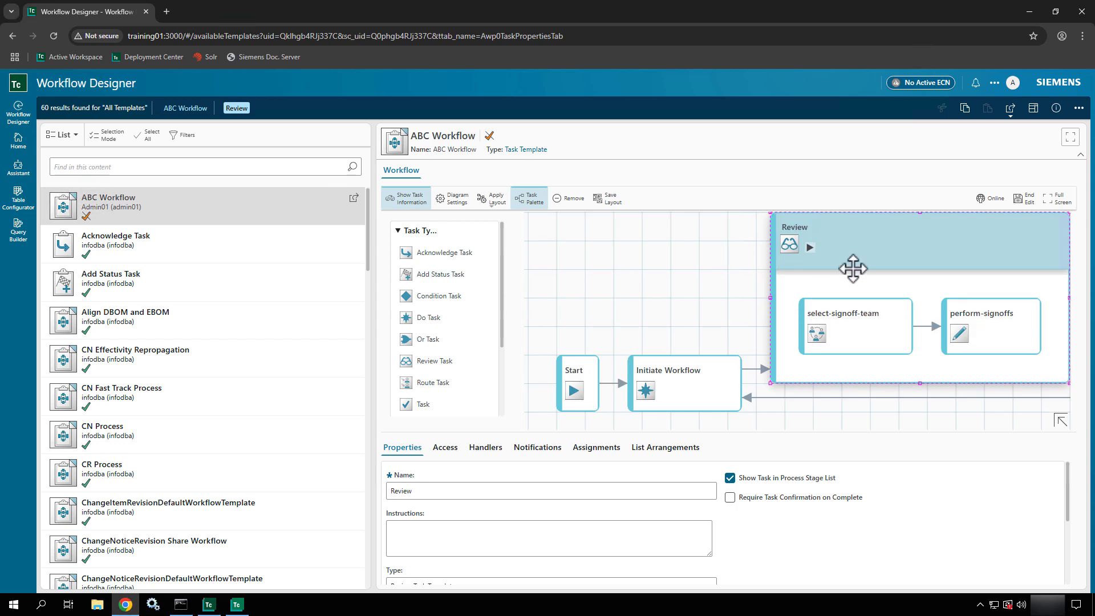
{"action": "left_click", "coordinate": [873, 336]}
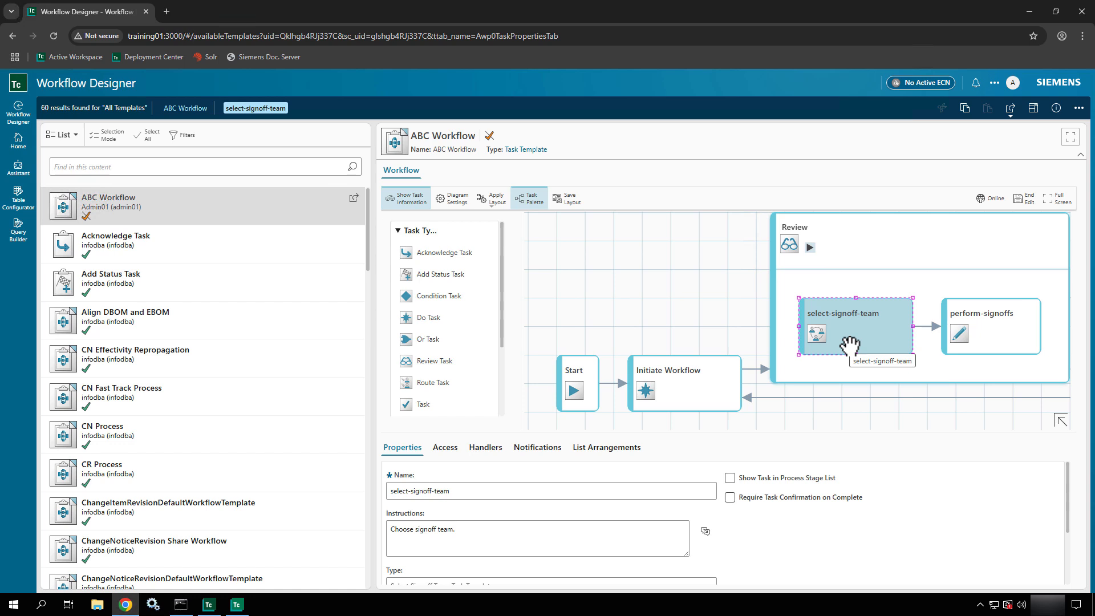
{"action": "left_click", "coordinate": [1001, 346]}
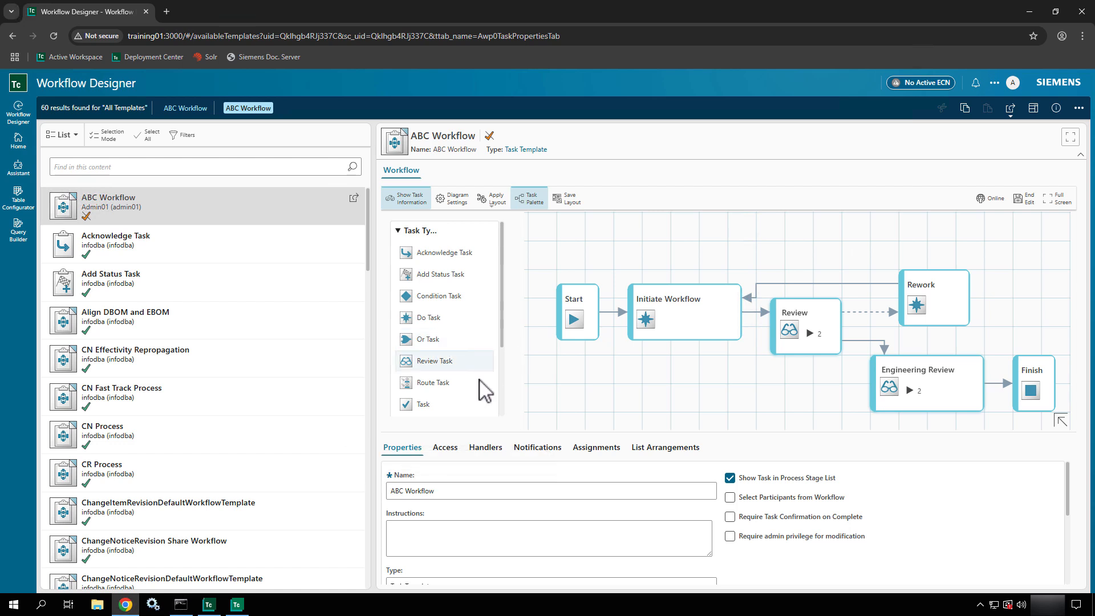
Step: Review the palette's path types and the ABC Workflow's editable properties down to the Filter Condition
{"action": "scroll", "coordinate": [471, 407], "scroll_direction": "down", "scroll_amount": 2}
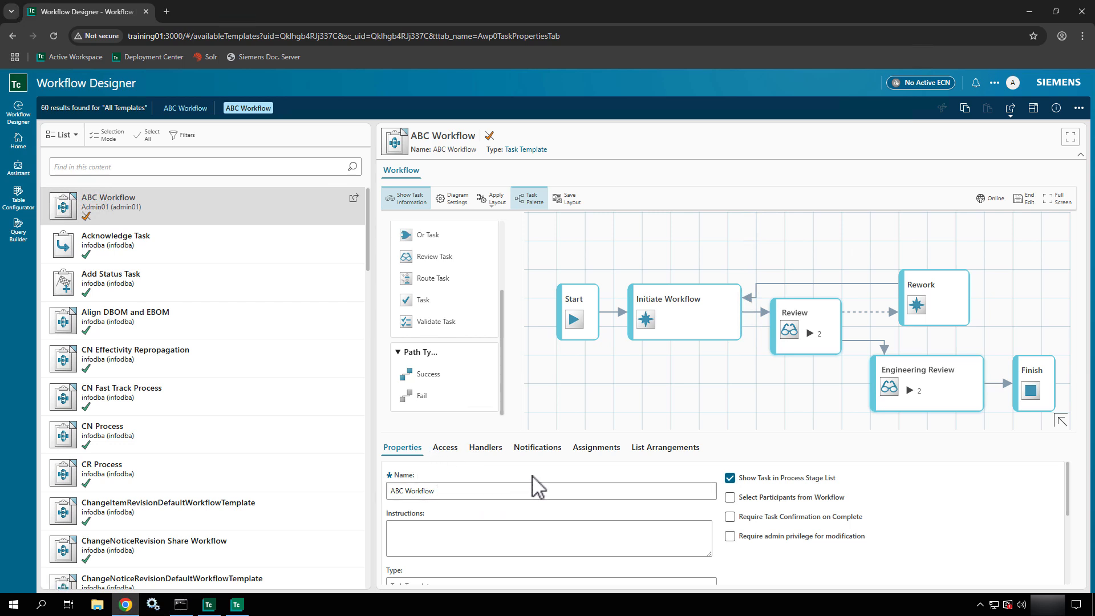
{"action": "scroll", "coordinate": [530, 487], "scroll_direction": "down", "scroll_amount": 3}
{"action": "scroll", "coordinate": [532, 484], "scroll_direction": "up", "scroll_amount": 1}
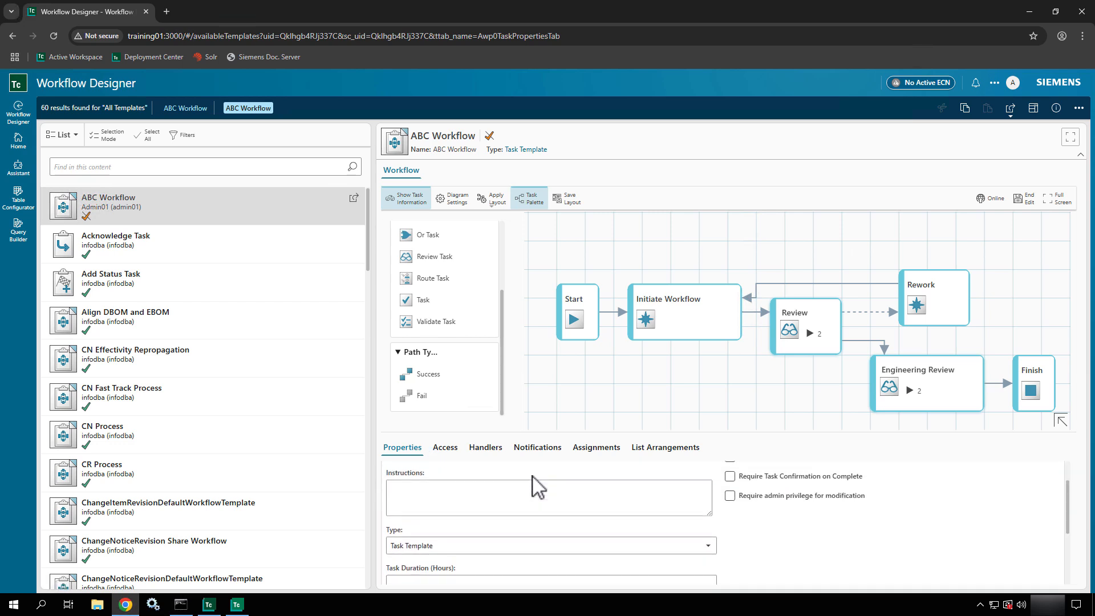
{"action": "scroll", "coordinate": [532, 485], "scroll_direction": "down", "scroll_amount": 3}
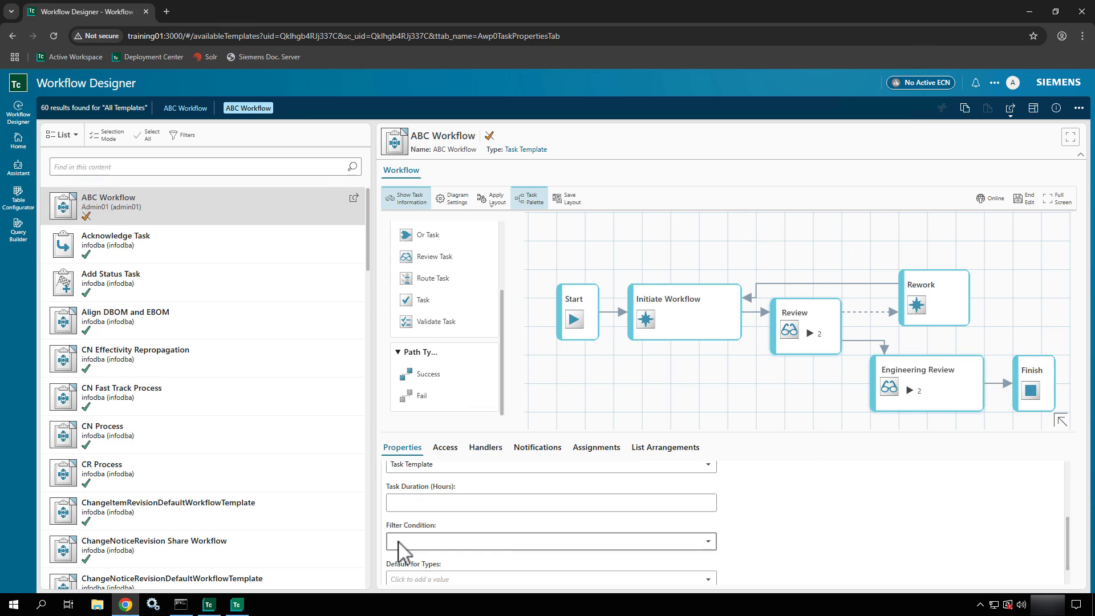
{"action": "left_click_drag", "start_coordinate": [378, 540], "coordinate": [283, 544]}
{"action": "mouse_move", "coordinate": [283, 518]}
{"action": "left_mouse_down"}
{"action": "mouse_move", "coordinate": [580, 556]}
{"action": "mouse_move", "coordinate": [734, 559]}
{"action": "left_mouse_up"}
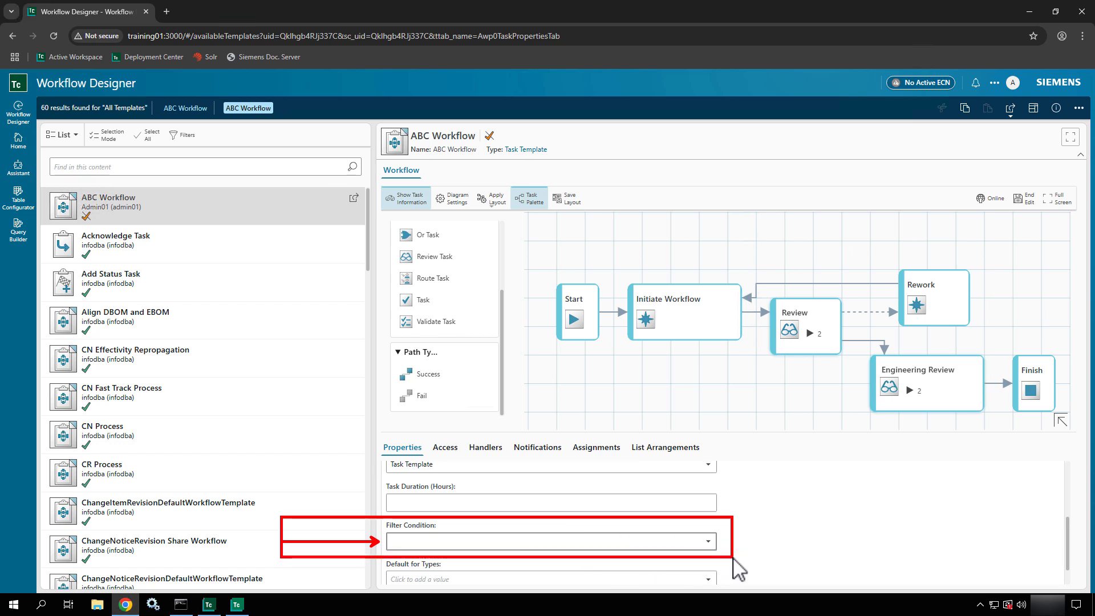
{"action": "key", "text": "Escape"}
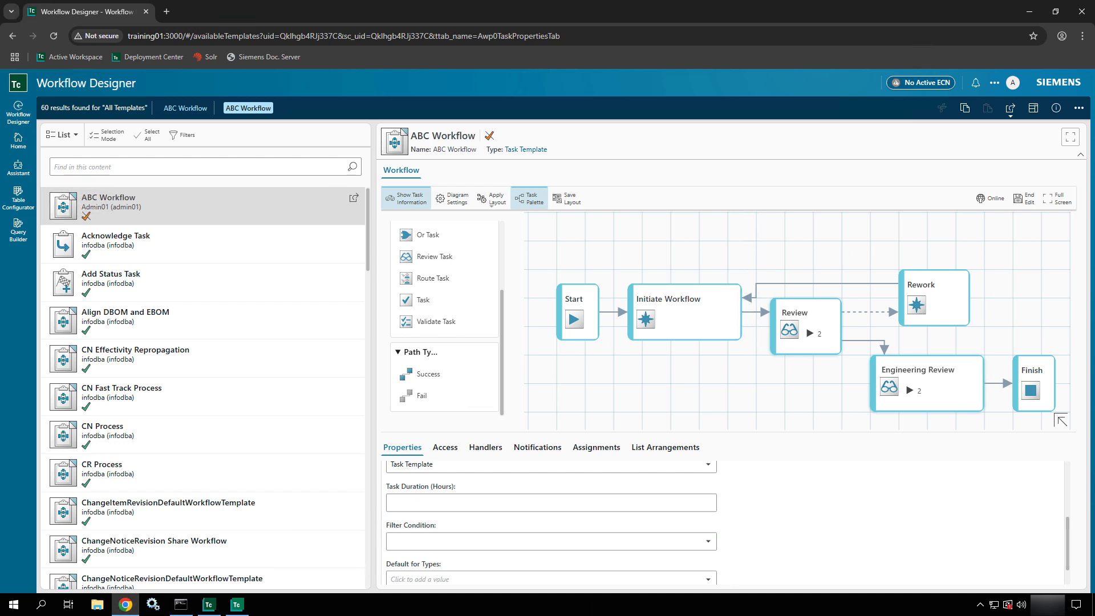
Step: Glance at the BMIDE window, return to Workflow Designer and check the types offered for Default for Types without choosing one
{"action": "left_click", "coordinate": [236, 605]}
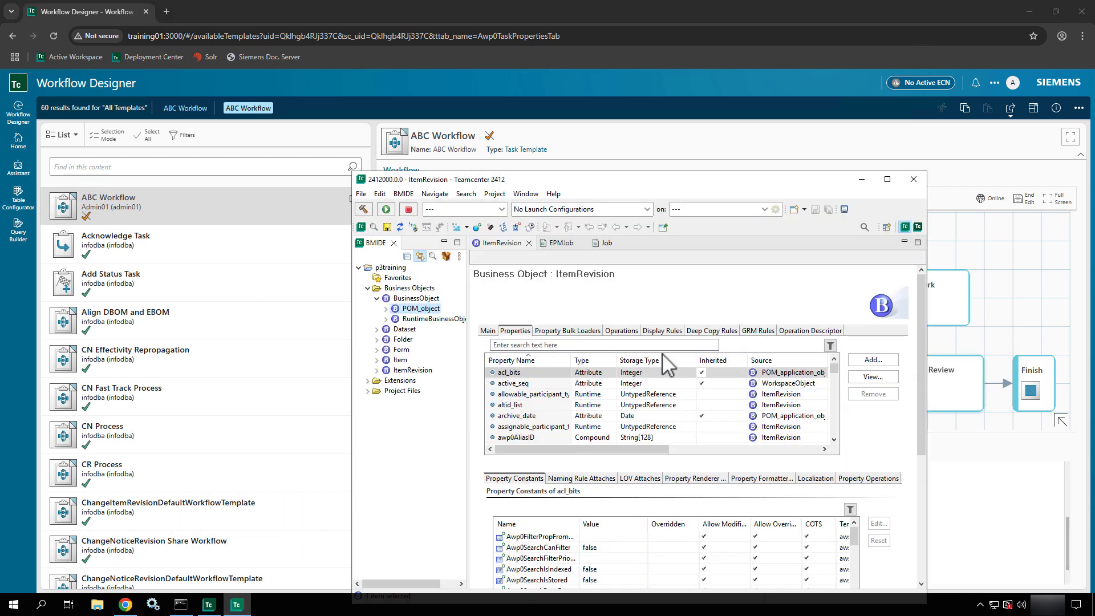
{"action": "left_click", "coordinate": [862, 180]}
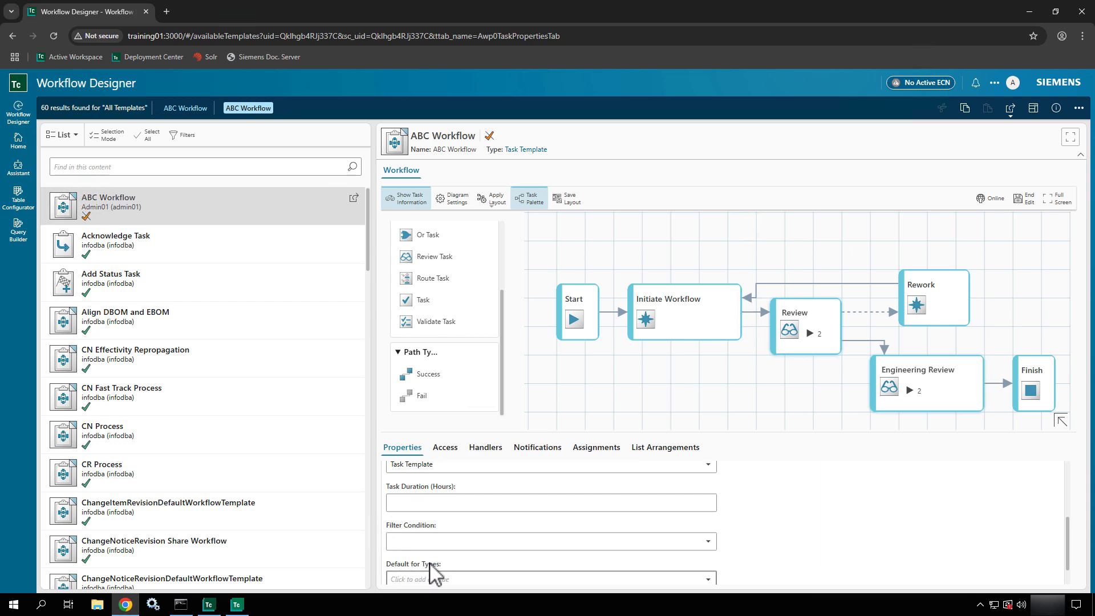
{"action": "left_click", "coordinate": [656, 580]}
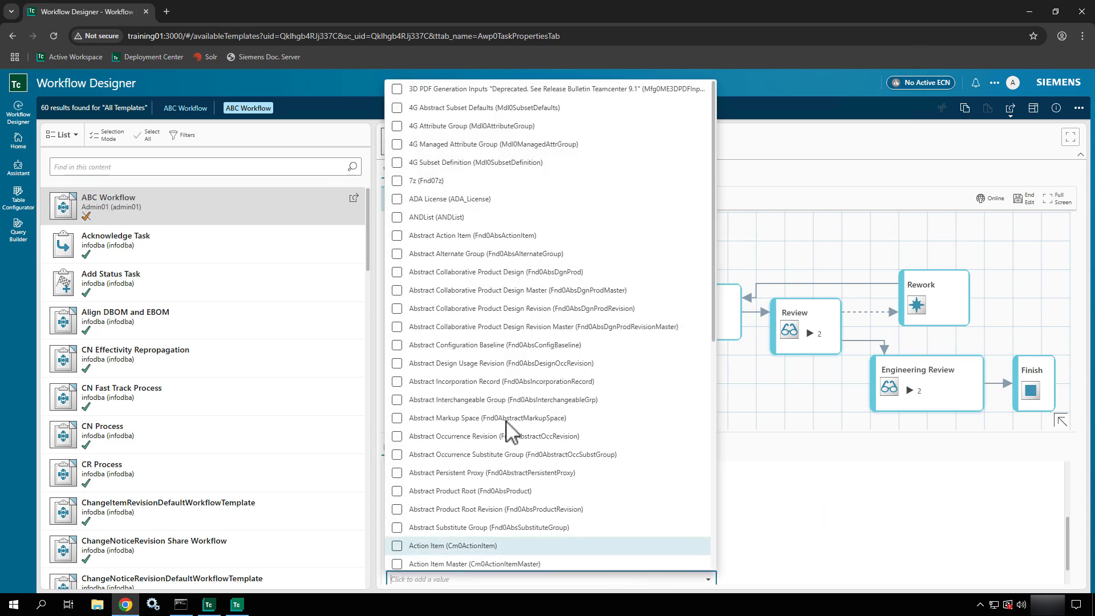
{"action": "left_click", "coordinate": [824, 547]}
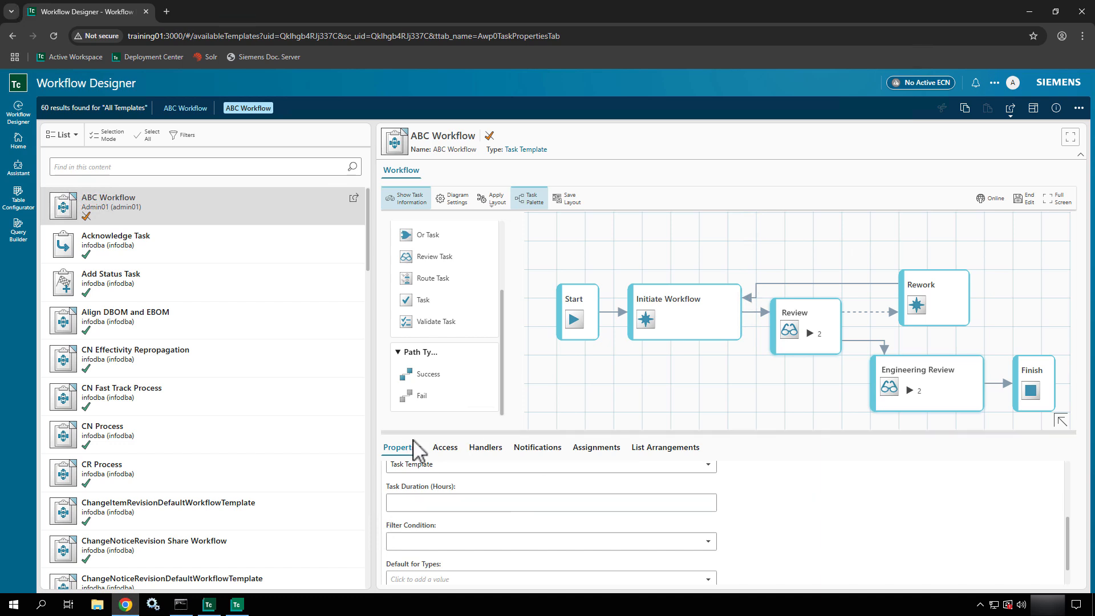
Step: Review the ABC Workflow's named ACL access and its Started handlers, including the arguments of the first EPM-attach-related-objects handler
{"action": "left_click", "coordinate": [443, 453]}
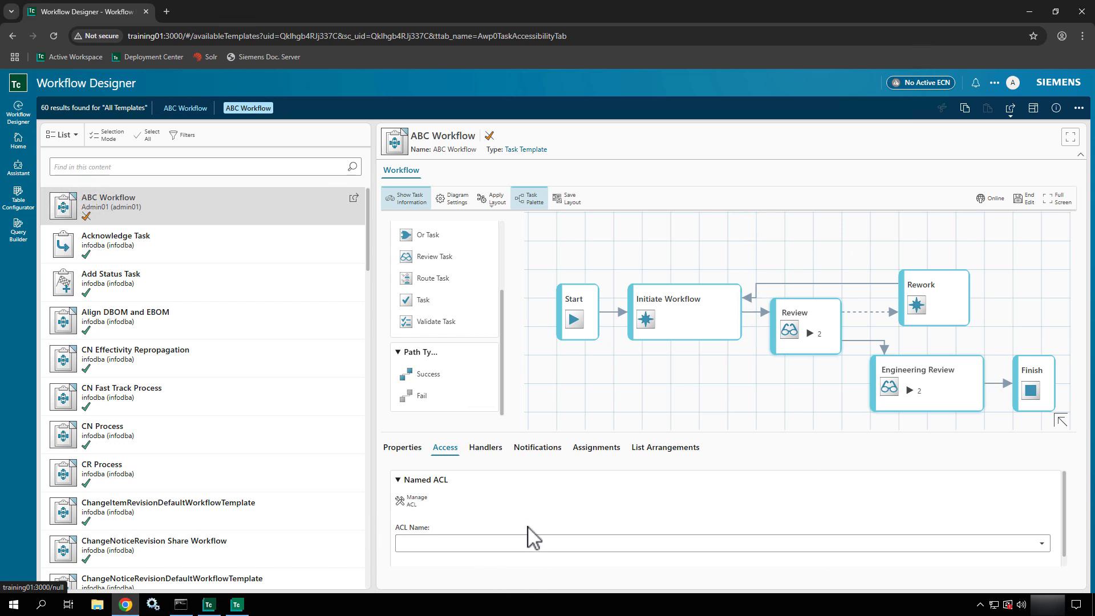
{"action": "left_click", "coordinate": [494, 452]}
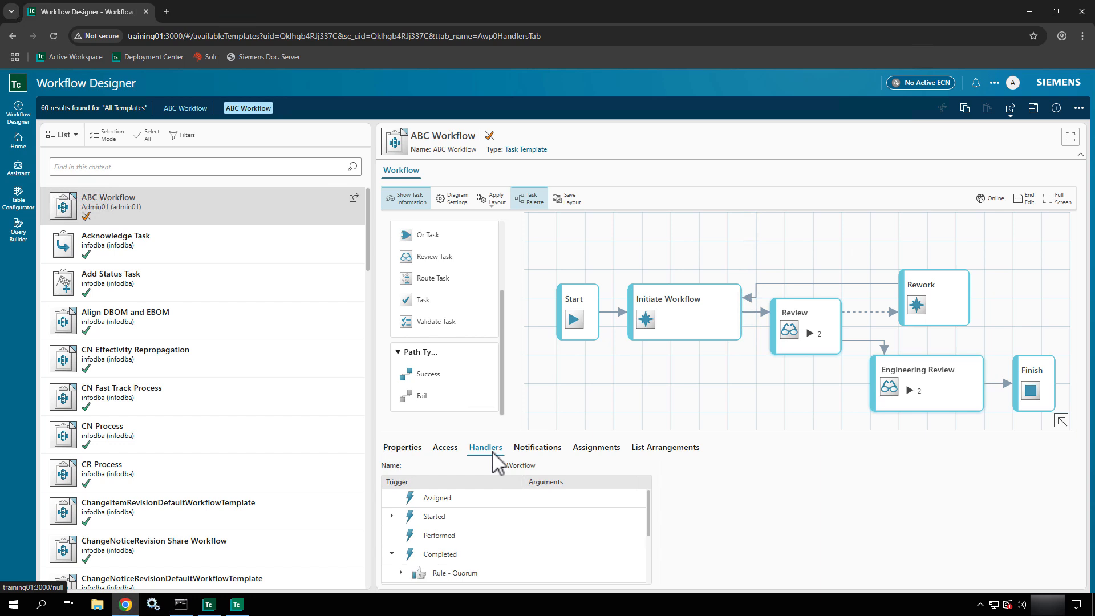
{"action": "left_click", "coordinate": [419, 517]}
{"action": "left_click", "coordinate": [392, 516]}
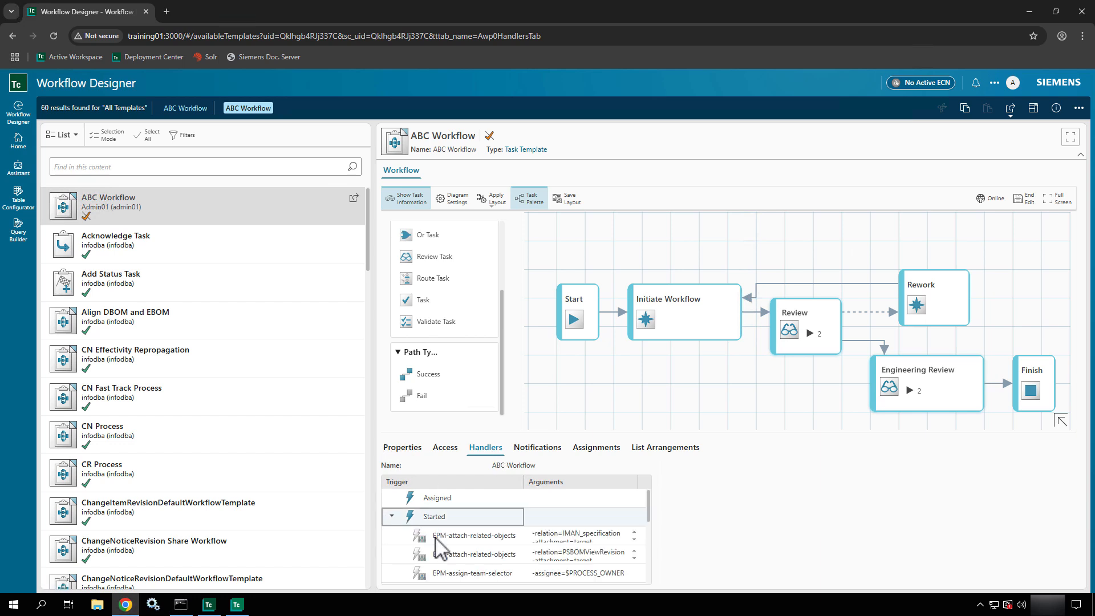
{"action": "left_click", "coordinate": [495, 537]}
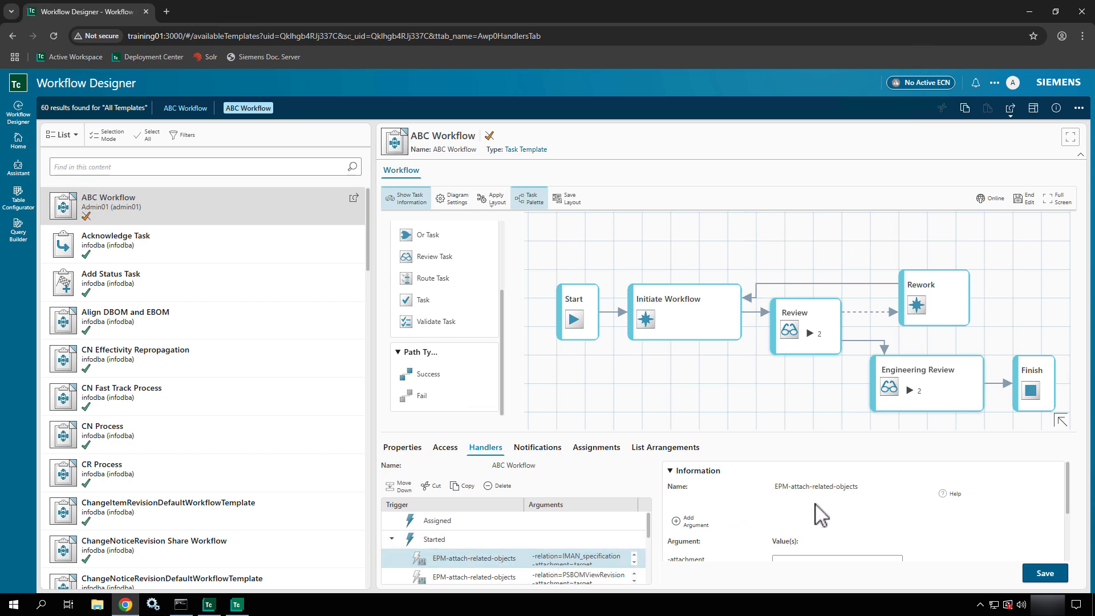
{"action": "scroll", "coordinate": [820, 516], "scroll_direction": "down", "scroll_amount": 3}
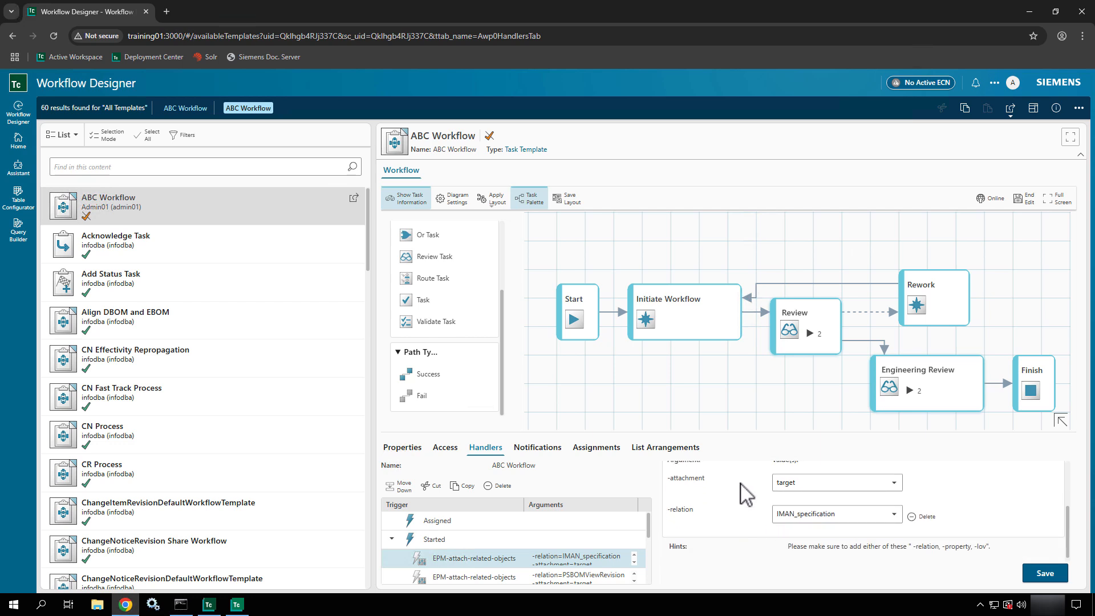
{"action": "scroll", "coordinate": [566, 543], "scroll_direction": "down", "scroll_amount": 1}
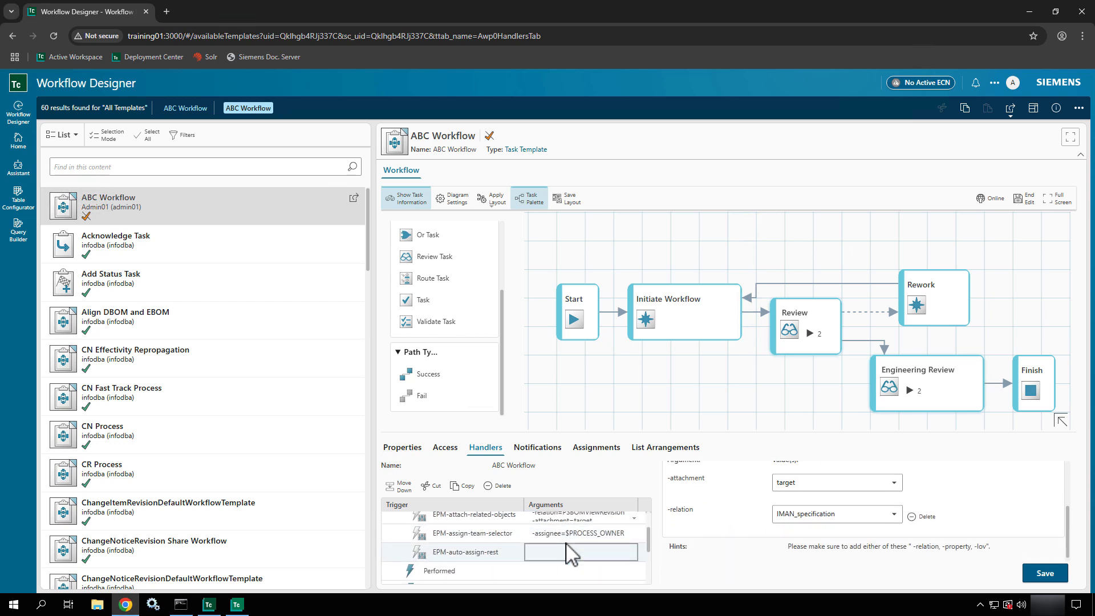
{"action": "scroll", "coordinate": [513, 535], "scroll_direction": "down", "scroll_amount": 1}
{"action": "left_click", "coordinate": [510, 551]}
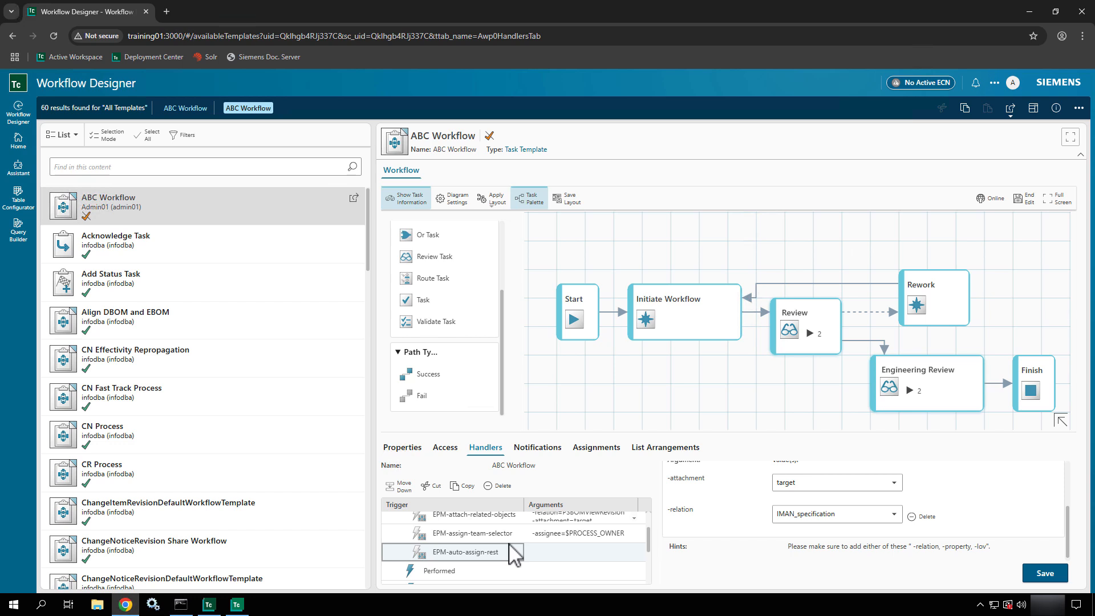
{"action": "left_click", "coordinate": [548, 451]}
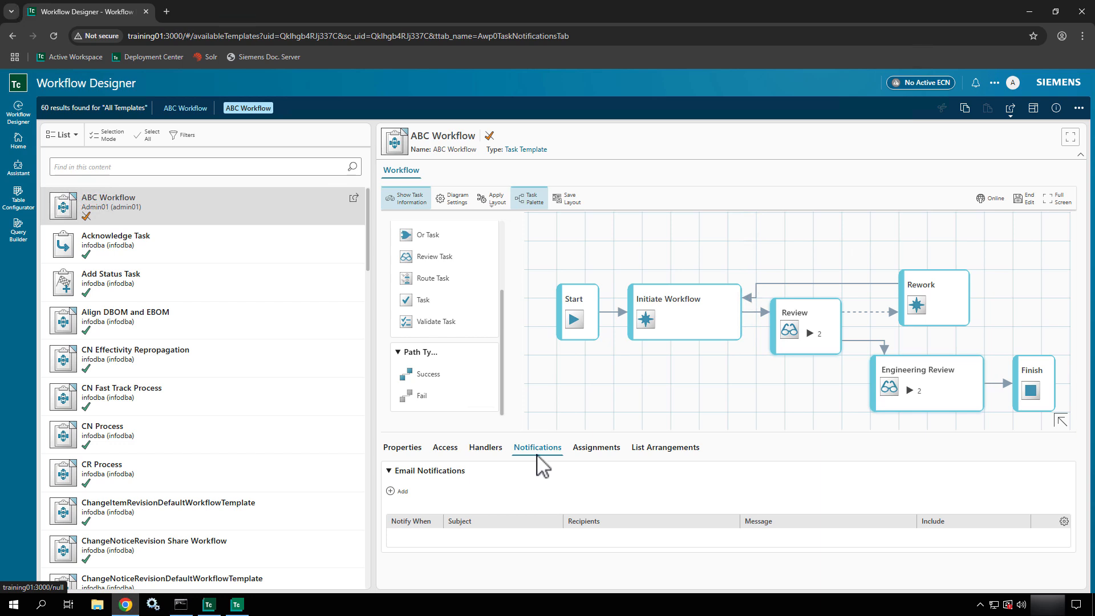
{"action": "left_click", "coordinate": [498, 451]}
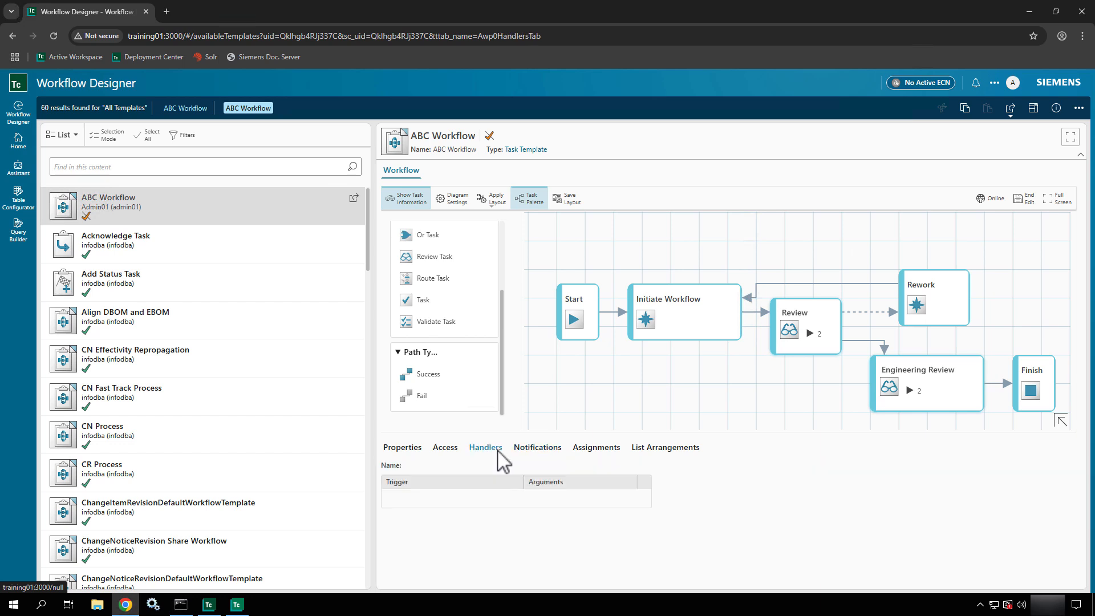
{"action": "left_click", "coordinate": [554, 455]}
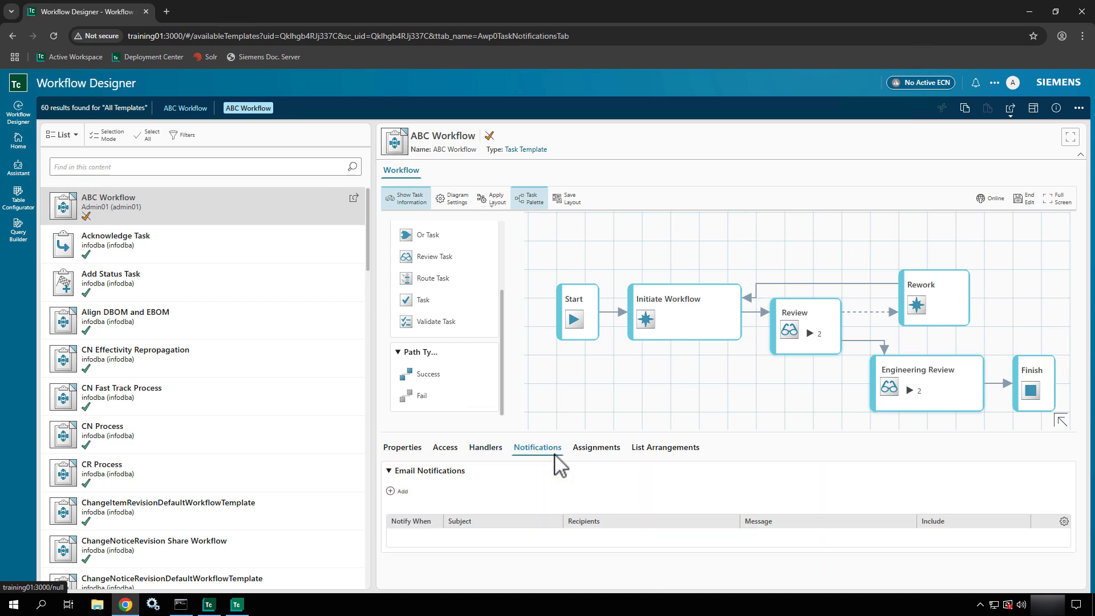
{"action": "left_click", "coordinate": [407, 491]}
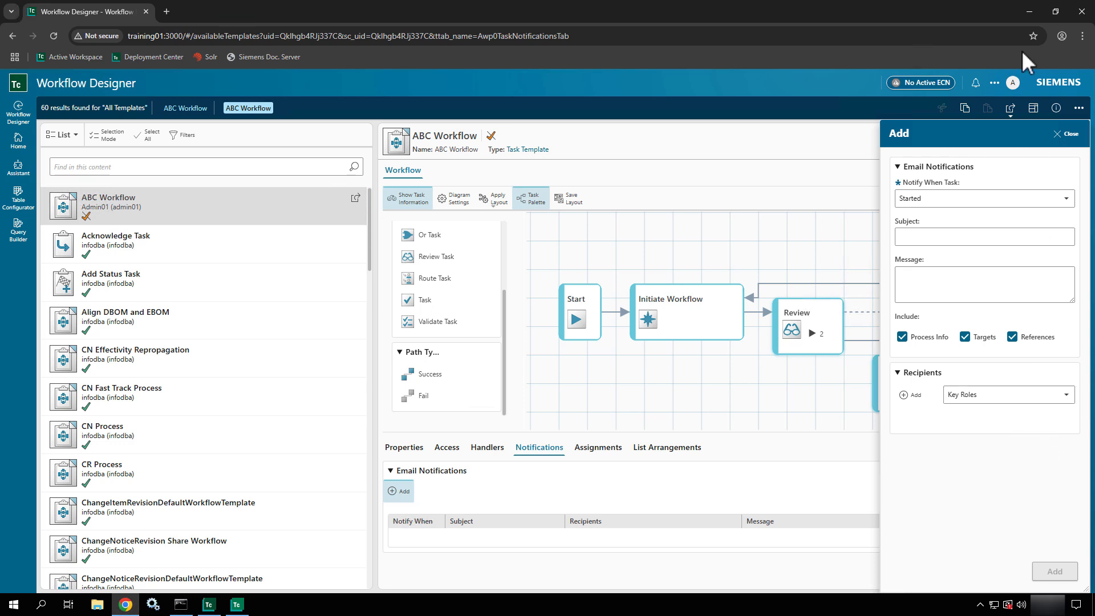
{"action": "left_click", "coordinate": [1067, 131]}
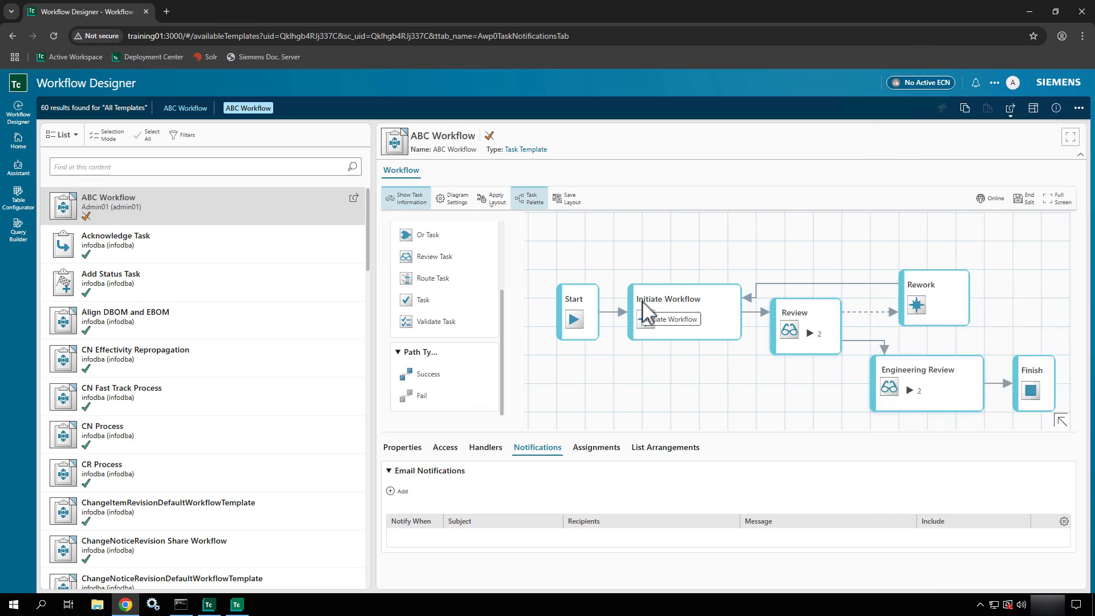
Step: Check the key roles available as assignees for the ABC Workflow without adding one, and view its task list arrangement
{"action": "left_click", "coordinate": [592, 448]}
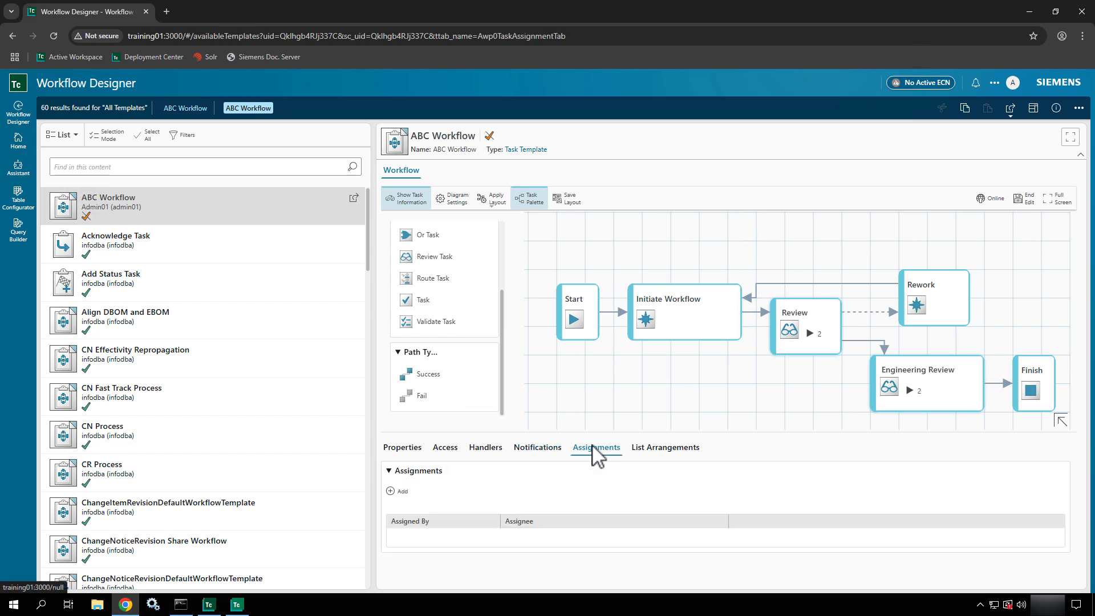
{"action": "left_click", "coordinate": [407, 492]}
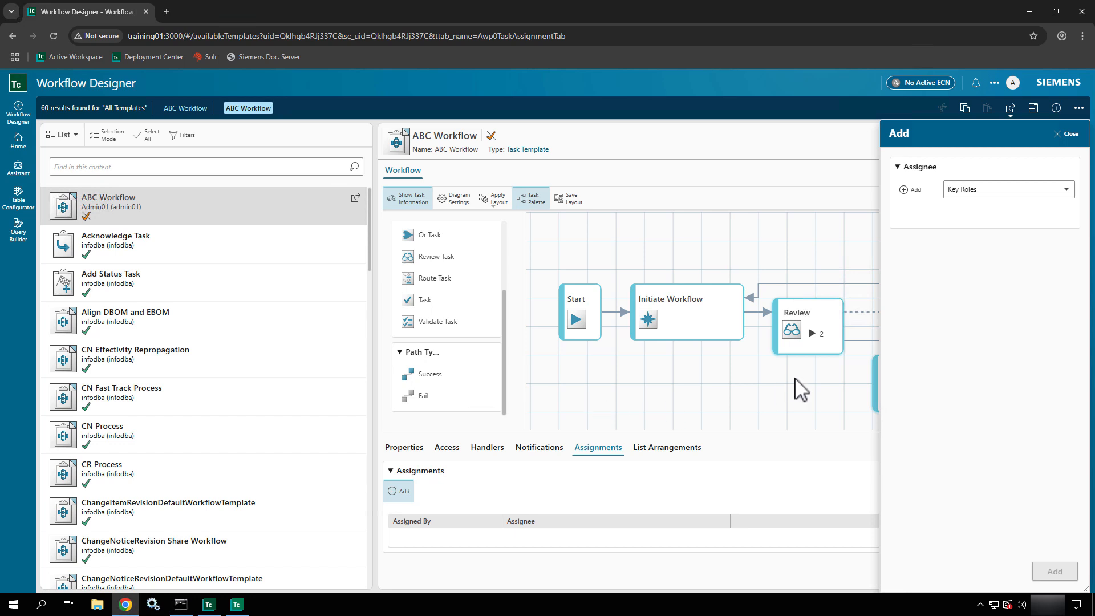
{"action": "left_click", "coordinate": [913, 192]}
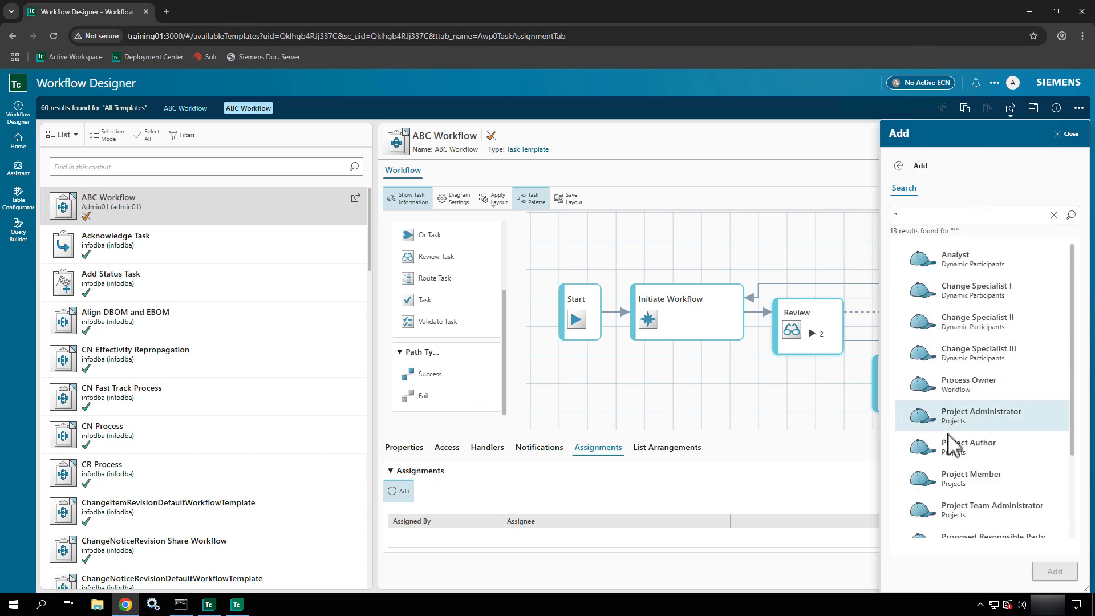
{"action": "left_click", "coordinate": [1068, 137]}
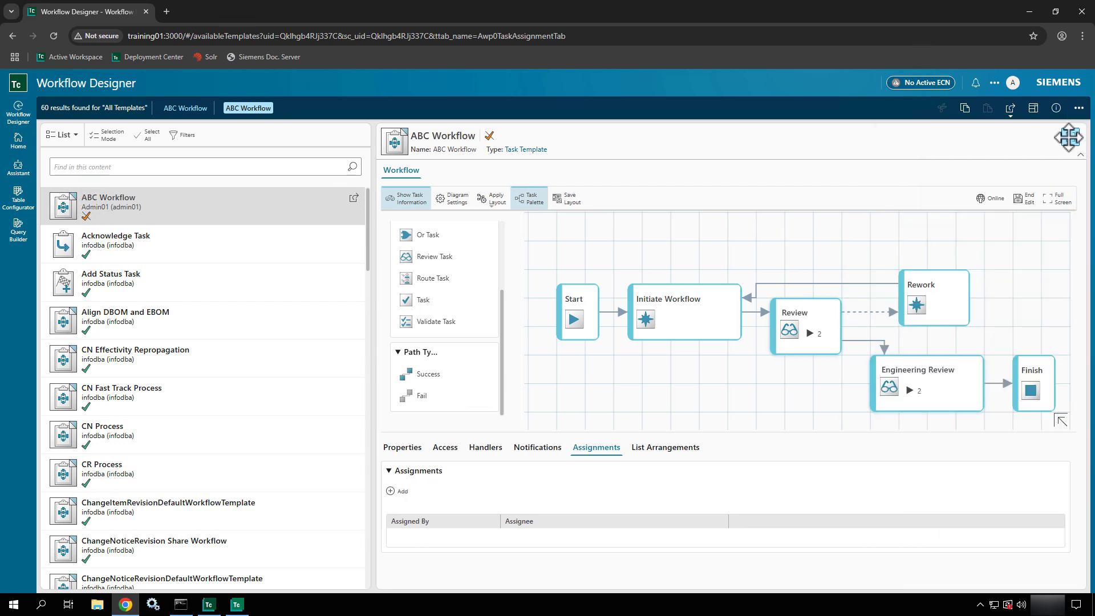
{"action": "left_click", "coordinate": [665, 449]}
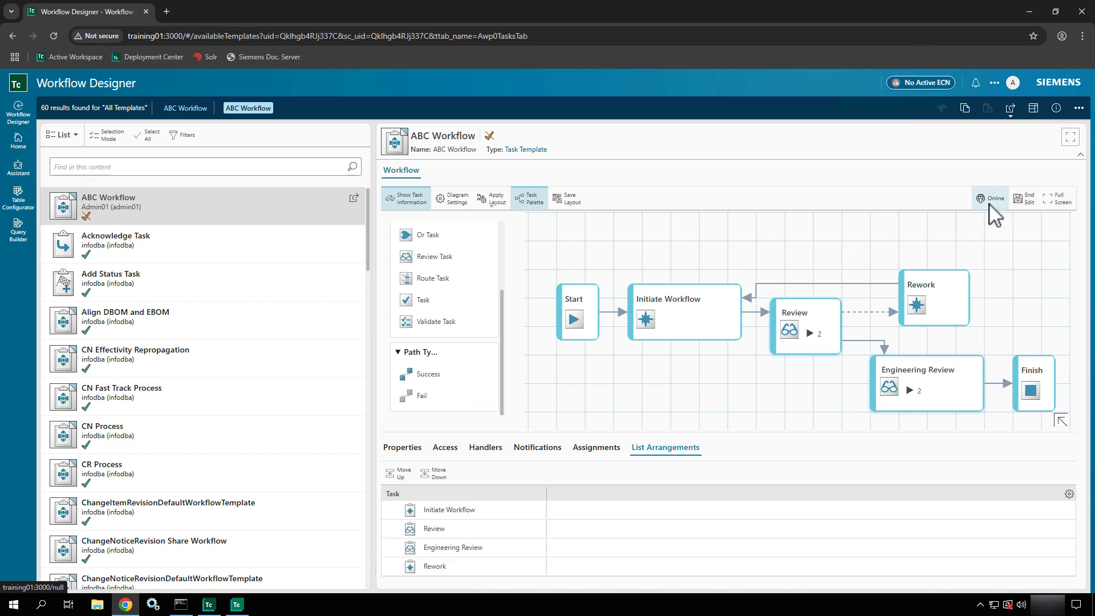
Step: End editing of the ABC Workflow and check the template export and import commands without running them
{"action": "left_click", "coordinate": [1026, 199]}
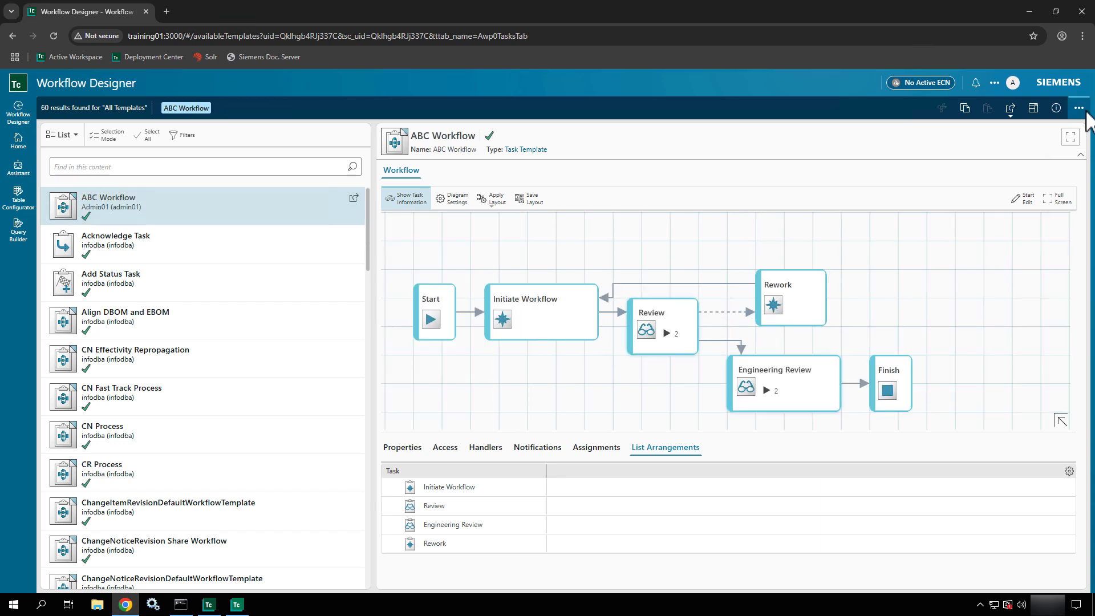
{"action": "left_click", "coordinate": [1079, 109]}
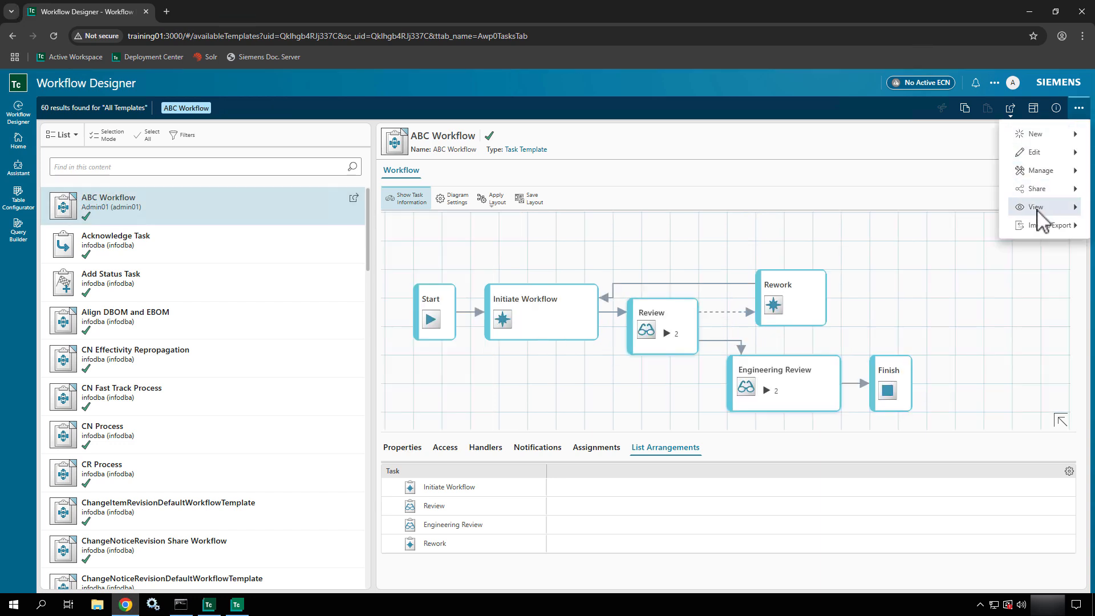
{"action": "mouse_move", "coordinate": [1035, 223]}
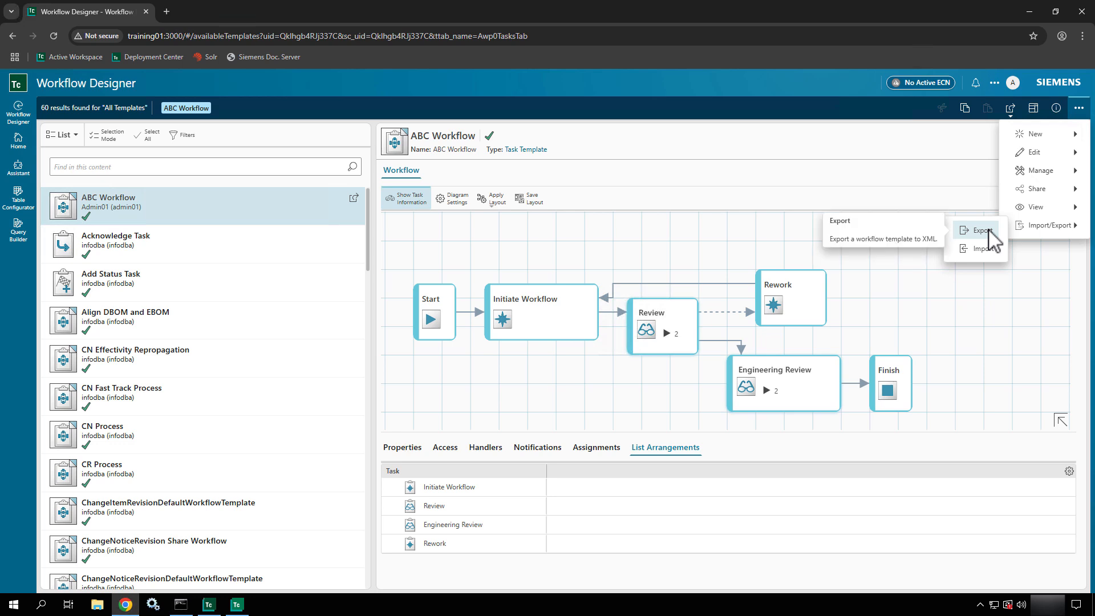
{"action": "left_click", "coordinate": [918, 184]}
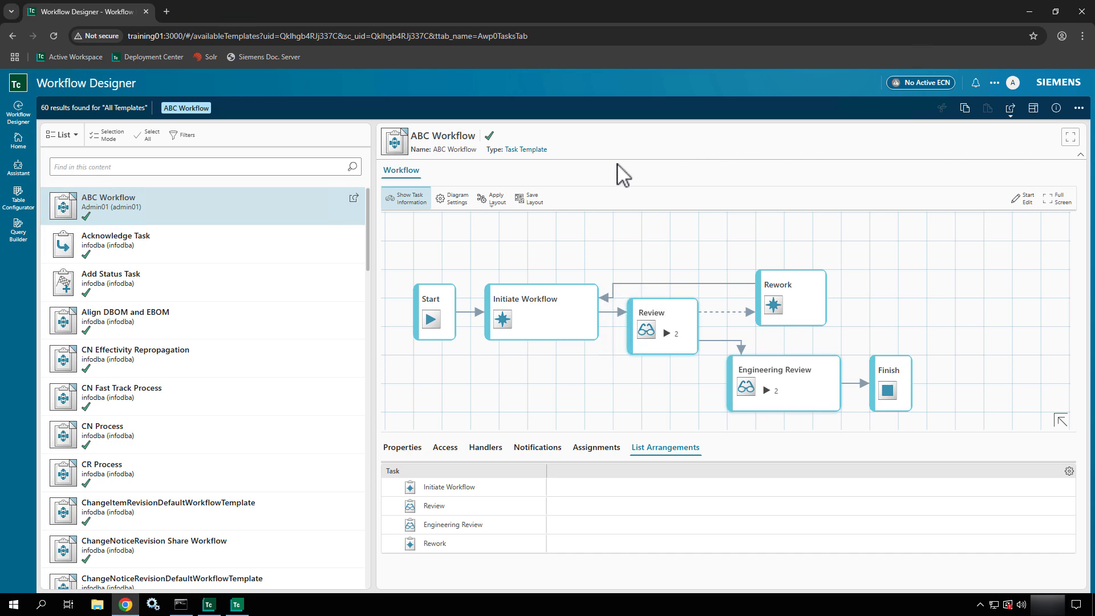
Step: Return to the home page and switch the session to the workspace offering the Inbox, Explorer and Changes tiles
{"action": "left_click", "coordinate": [18, 142]}
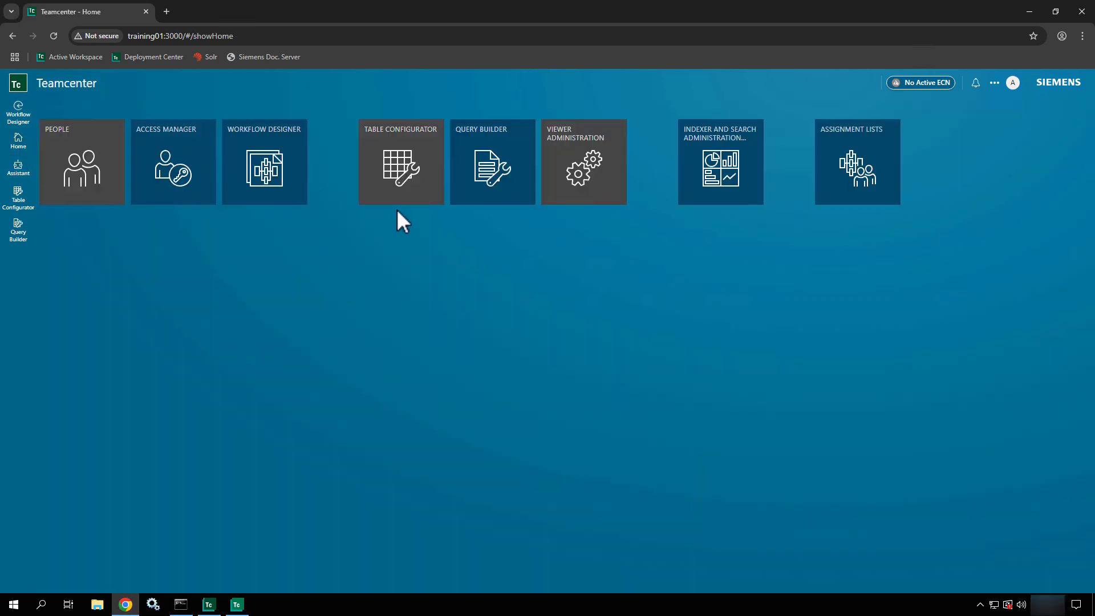
{"action": "left_click_drag", "start_coordinate": [397, 210], "coordinate": [381, 290]}
{"action": "left_click", "coordinate": [1011, 81]}
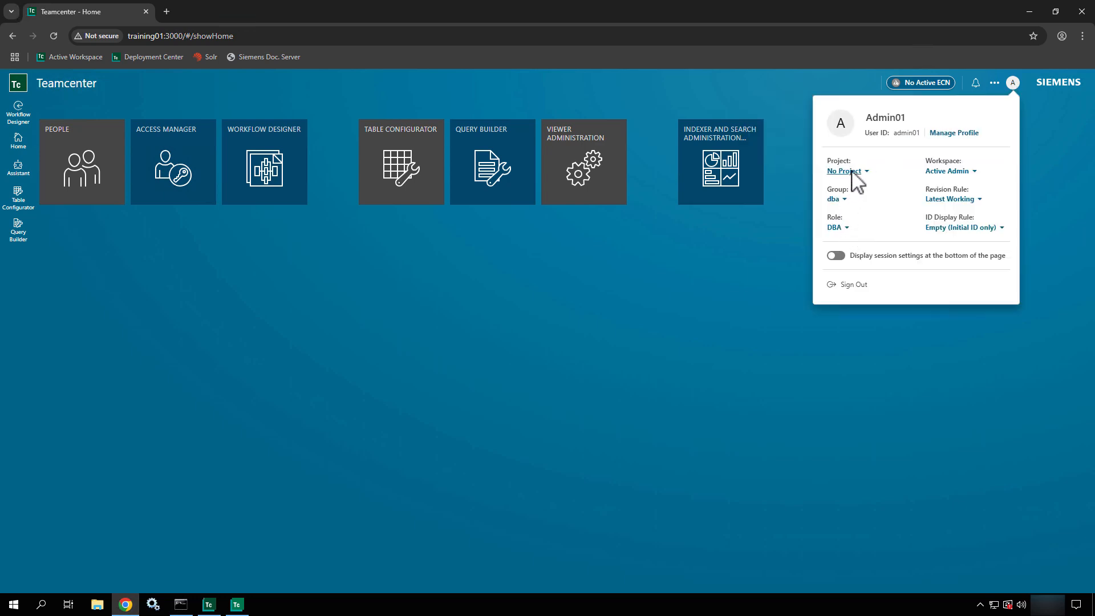
{"action": "left_click", "coordinate": [946, 171]}
{"action": "left_click", "coordinate": [942, 210]}
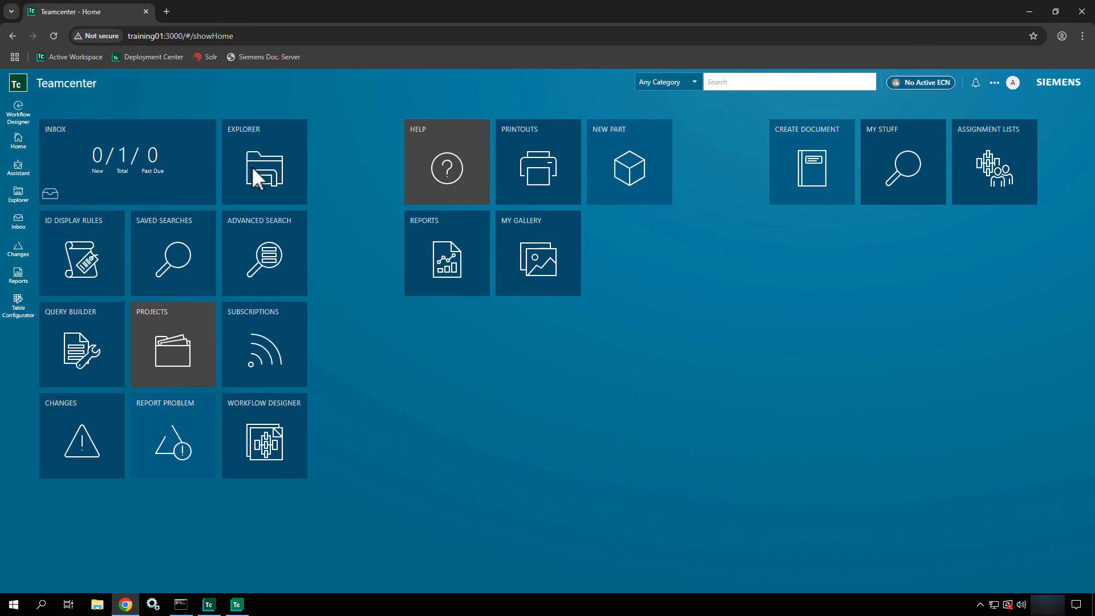
Step: Open the Inbox and display My Tasks as a table
{"action": "left_click", "coordinate": [172, 162]}
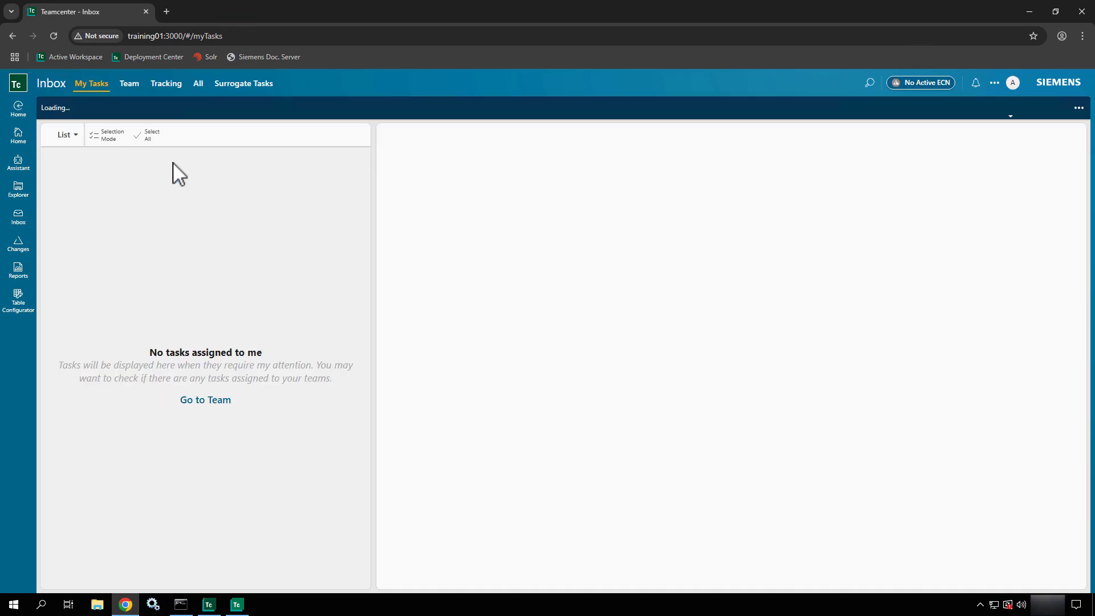
{"action": "left_click", "coordinate": [65, 143]}
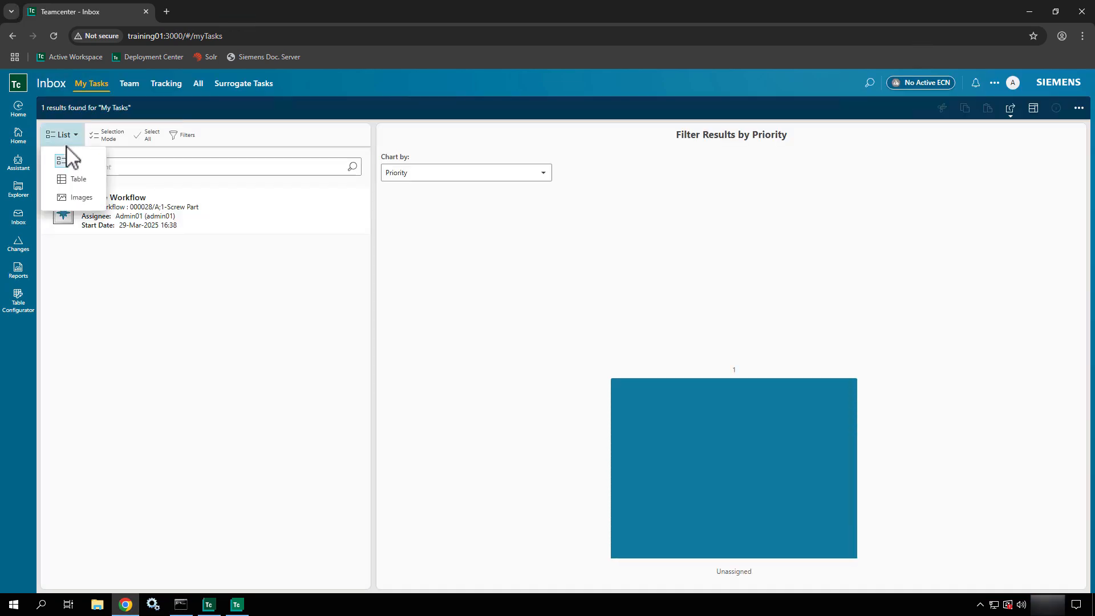
{"action": "left_click", "coordinate": [79, 180]}
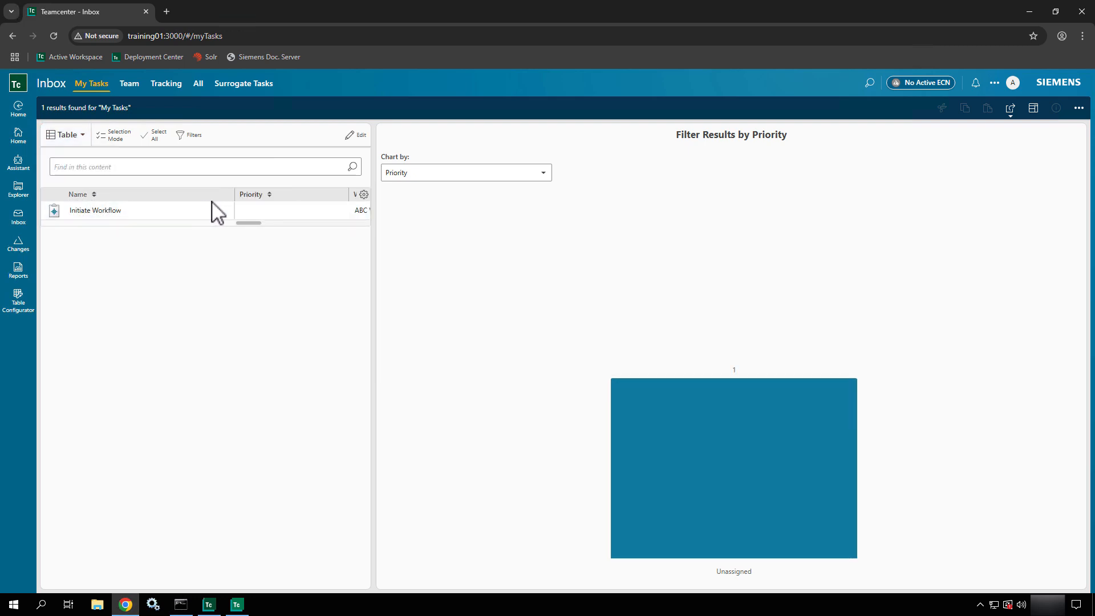
Step: Select the Initiate Workflow task and examine its overview, including the action, targets and properties
{"action": "left_click_drag", "start_coordinate": [252, 223], "coordinate": [225, 229]}
{"action": "left_click", "coordinate": [182, 227]}
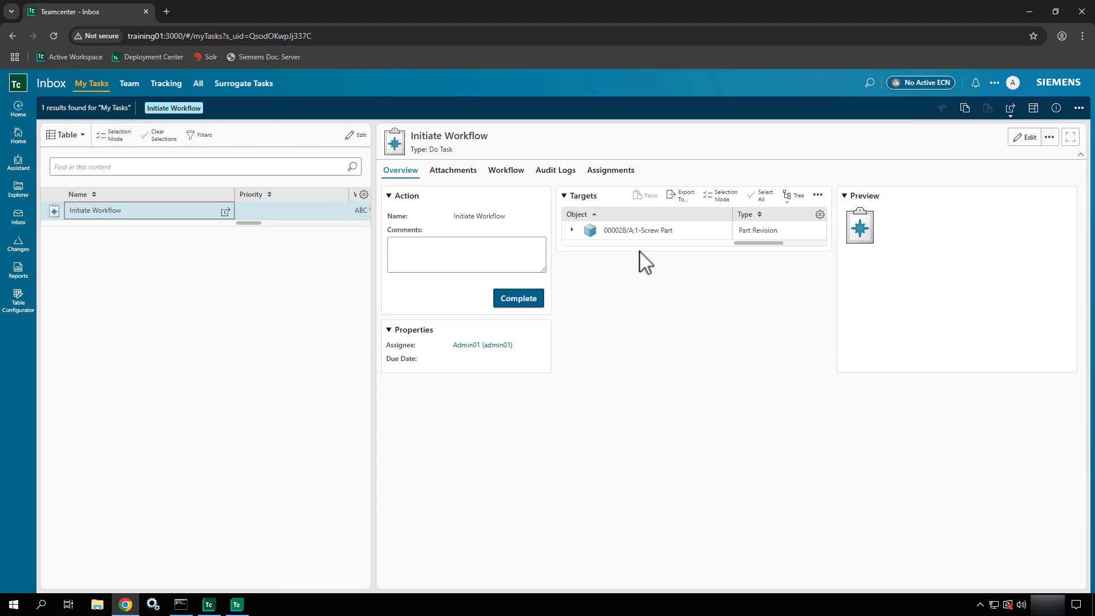
{"action": "mouse_move", "coordinate": [639, 251]}
{"action": "left_mouse_down"}
{"action": "mouse_move", "coordinate": [652, 301]}
{"action": "mouse_move", "coordinate": [684, 349]}
{"action": "left_mouse_up"}
{"action": "mouse_move", "coordinate": [377, 159]}
{"action": "left_mouse_down"}
{"action": "mouse_move", "coordinate": [727, 372]}
{"action": "mouse_move", "coordinate": [932, 467]}
{"action": "left_mouse_up"}
Step: Run a global search for 090* across any category
{"action": "left_click", "coordinate": [868, 83]}
{"action": "left_click", "coordinate": [844, 85]}
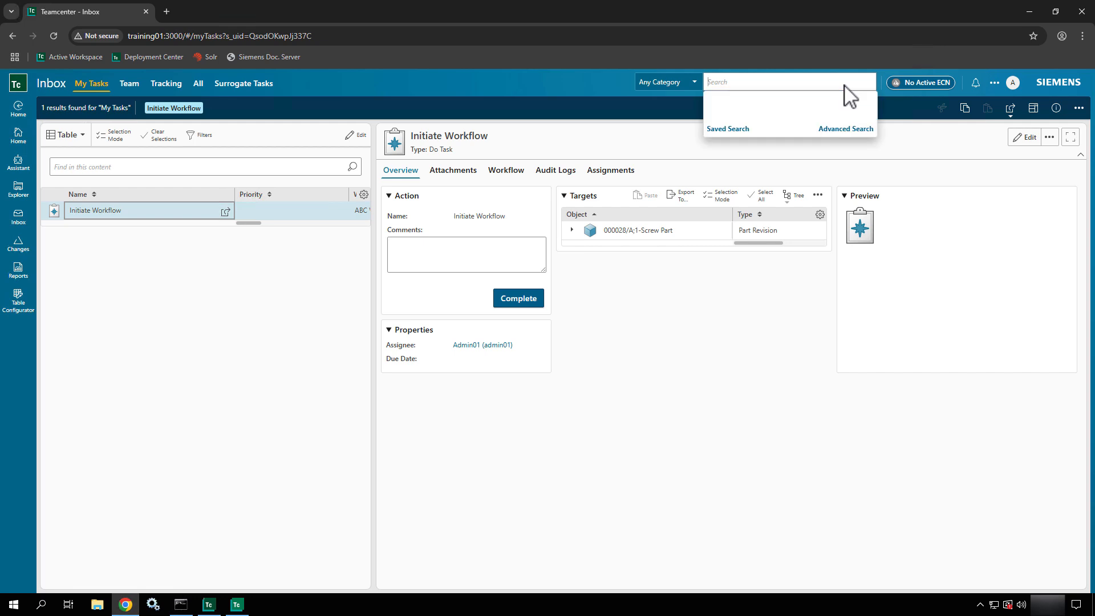
{"action": "type", "text": "090*"}
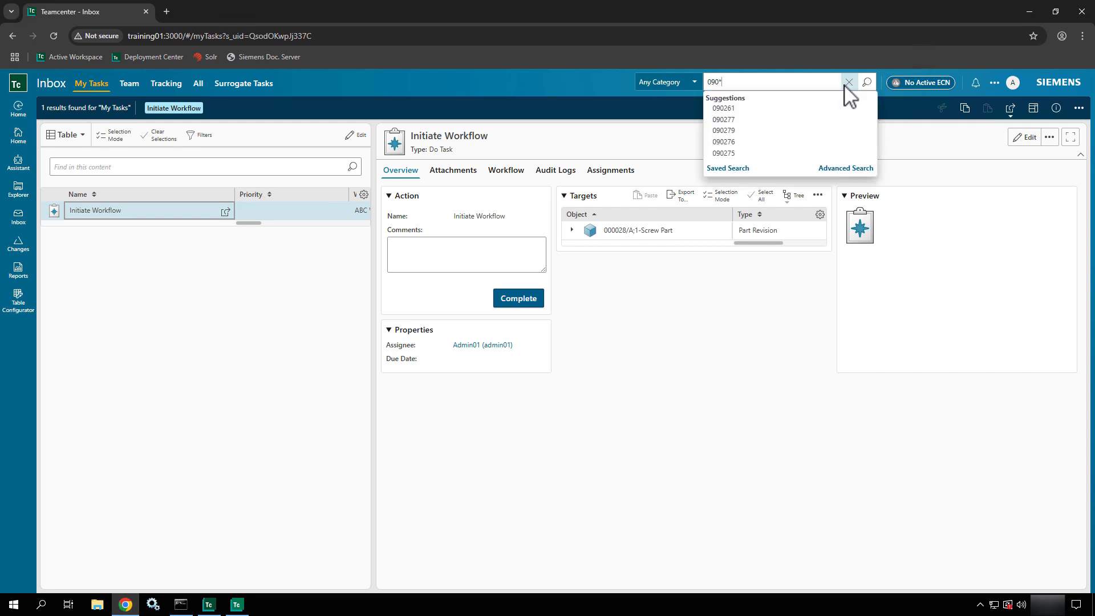
{"action": "key", "text": "Return"}
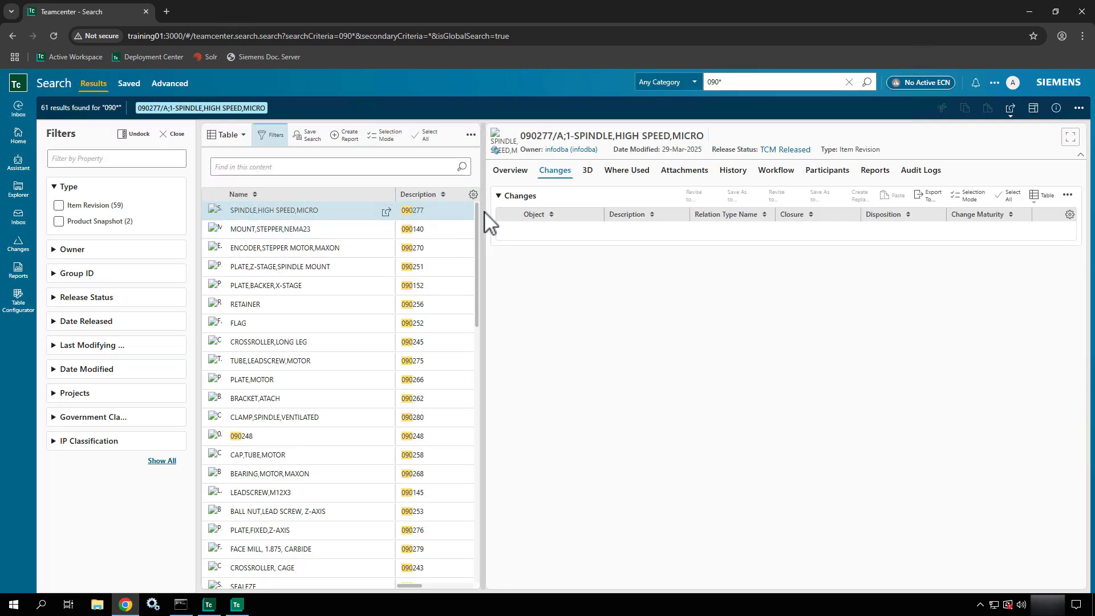
Step: Widen the search results table, check its display modes, and look through its columns up to In Process and Classified in
{"action": "left_click_drag", "start_coordinate": [484, 222], "coordinate": [765, 303]}
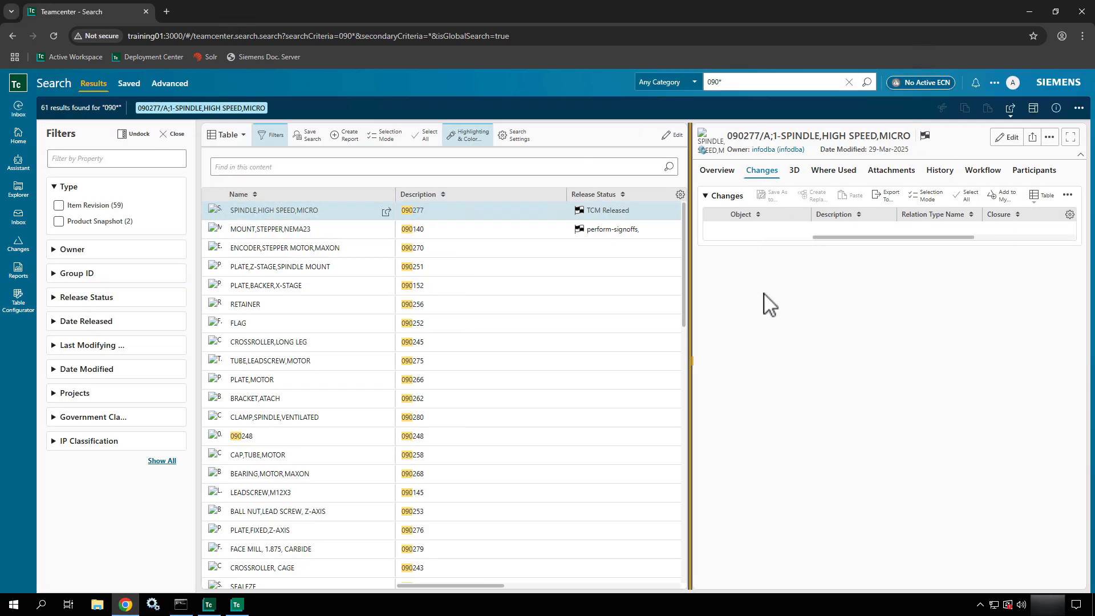
{"action": "left_click", "coordinate": [227, 135]}
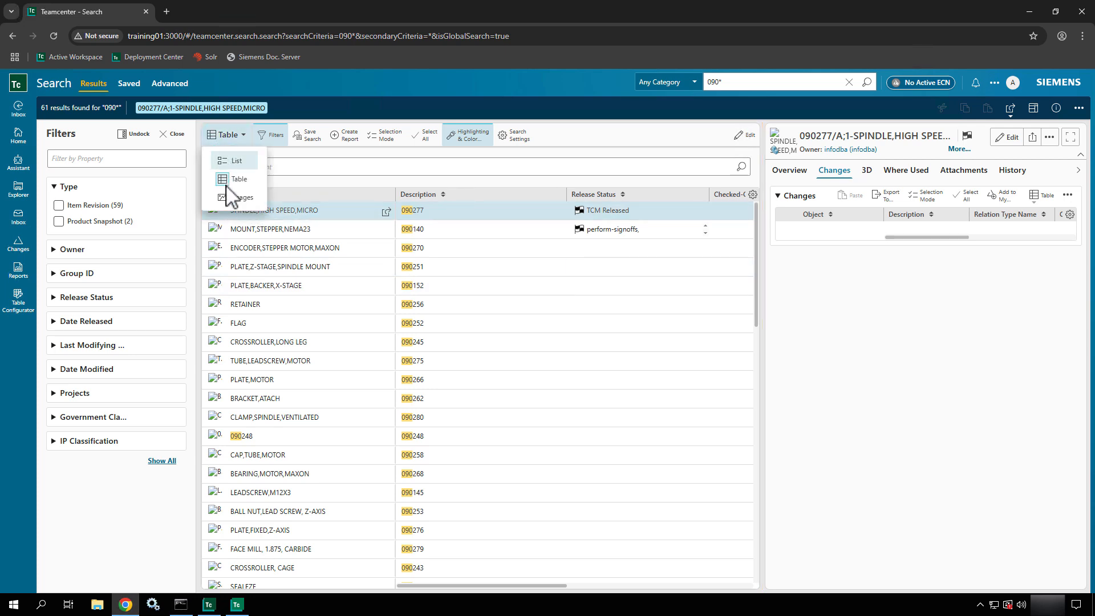
{"action": "left_click", "coordinate": [606, 147]}
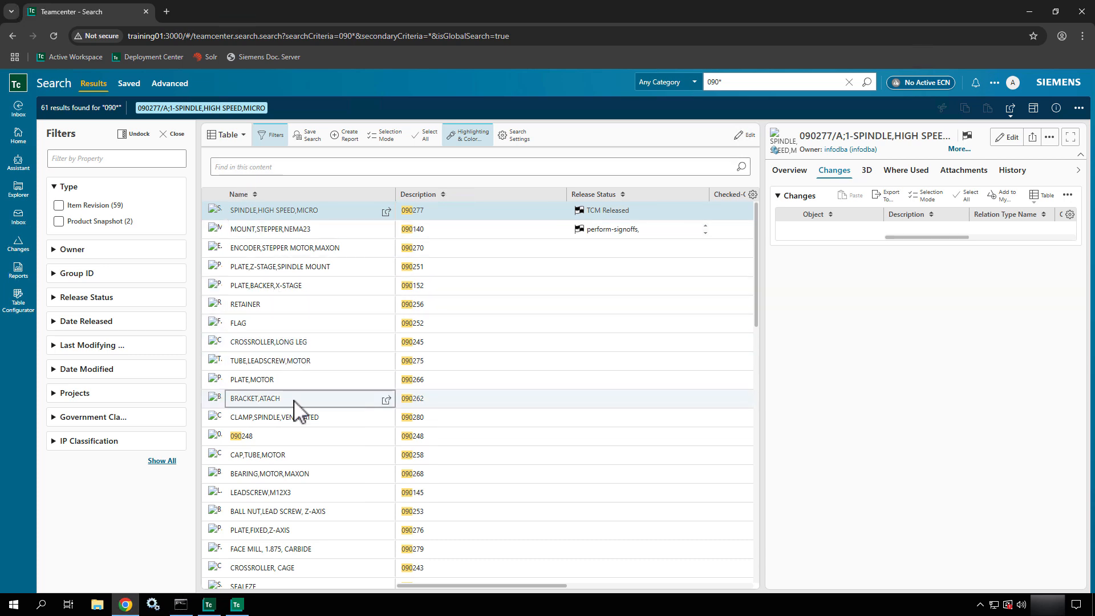
{"action": "left_click_drag", "start_coordinate": [420, 586], "coordinate": [666, 580]}
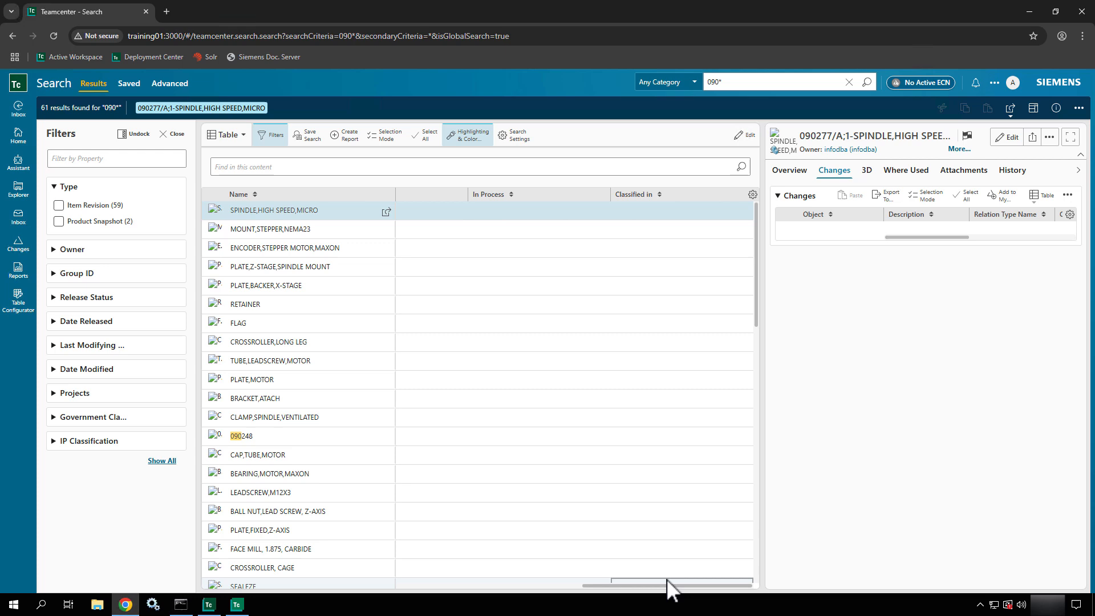
Step: Open the search results table's configuration in the Table Configurator, widen its details area, and review the configured column properties
{"action": "left_click", "coordinate": [753, 194]}
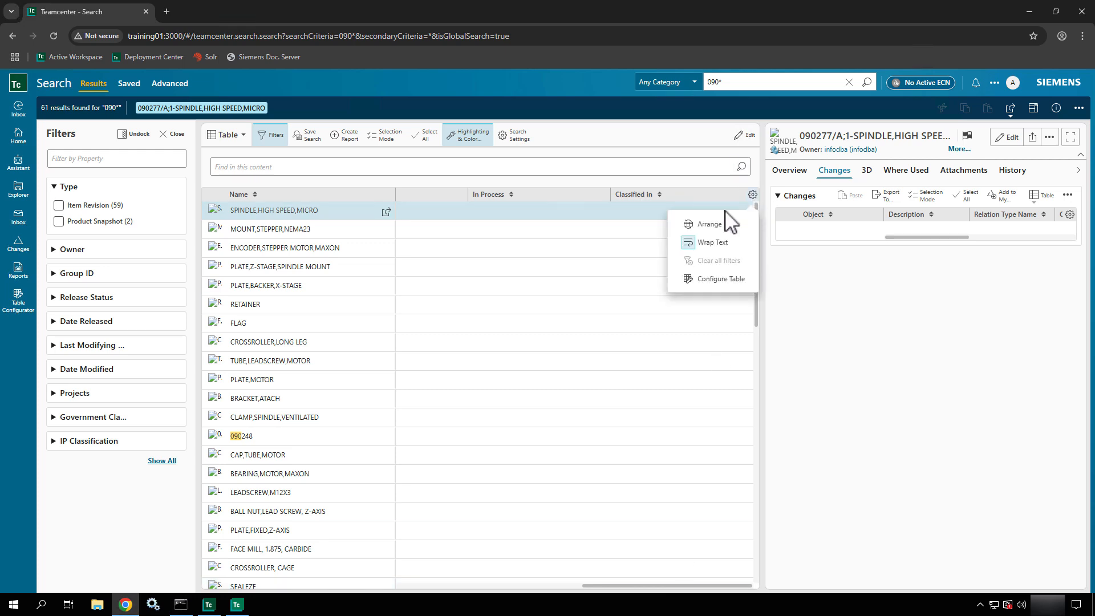
{"action": "left_click", "coordinate": [693, 280]}
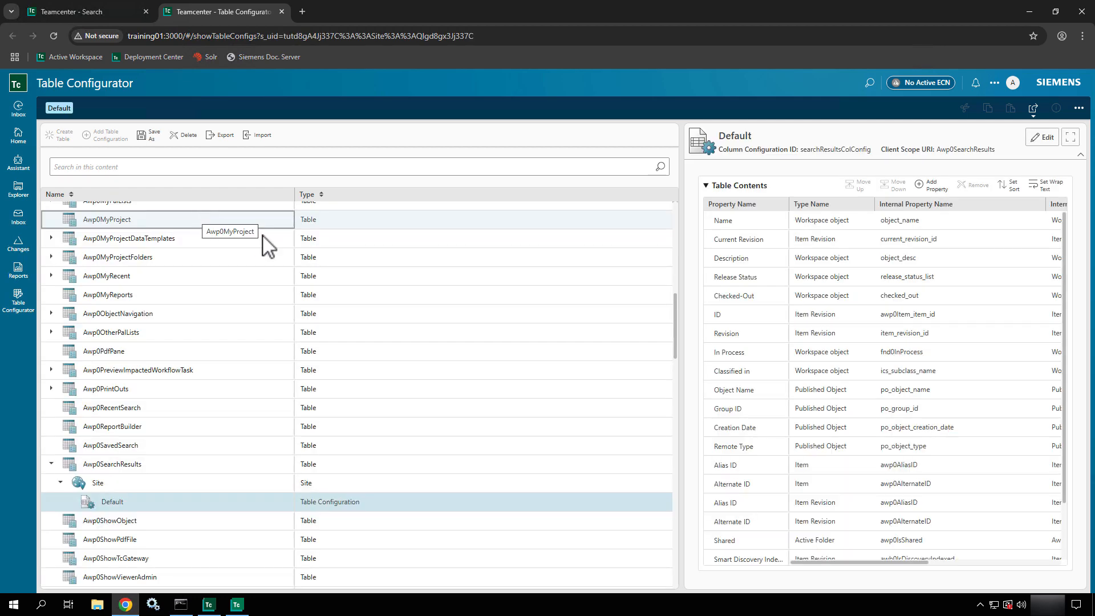
{"action": "left_click_drag", "start_coordinate": [682, 274], "coordinate": [325, 245]}
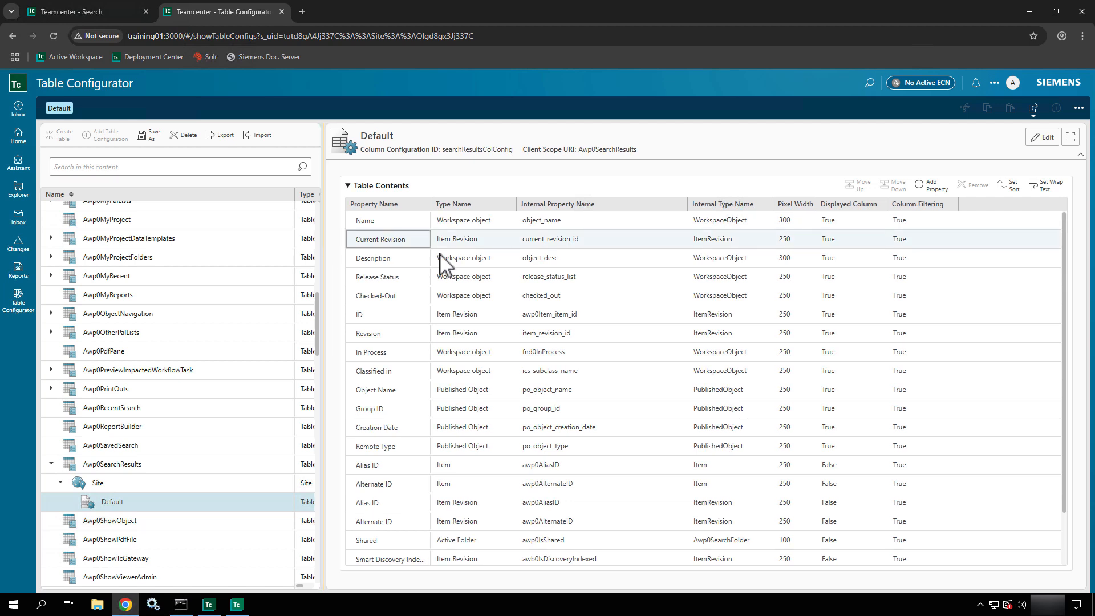
{"action": "left_click", "coordinate": [459, 240]}
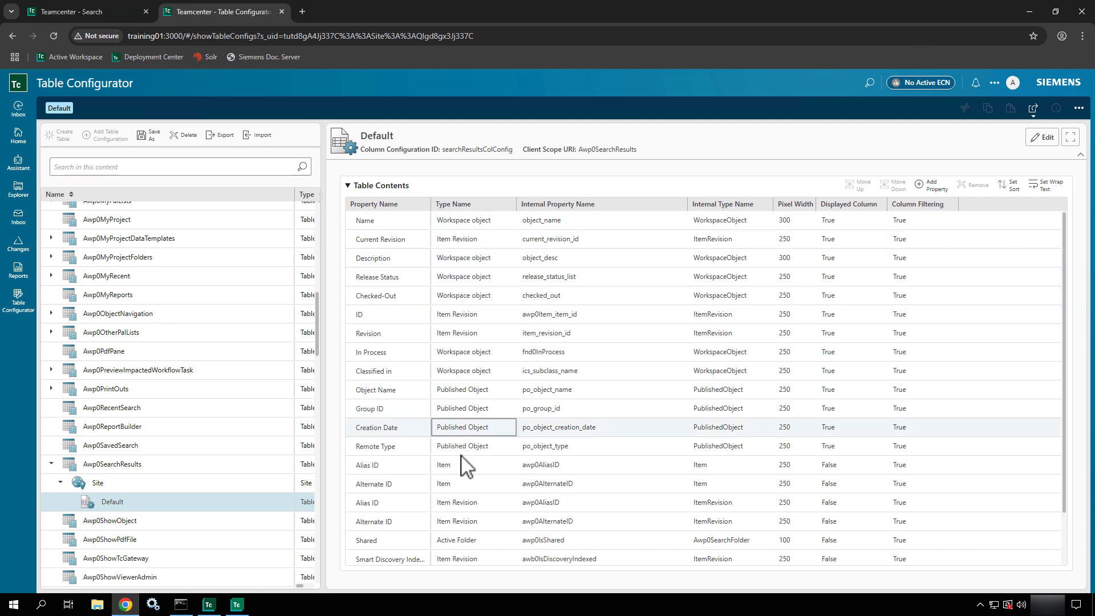
{"action": "scroll", "coordinate": [456, 560], "scroll_direction": "down", "scroll_amount": 1}
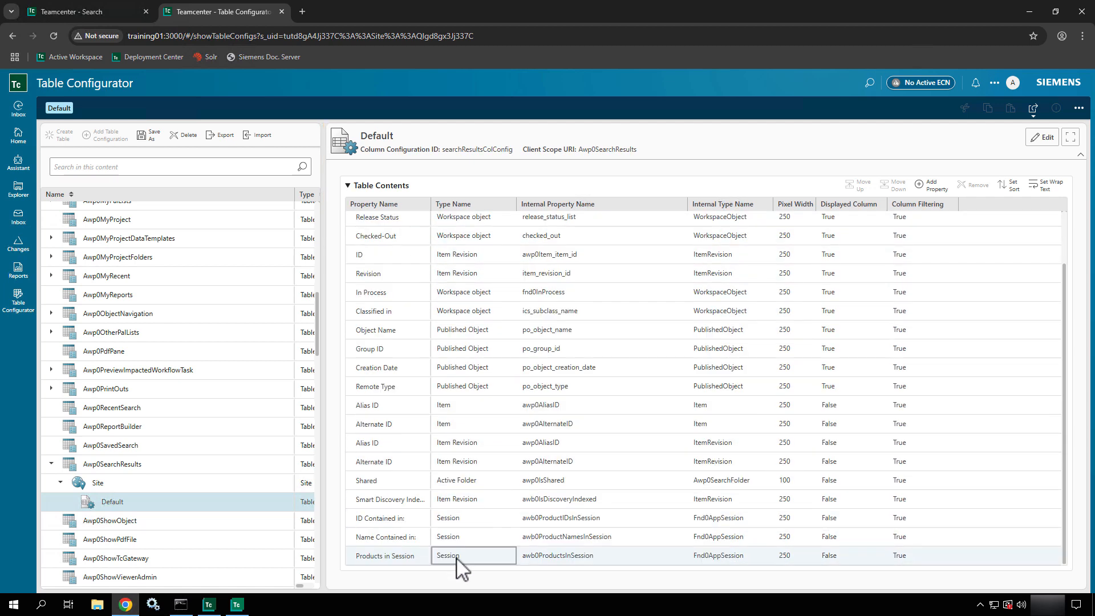
{"action": "scroll", "coordinate": [461, 568], "scroll_direction": "up", "scroll_amount": 1}
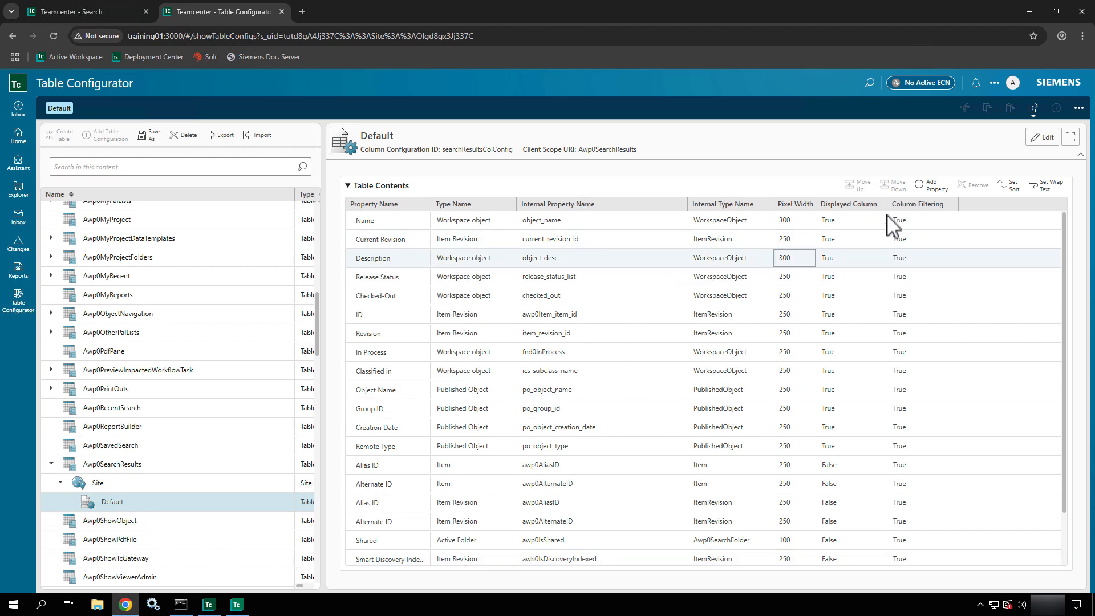
Step: Start adding a property to the search results configuration and set its type to Item Revision
{"action": "left_click", "coordinate": [935, 190]}
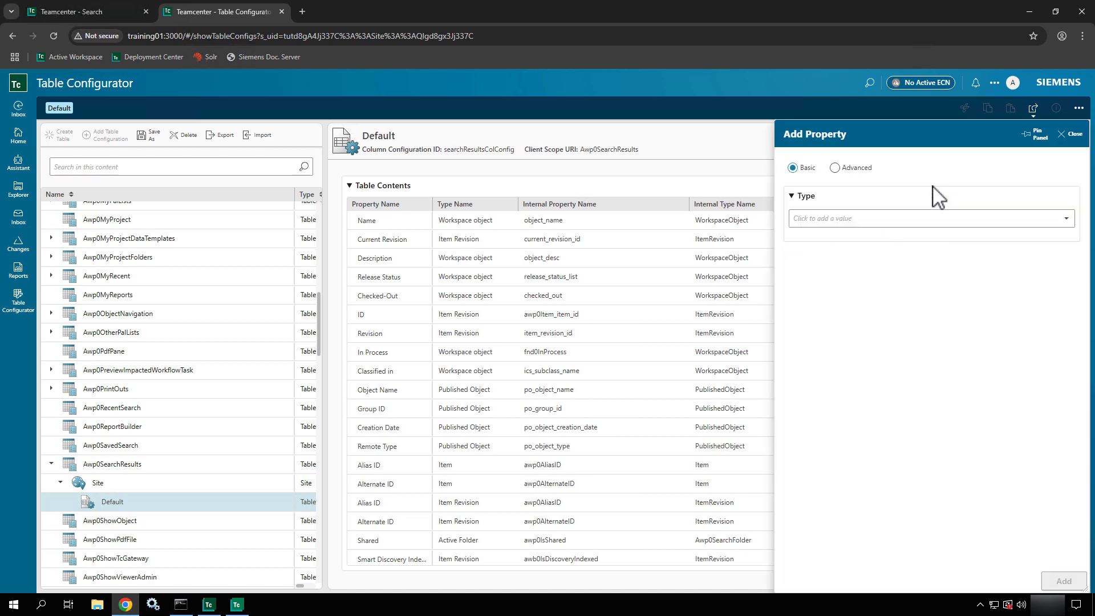
{"action": "left_click", "coordinate": [841, 221]}
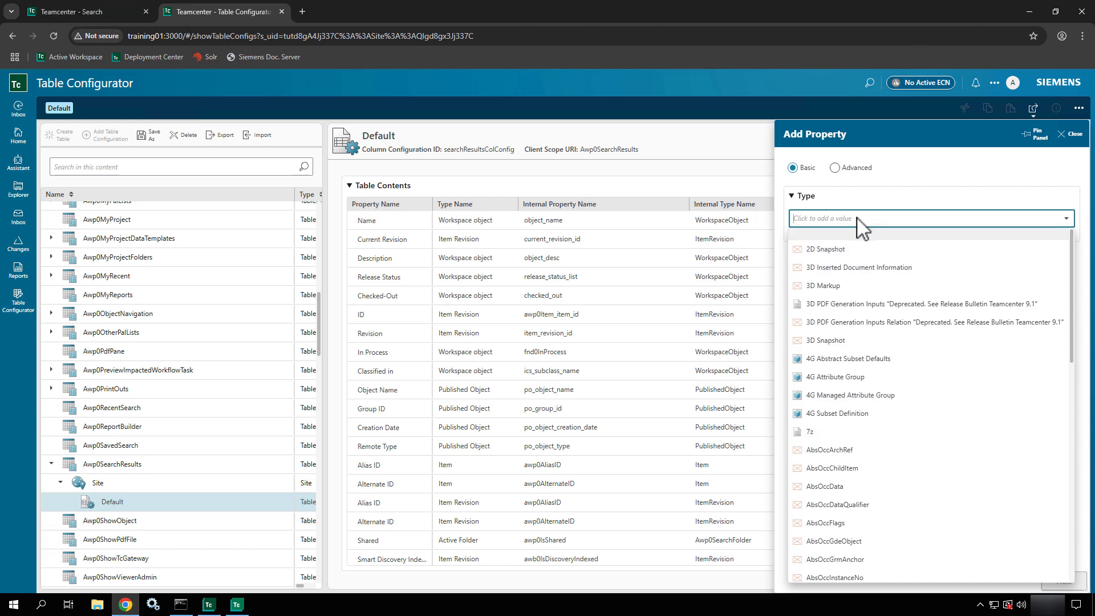
{"action": "type", "text": "Item R"}
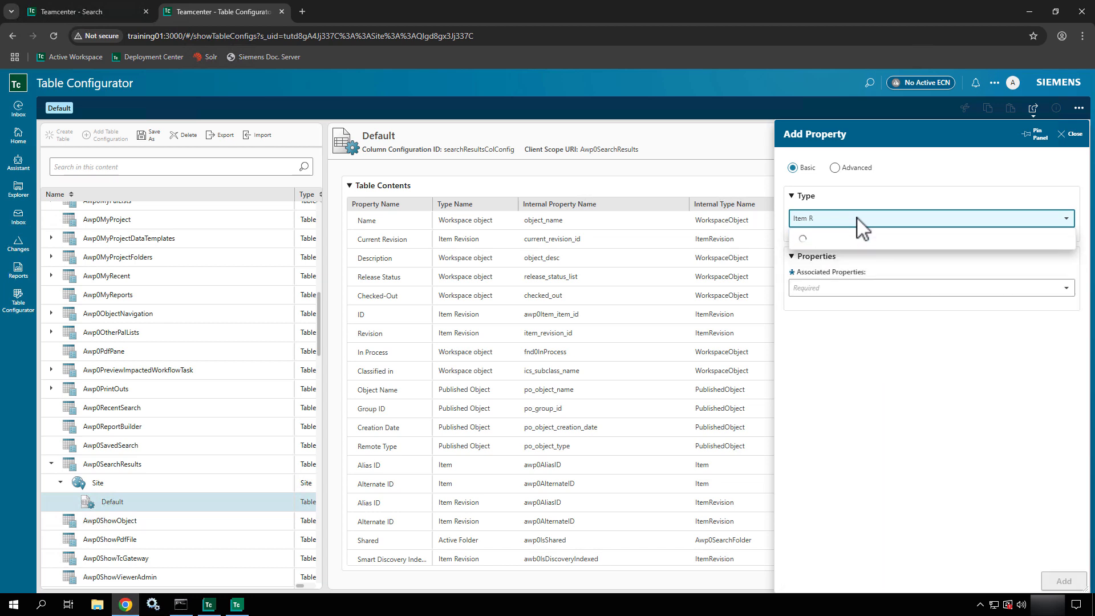
{"action": "type", "text": "e"}
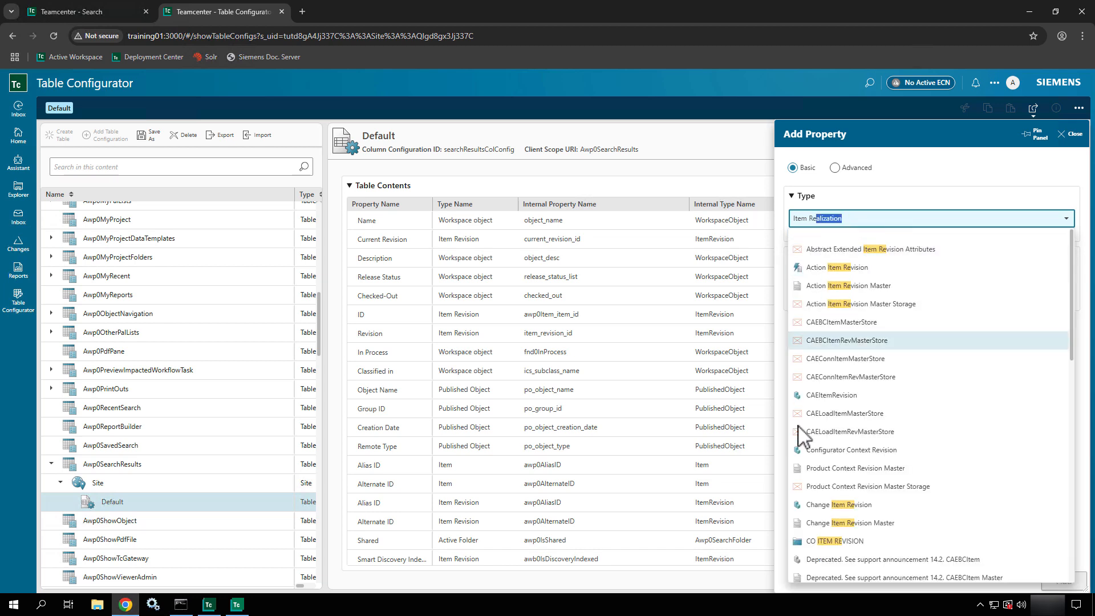
{"action": "scroll", "coordinate": [845, 349], "scroll_direction": "down", "scroll_amount": 10}
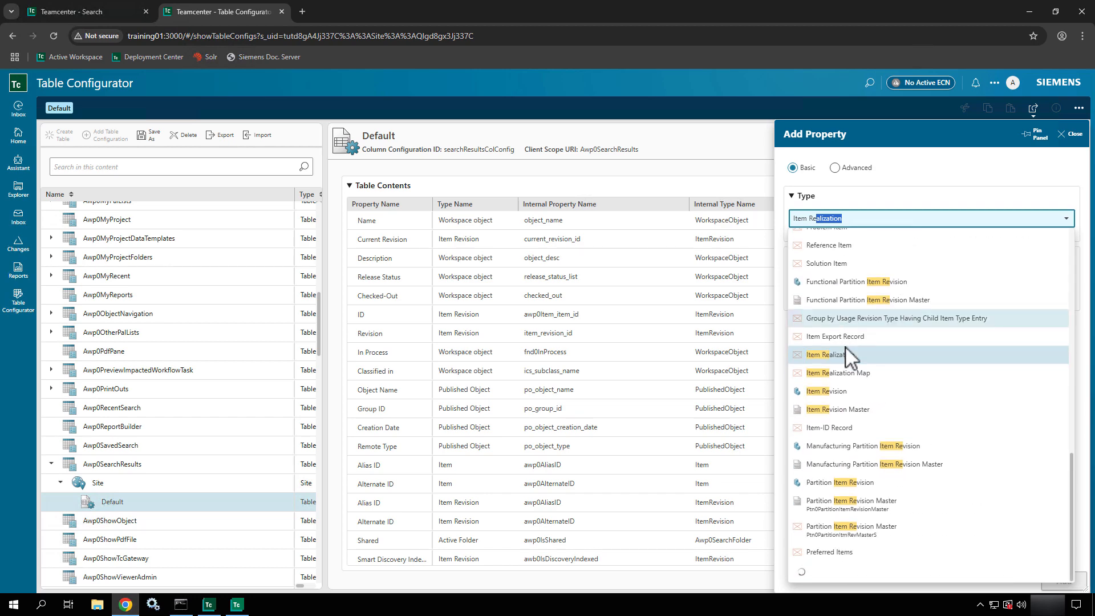
{"action": "scroll", "coordinate": [845, 347], "scroll_direction": "down", "scroll_amount": 3}
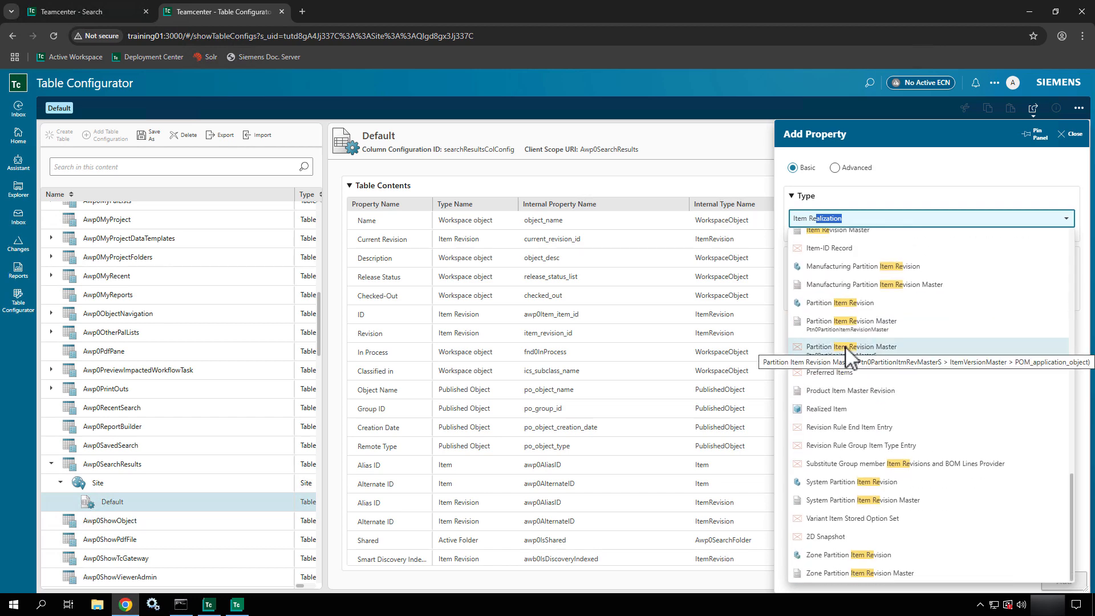
{"action": "type", "text": "vis"}
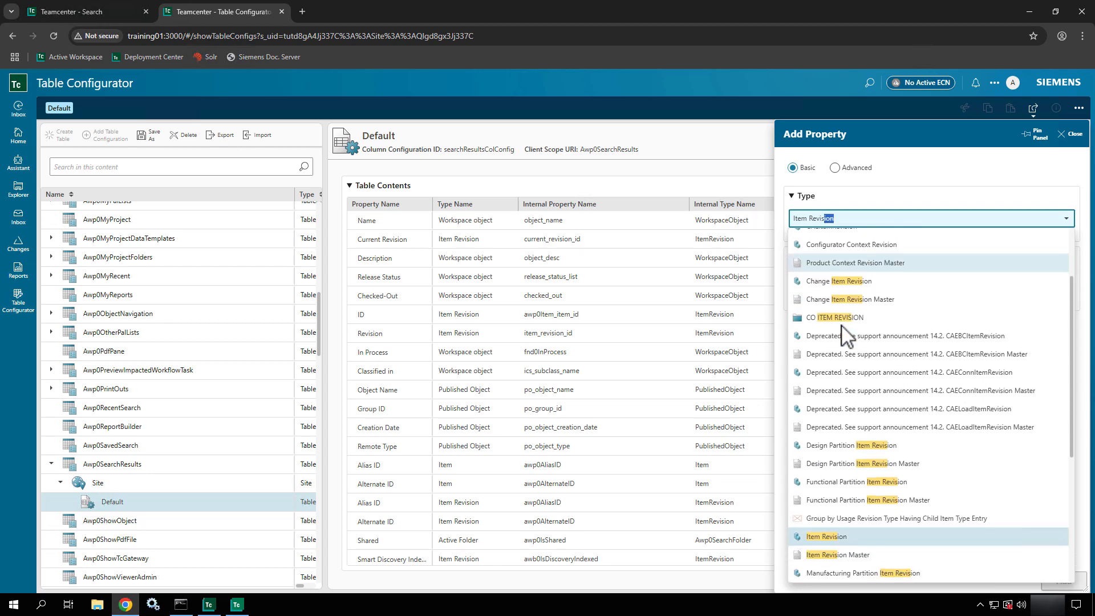
{"action": "left_click", "coordinate": [836, 334]}
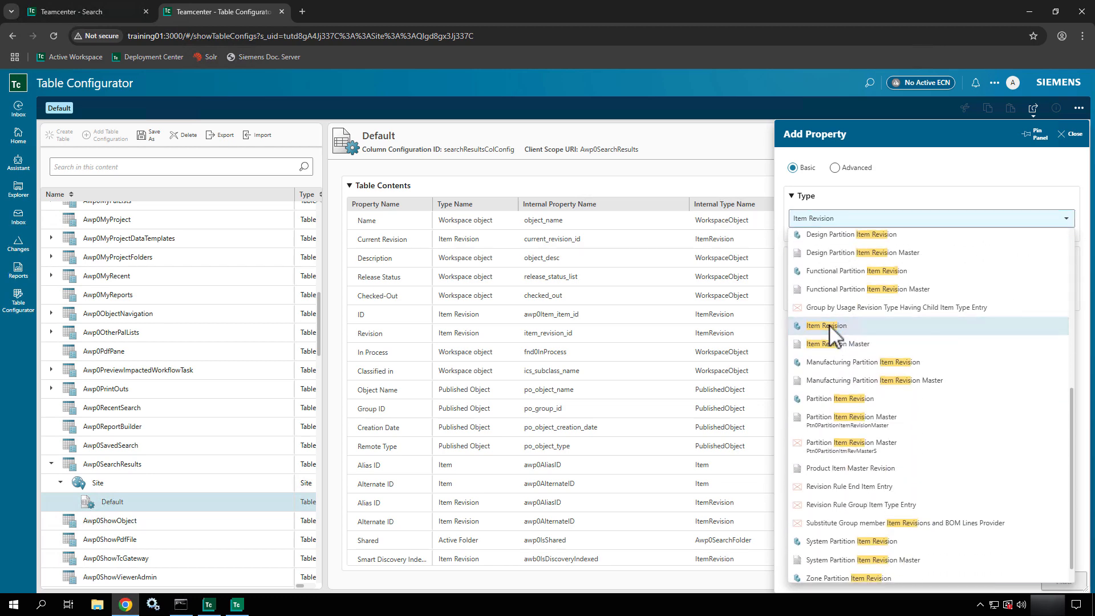
Step: Choose 3D Snapshot and Active Change as the associated properties and add them to the table contents
{"action": "left_click", "coordinate": [848, 289]}
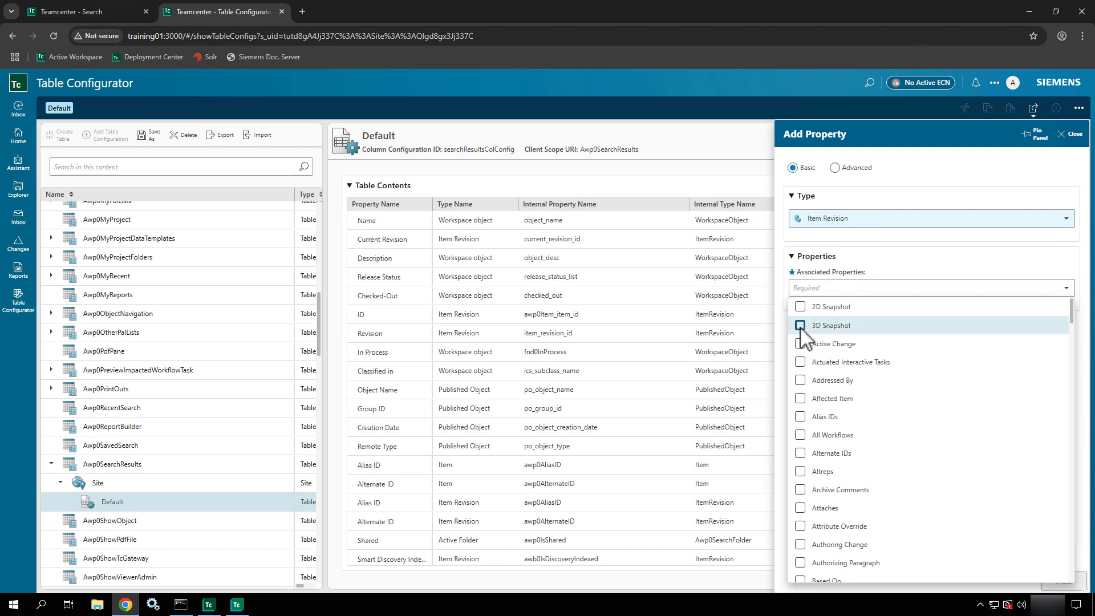
{"action": "left_click", "coordinate": [801, 328]}
{"action": "left_click", "coordinate": [971, 254]}
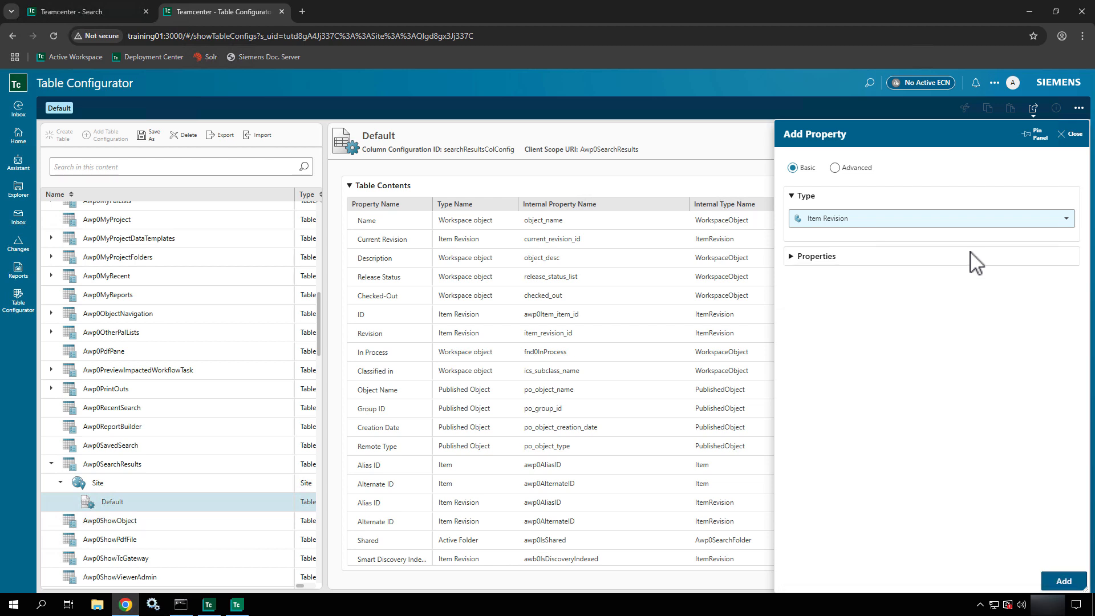
{"action": "left_click", "coordinate": [840, 256]}
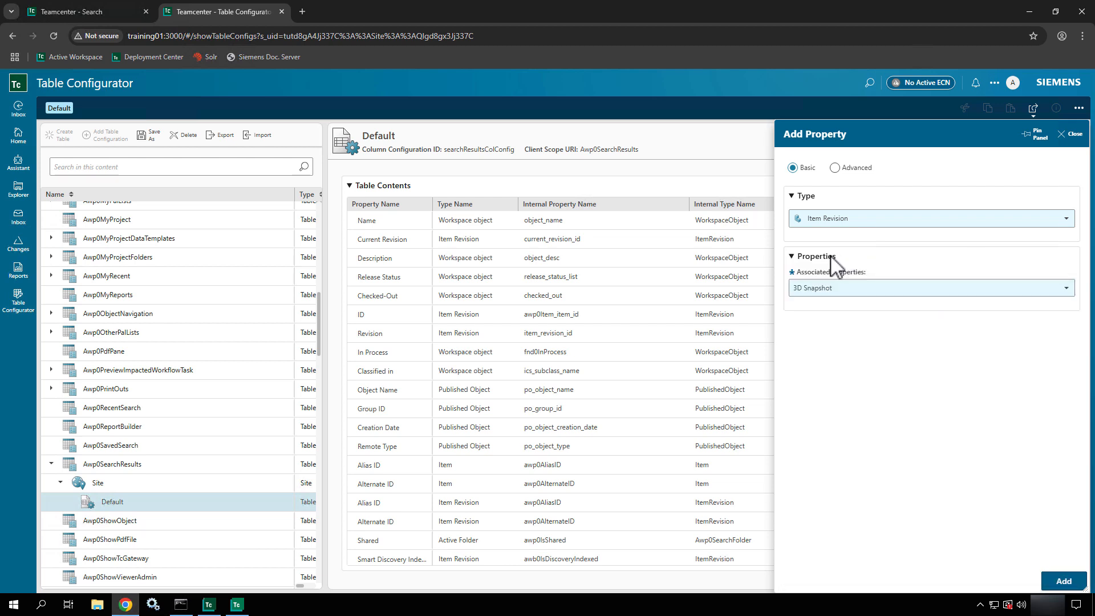
{"action": "left_click", "coordinate": [855, 291]}
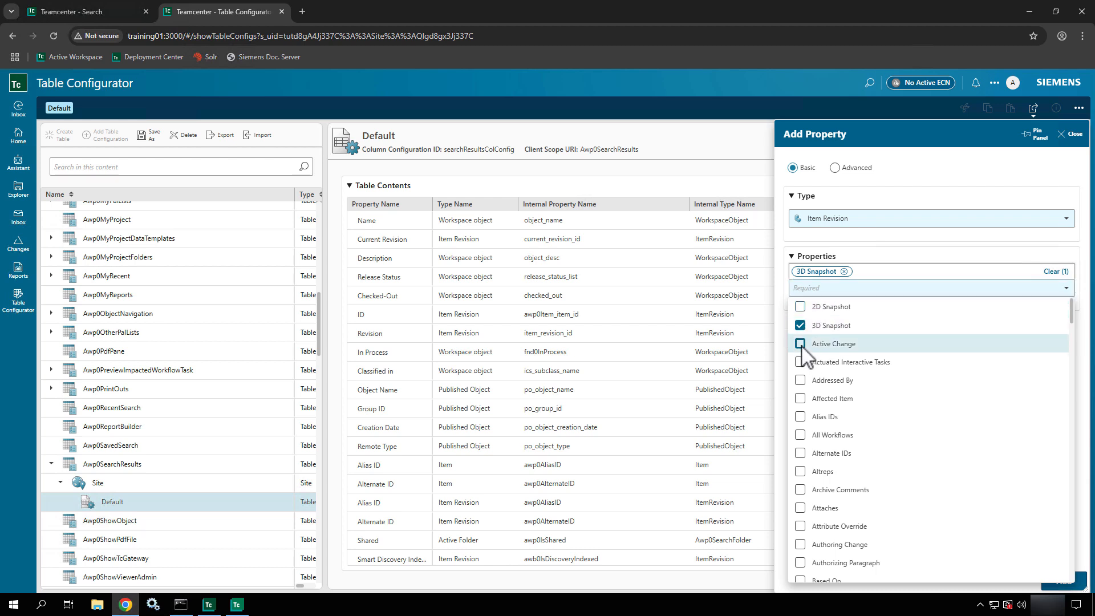
{"action": "left_click", "coordinate": [800, 344]}
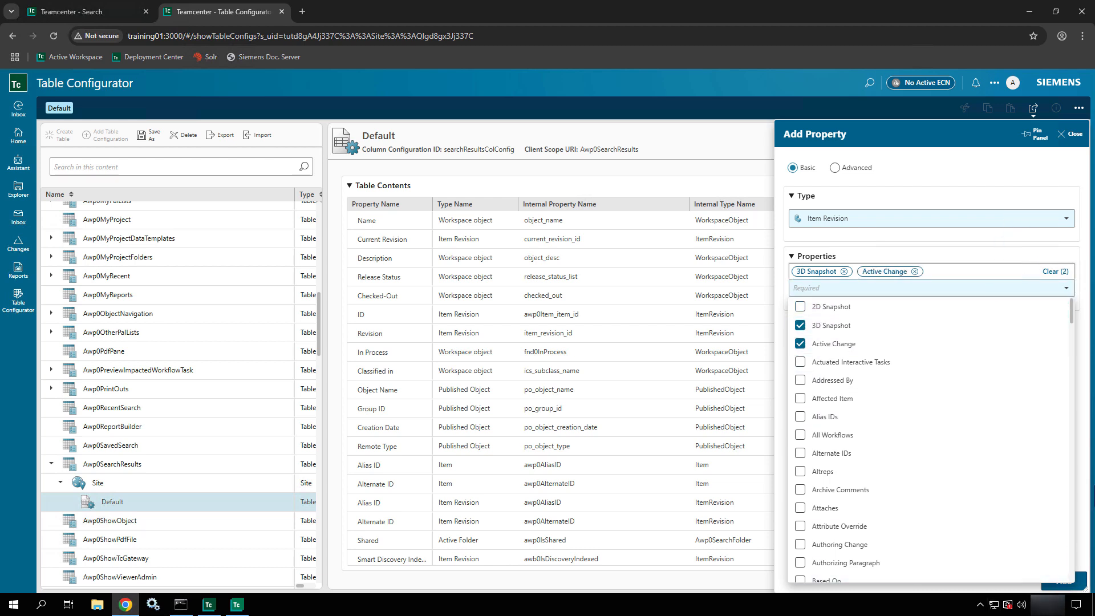
{"action": "left_click", "coordinate": [1087, 488]}
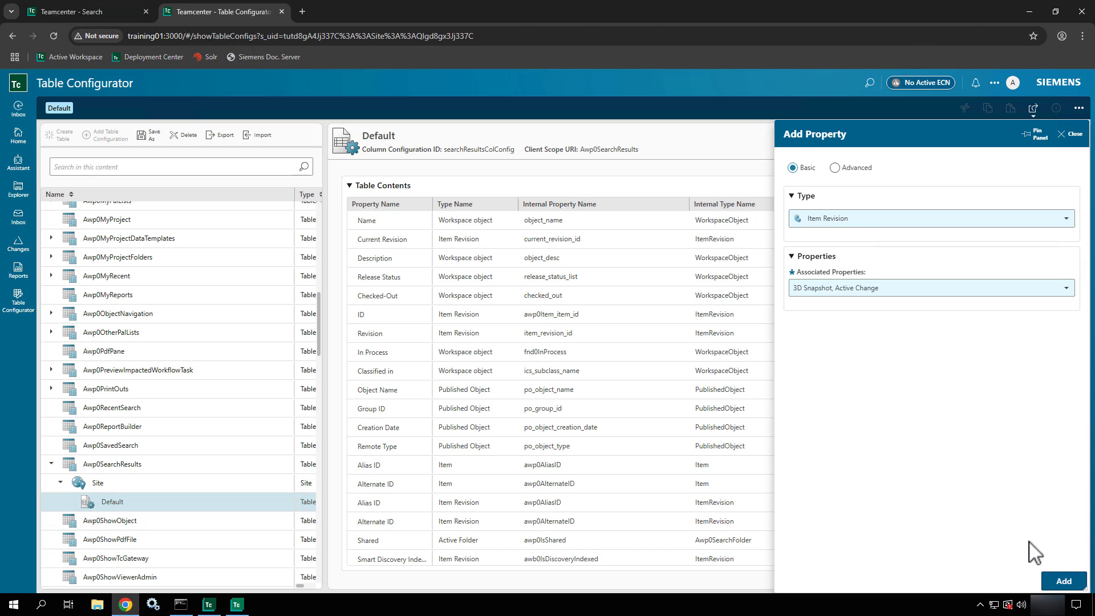
{"action": "left_click", "coordinate": [1055, 583]}
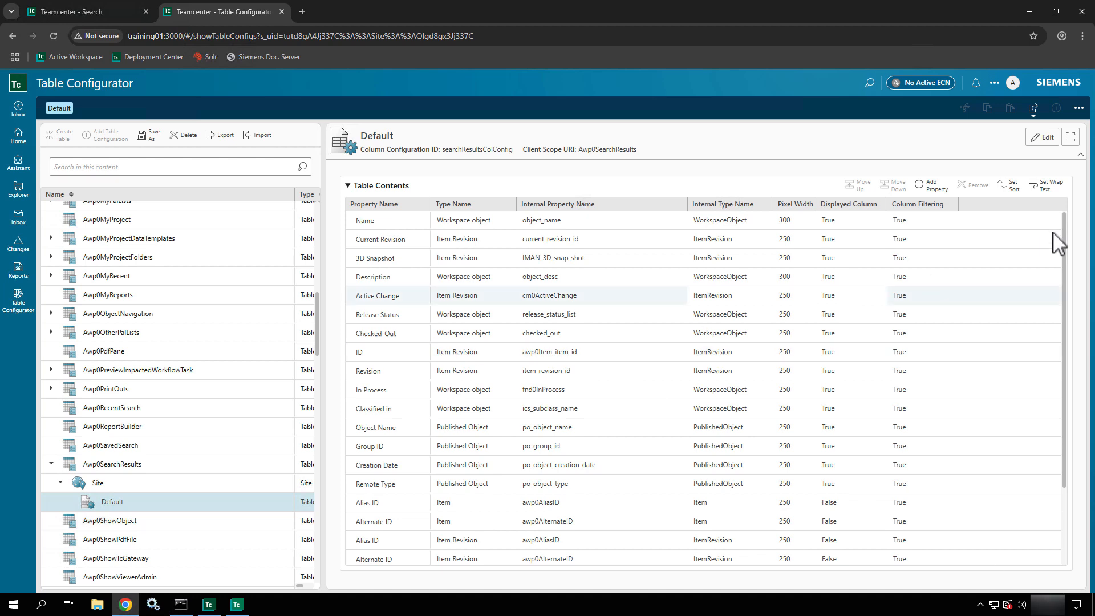
Step: Start adding an advanced property with the type 4G Managed Attribute Group
{"action": "left_click", "coordinate": [944, 191]}
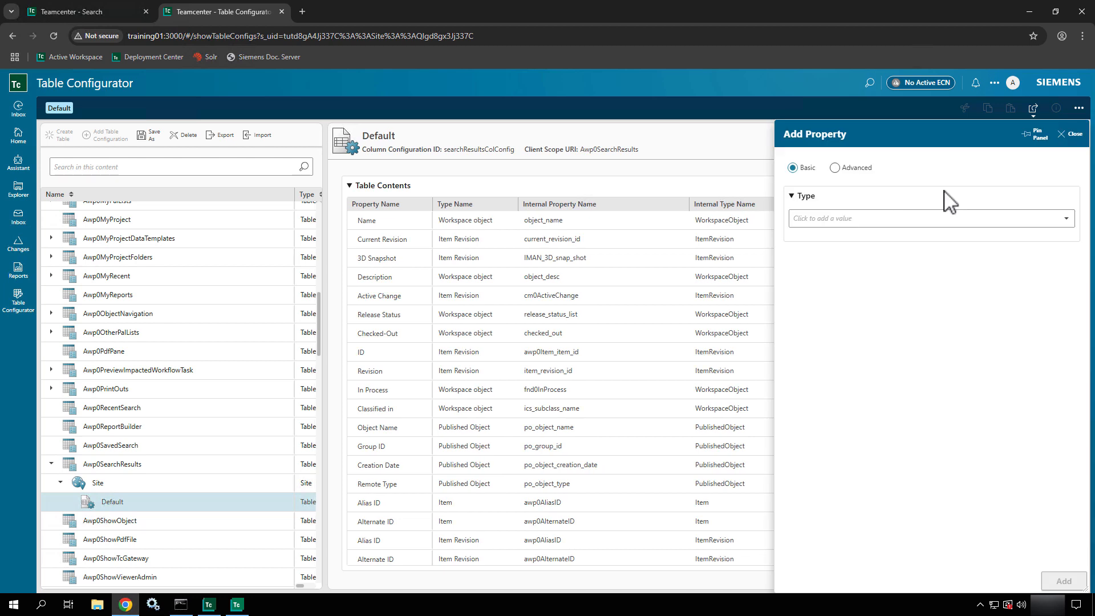
{"action": "left_click", "coordinate": [836, 168]}
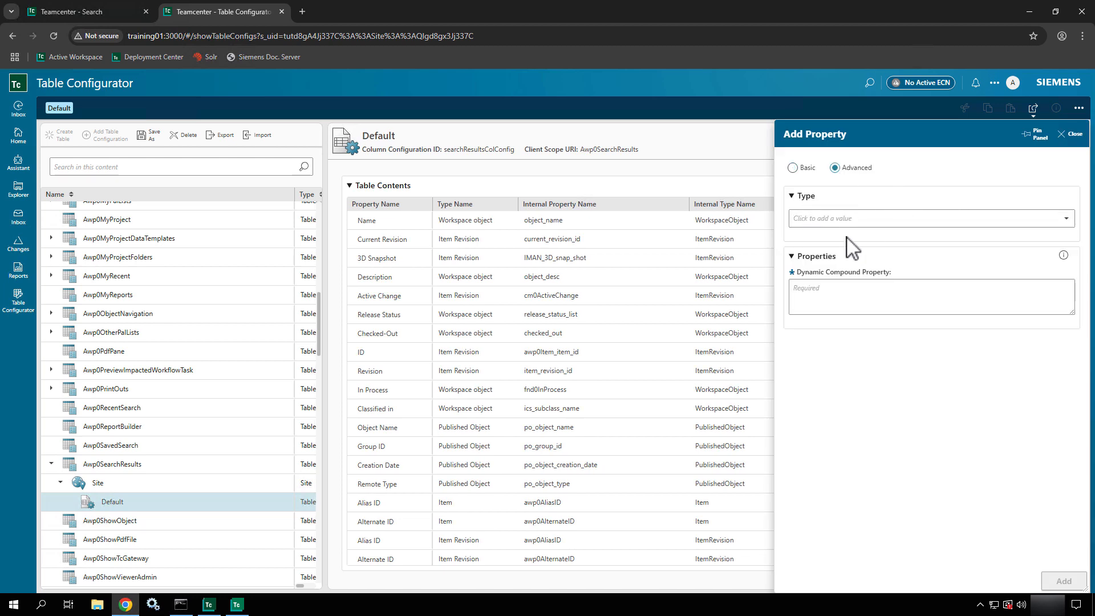
{"action": "left_click", "coordinate": [844, 219]}
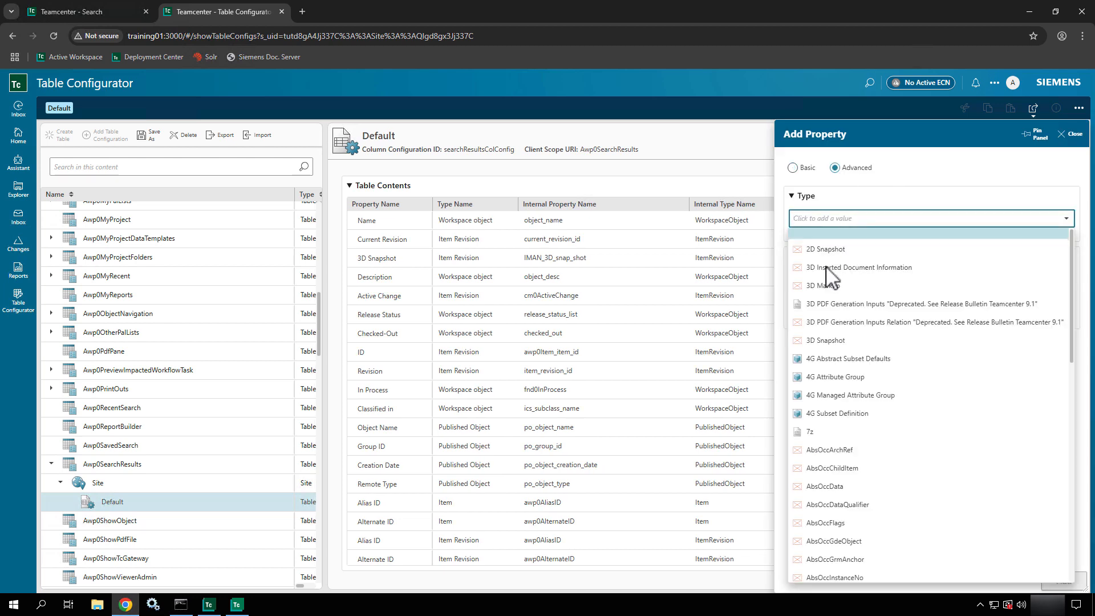
{"action": "left_click", "coordinate": [827, 395]}
{"action": "left_click", "coordinate": [823, 303]}
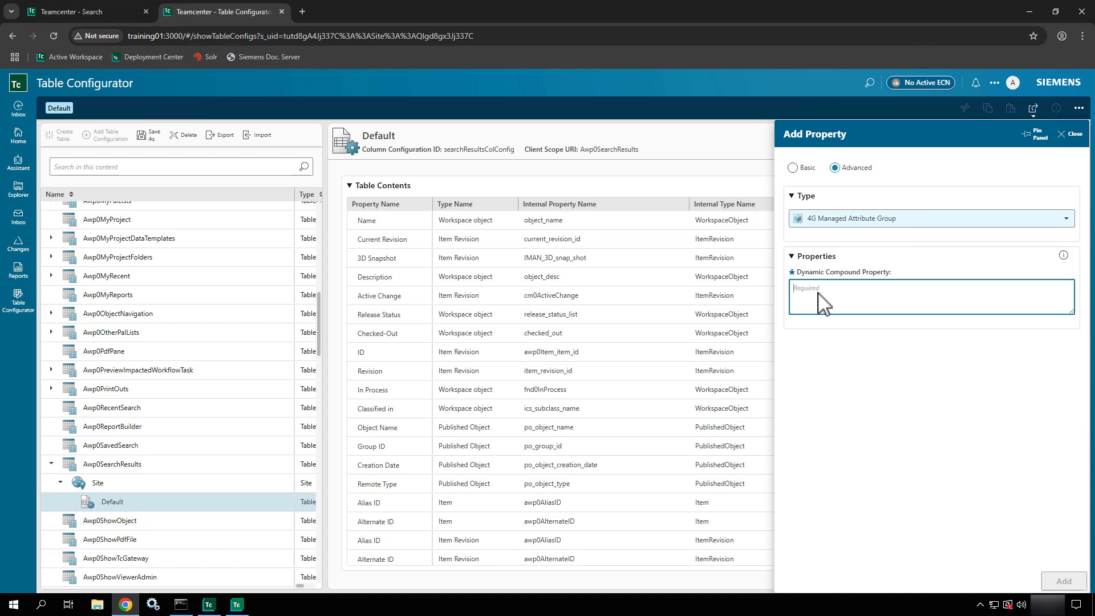
Step: Enter REF(IMAN_specification,WorkspaceObject).object_name as a sample dynamic compound property and clear it again
{"action": "type", "text": "REF"}
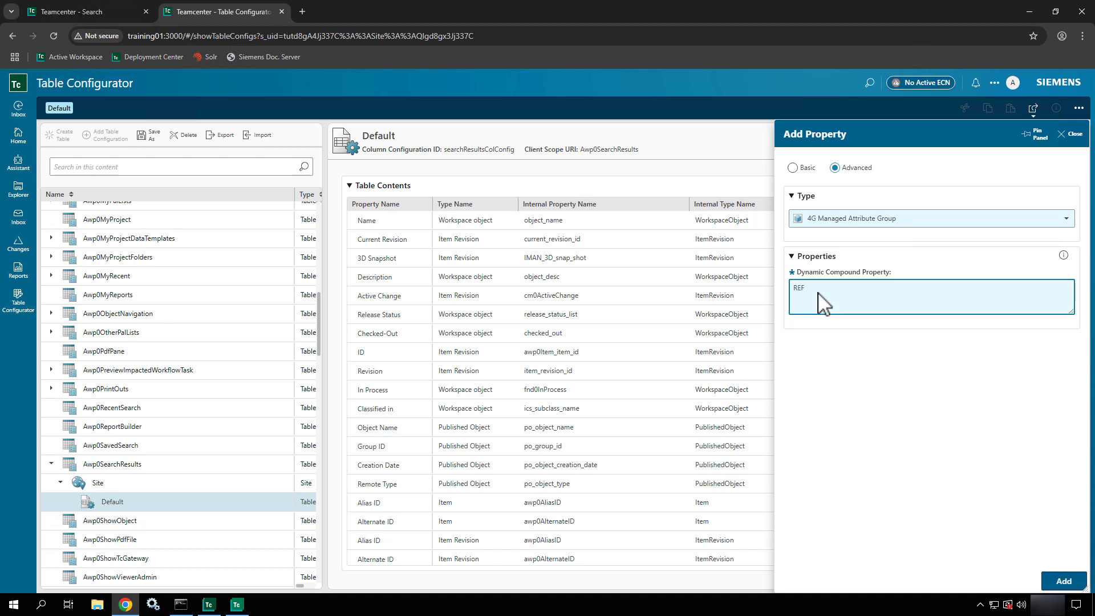
{"action": "type", "text": "(IMAN_specification,Workf"}
{"action": "key", "text": "BackSpace"}
{"action": "type", "text": "spa"}
{"action": "type", "text": "t).obje"}
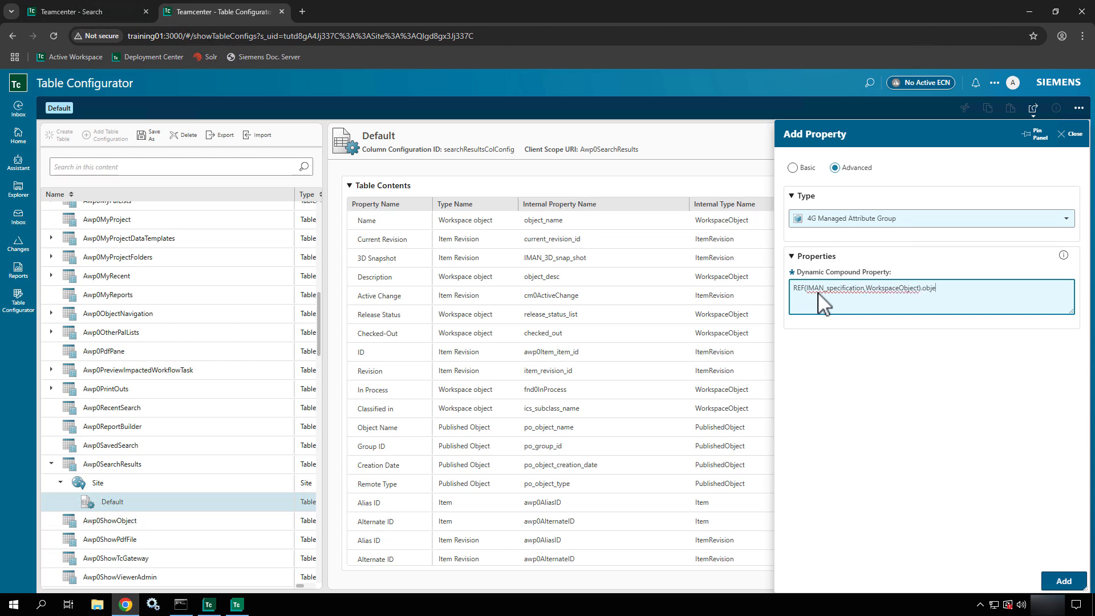
{"action": "type", "text": "ct_name"}
{"action": "key", "text": "BackSpace"}
{"action": "key", "text": "BackSpace"}
{"action": "key", "text": "BackSpace"}
{"action": "key", "text": "BackSpace"}
{"action": "key", "text": "BackSpace"}
{"action": "key", "text": "BackSpace"}
{"action": "key", "text": "BackSpace"}
{"action": "key", "text": "BackSpace"}
{"action": "key", "text": "BackSpace"}
{"action": "key", "text": "BackSpace"}
{"action": "key", "text": "BackSpace"}
{"action": "key", "text": "BackSpace"}
{"action": "key", "text": "BackSpace"}
{"action": "key", "text": "BackSpace"}
{"action": "key", "text": "BackSpace"}
{"action": "key", "text": "BackSpace"}
{"action": "key", "text": "BackSpace"}
{"action": "key", "text": "BackSpace"}
{"action": "key", "text": "BackSpace"}
{"action": "key", "text": "BackSpace"}
{"action": "key", "text": "BackSpace"}
{"action": "key", "text": "BackSpace"}
{"action": "key", "text": "BackSpace"}
{"action": "key", "text": "BackSpace"}
{"action": "key", "text": "BackSpace"}
{"action": "key", "text": "BackSpace"}
{"action": "key", "text": "BackSpace"}
{"action": "key", "text": "BackSpace"}
{"action": "key", "text": "BackSpace"}
{"action": "key", "text": "BackSpace"}
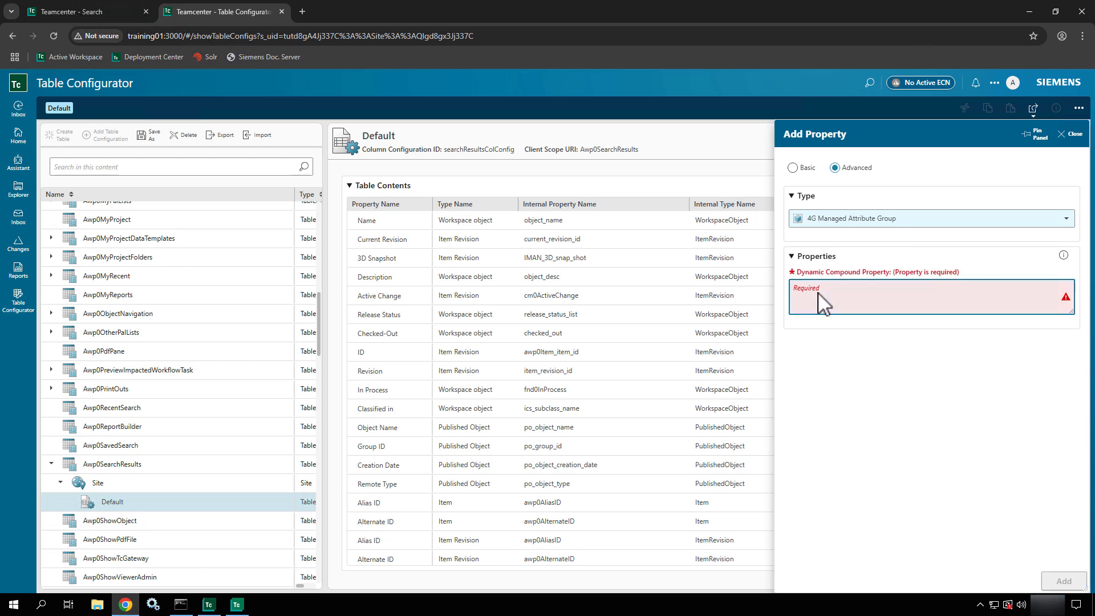
{"action": "type", "text": "RE"}
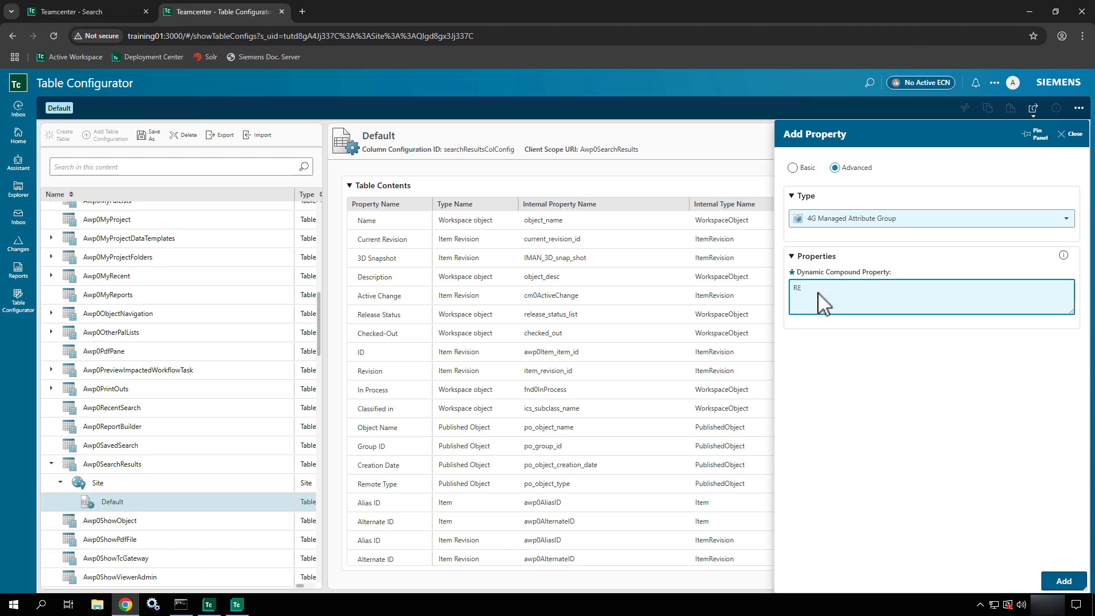
{"action": "key", "text": "BackSpace"}
{"action": "key", "text": "BackSpace"}
Step: Enter the dynamic compound property GRMREL(IMAN_specificaation,Dataset).secondary_object and try to add it
{"action": "type", "text": "GRMREL(IMAN_specificaation,Datasets"}
{"action": "key", "text": "BackSpace"}
{"action": "type", "text": ")."}
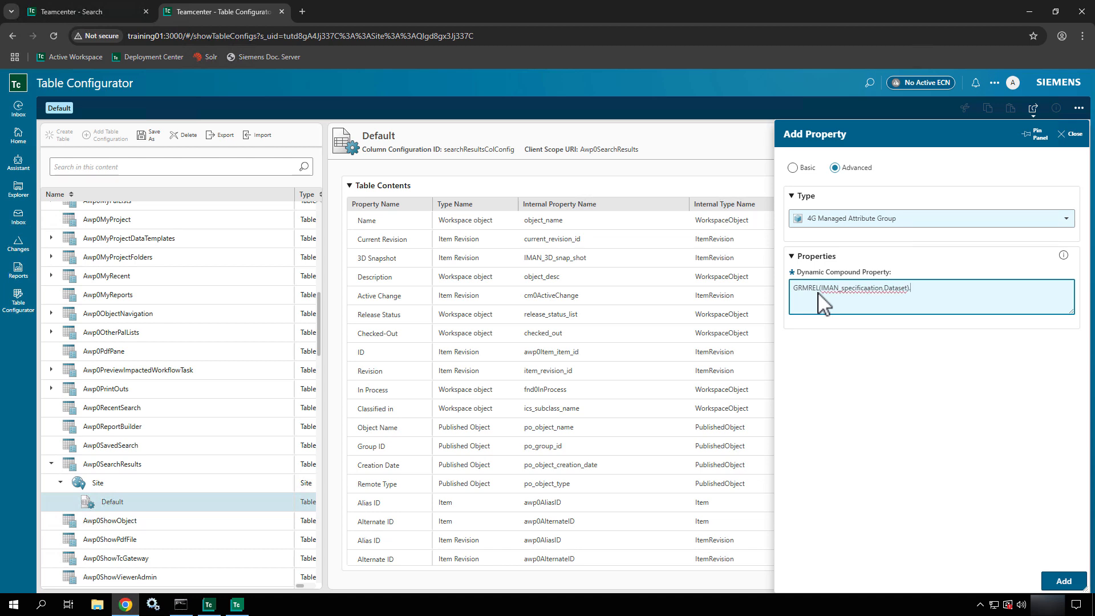
{"action": "type", "text": "primary"}
{"action": "key", "text": "BackSpace"}
{"action": "key", "text": "BackSpace"}
{"action": "key", "text": "BackSpace"}
{"action": "key", "text": "BackSpace"}
{"action": "key", "text": "BackSpace"}
{"action": "key", "text": "BackSpace"}
{"action": "type", "text": "second"}
{"action": "type", "text": "ary_relation"}
{"action": "key", "text": "BackSpace"}
{"action": "key", "text": "BackSpace"}
{"action": "key", "text": "BackSpace"}
{"action": "key", "text": "BackSpace"}
{"action": "key", "text": "BackSpace"}
{"action": "key", "text": "BackSpace"}
{"action": "key", "text": "BackSpace"}
{"action": "type", "text": "objec"}
{"action": "left_click", "coordinate": [1064, 581]}
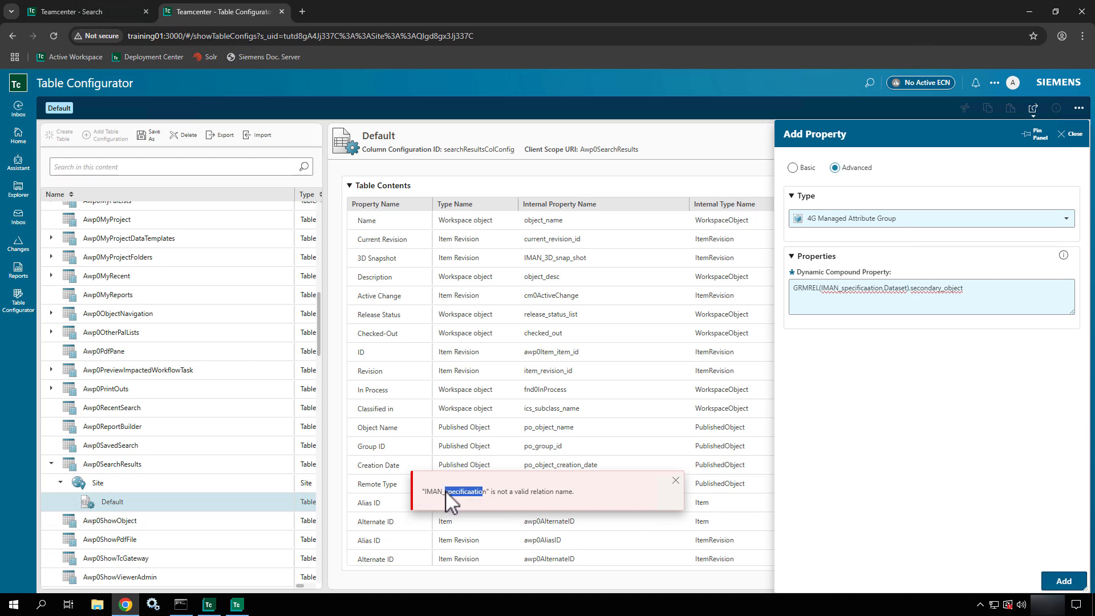
Step: Correct the relation name in the compound property to IMAN_specification and add the property to the table
{"action": "left_click", "coordinate": [865, 290]}
{"action": "key", "text": "BackSpace"}
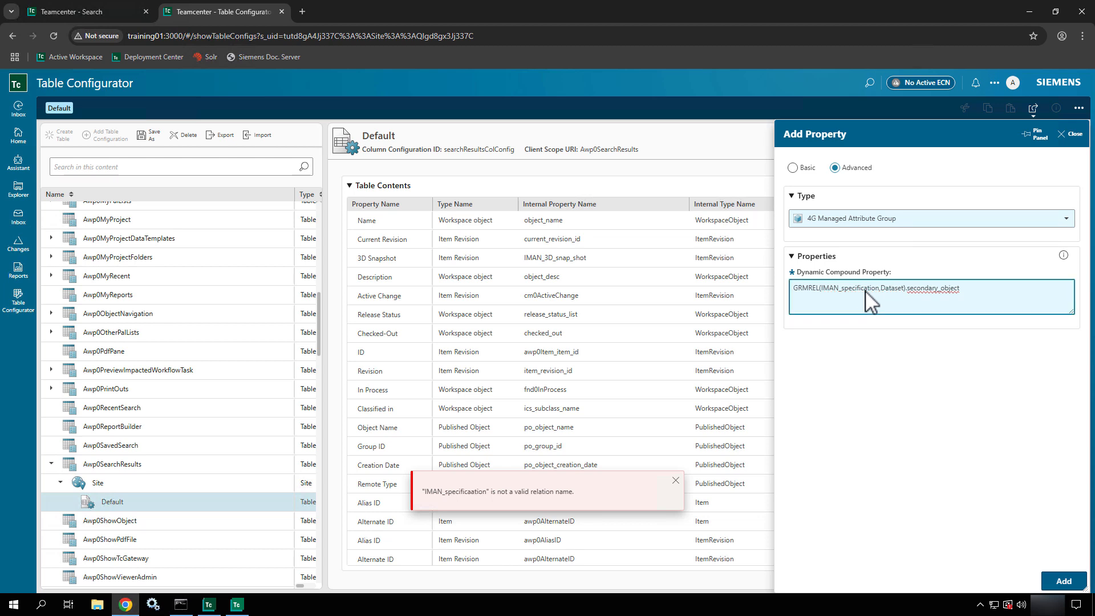
{"action": "left_click", "coordinate": [1064, 582]}
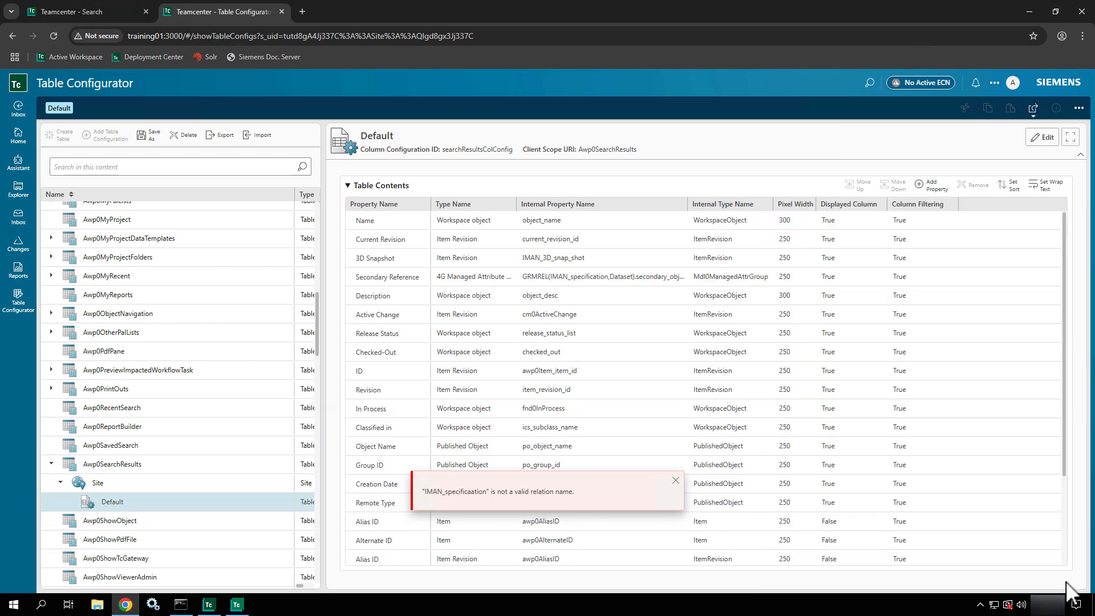
{"action": "left_click", "coordinate": [596, 279]}
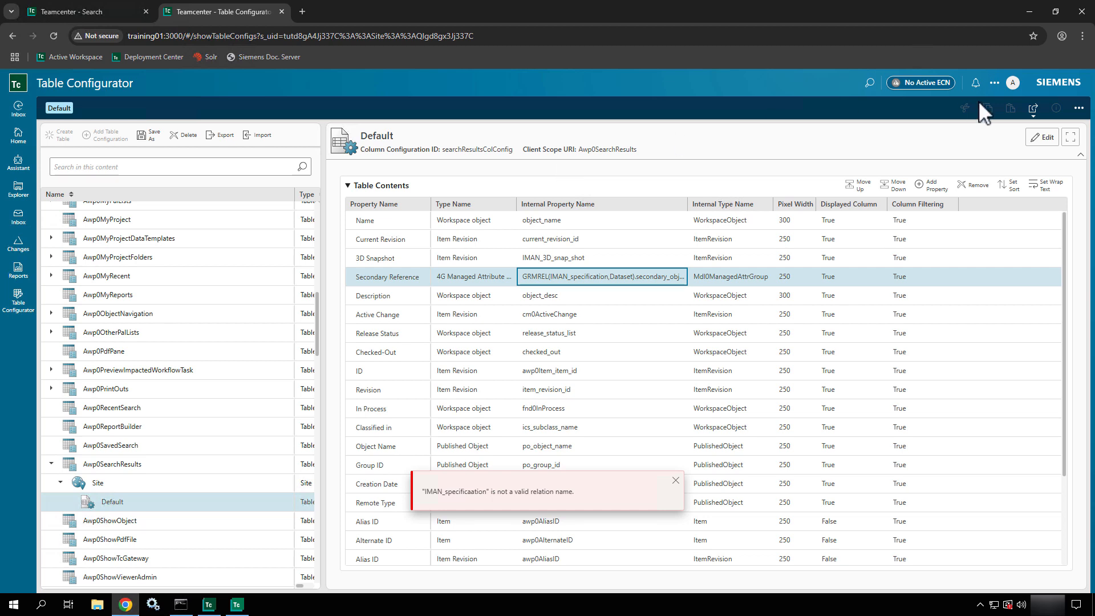
{"action": "left_click", "coordinate": [1041, 142]}
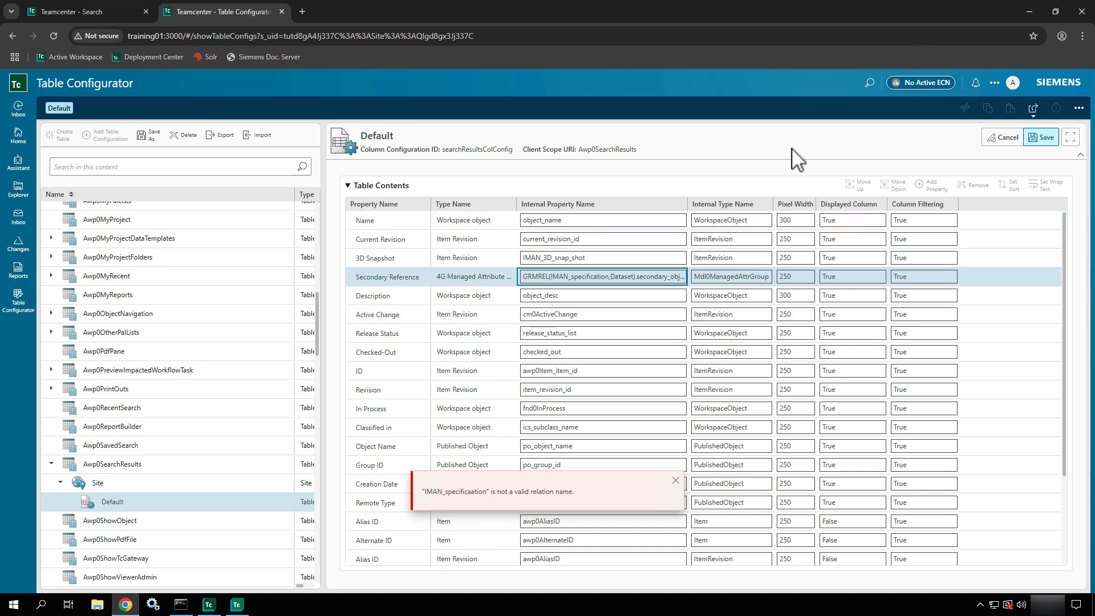
{"action": "left_click", "coordinate": [1002, 140]}
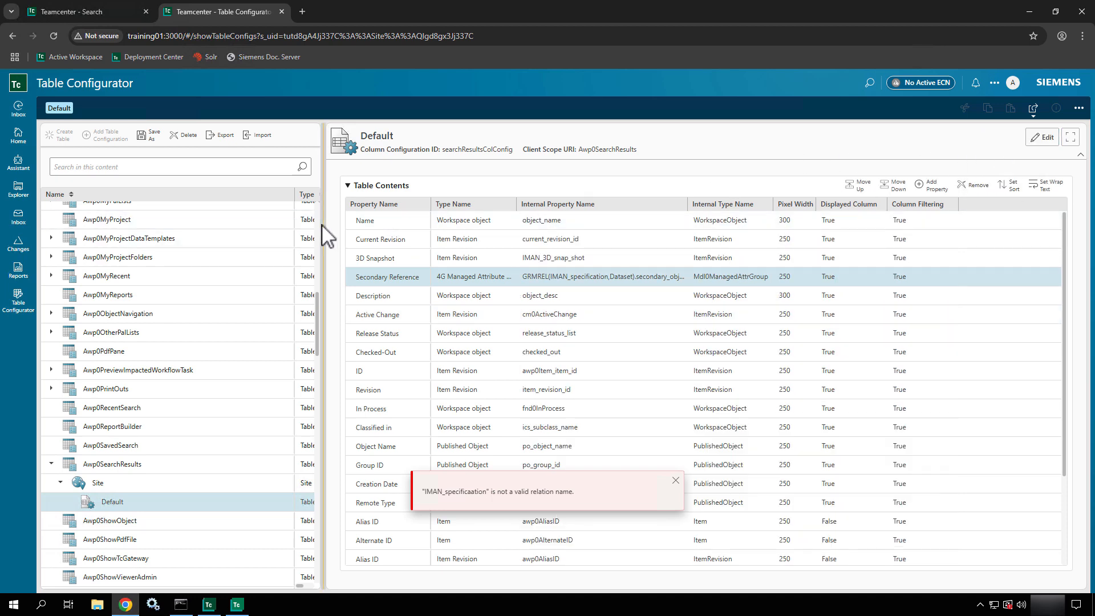
Step: Widen the table configuration list, return to the home page and dismiss the invalid relation name error
{"action": "left_click_drag", "start_coordinate": [323, 237], "coordinate": [409, 261]}
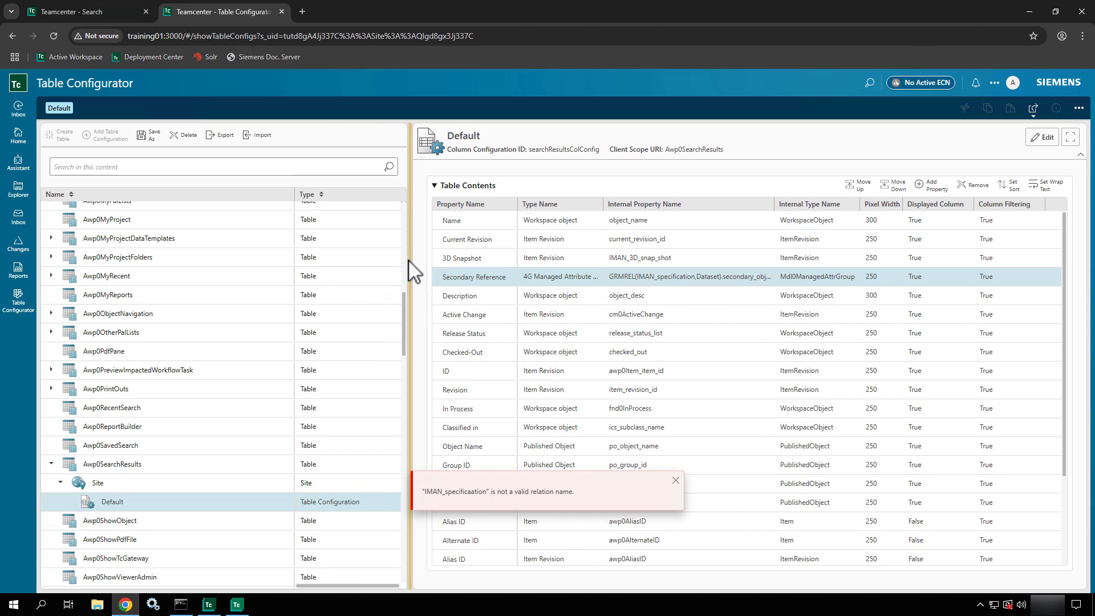
{"action": "left_click", "coordinate": [20, 136]}
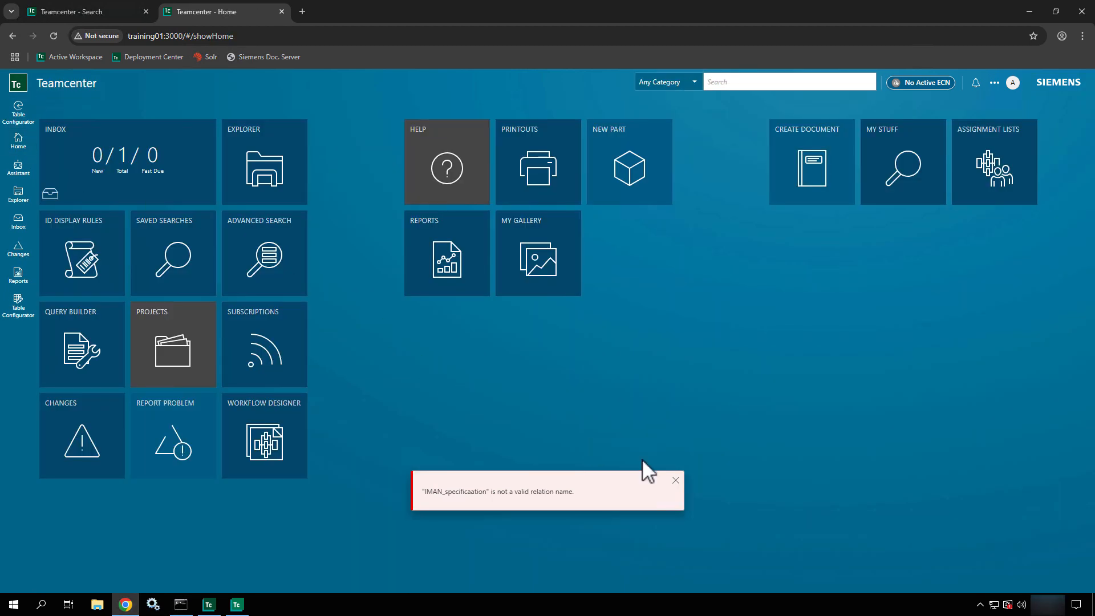
{"action": "left_click", "coordinate": [676, 480]}
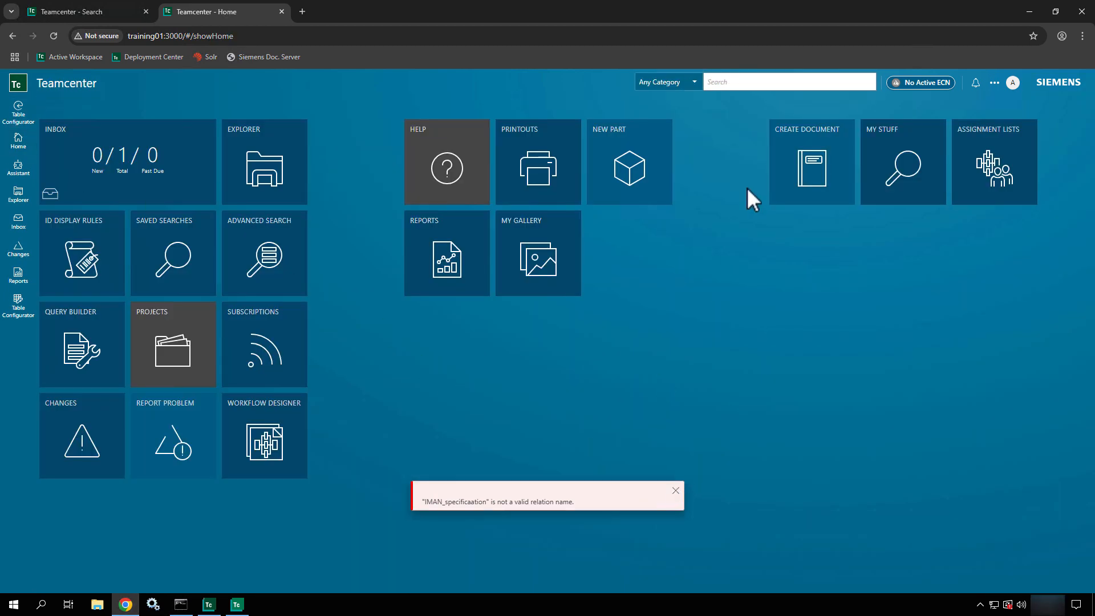
Step: Switch the session's workspace from the user profile settings to Active Admin
{"action": "left_click", "coordinate": [1015, 84]}
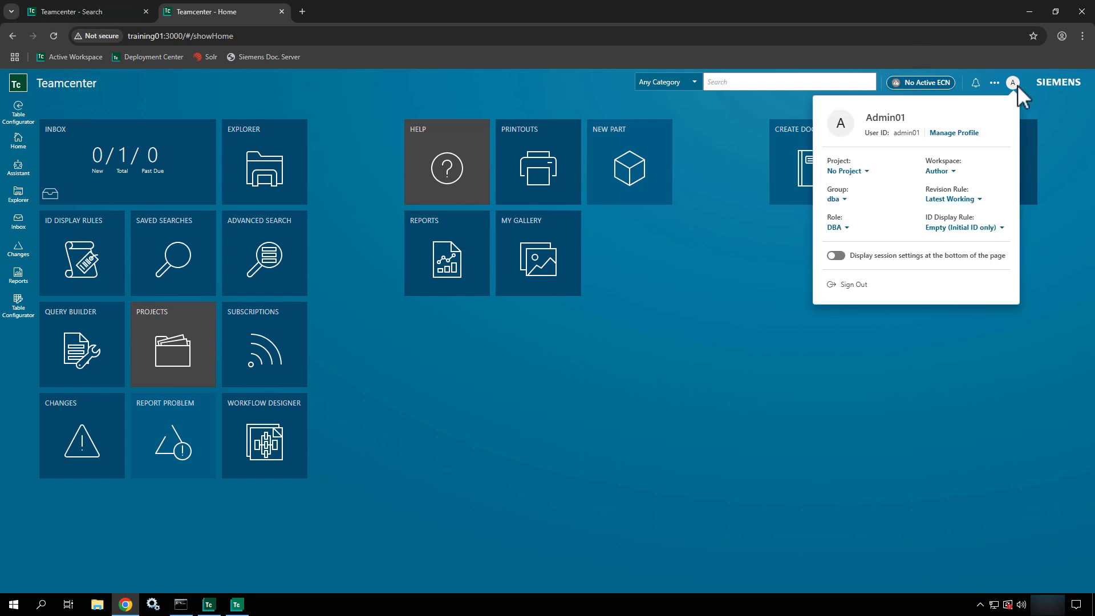
{"action": "left_click", "coordinate": [934, 171]}
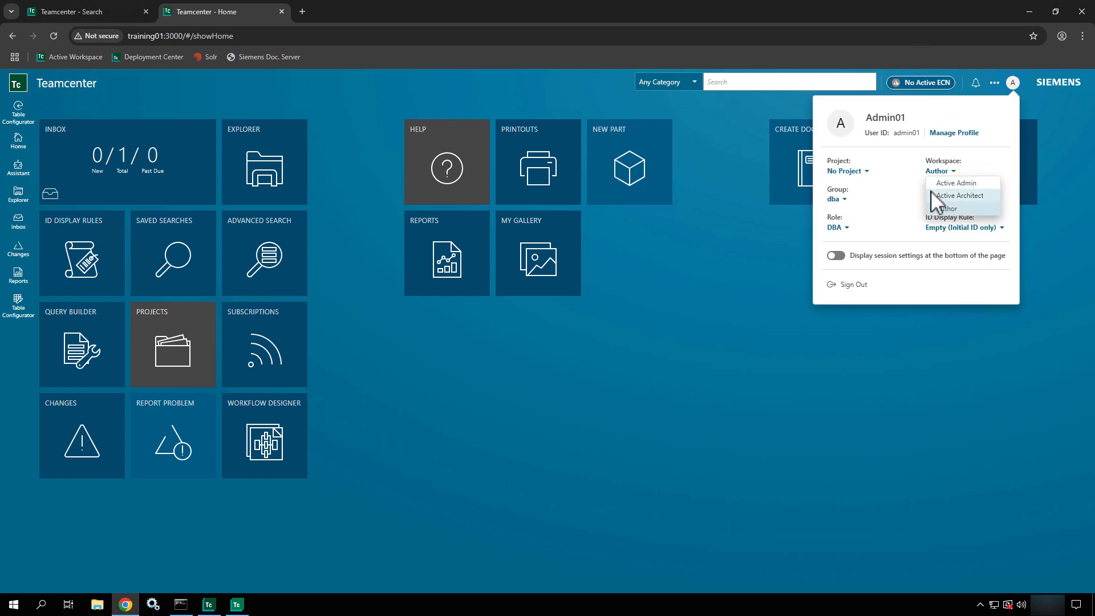
{"action": "left_click", "coordinate": [932, 183]}
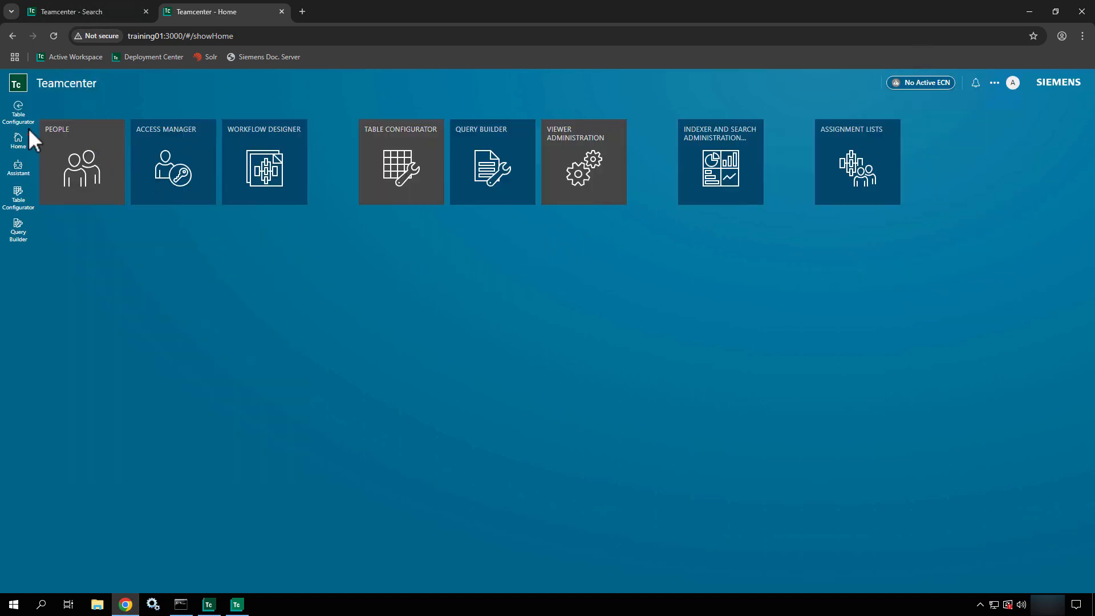
{"action": "mouse_move", "coordinate": [32, 118]}
{"action": "left_mouse_down"}
{"action": "mouse_move", "coordinate": [87, 127]}
{"action": "mouse_move", "coordinate": [345, 266]}
{"action": "mouse_move", "coordinate": [446, 239]}
{"action": "left_mouse_up"}
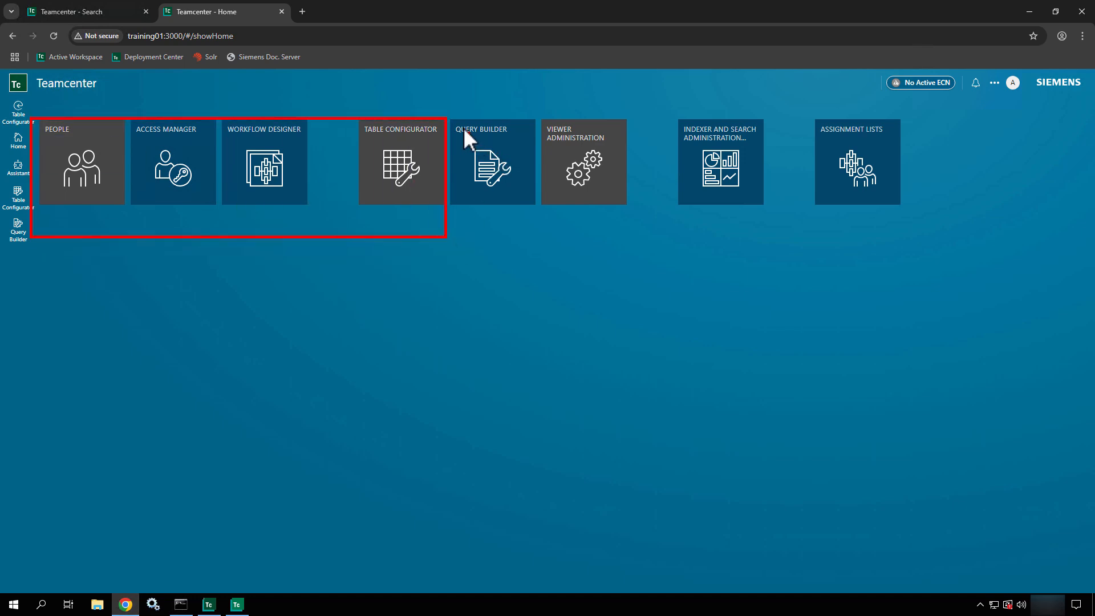
{"action": "key", "text": "Escape"}
{"action": "mouse_move", "coordinate": [446, 115]}
{"action": "left_mouse_down"}
{"action": "mouse_move", "coordinate": [667, 200]}
{"action": "mouse_move", "coordinate": [902, 258]}
{"action": "mouse_move", "coordinate": [939, 255]}
{"action": "left_mouse_up"}
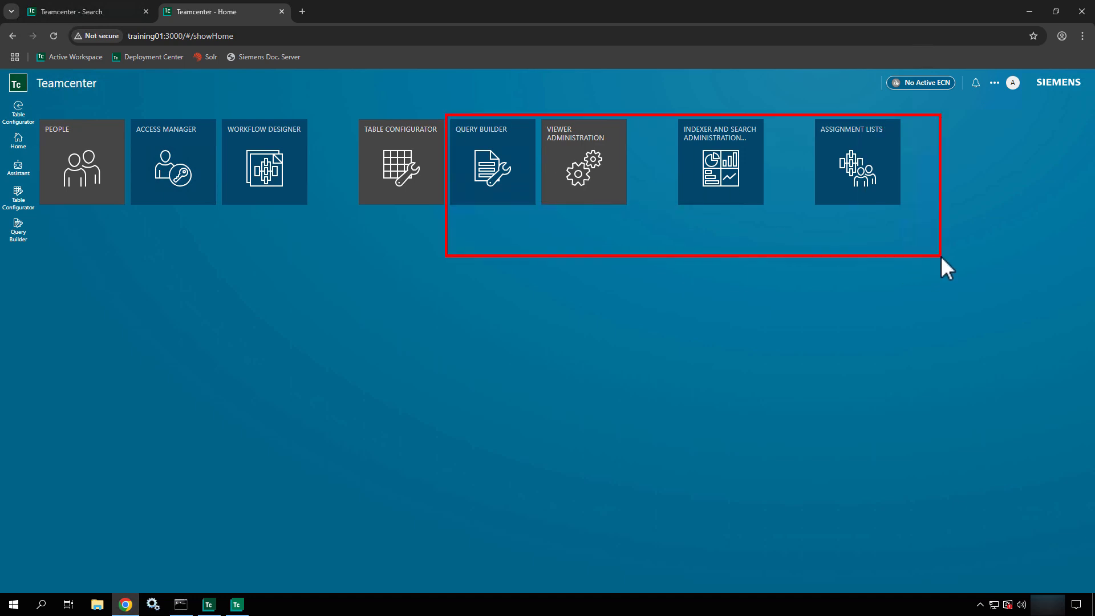